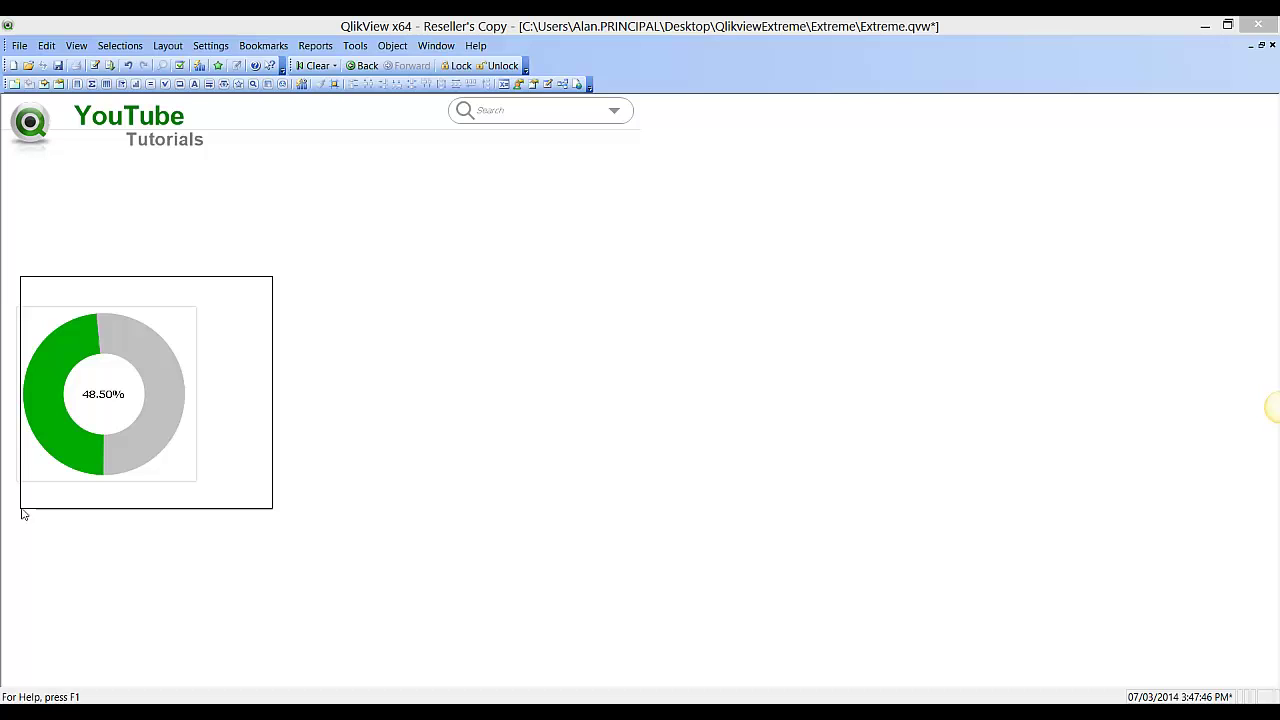
- Request deletion of the 48.50% donut chart with the Delete key
key("Delete")
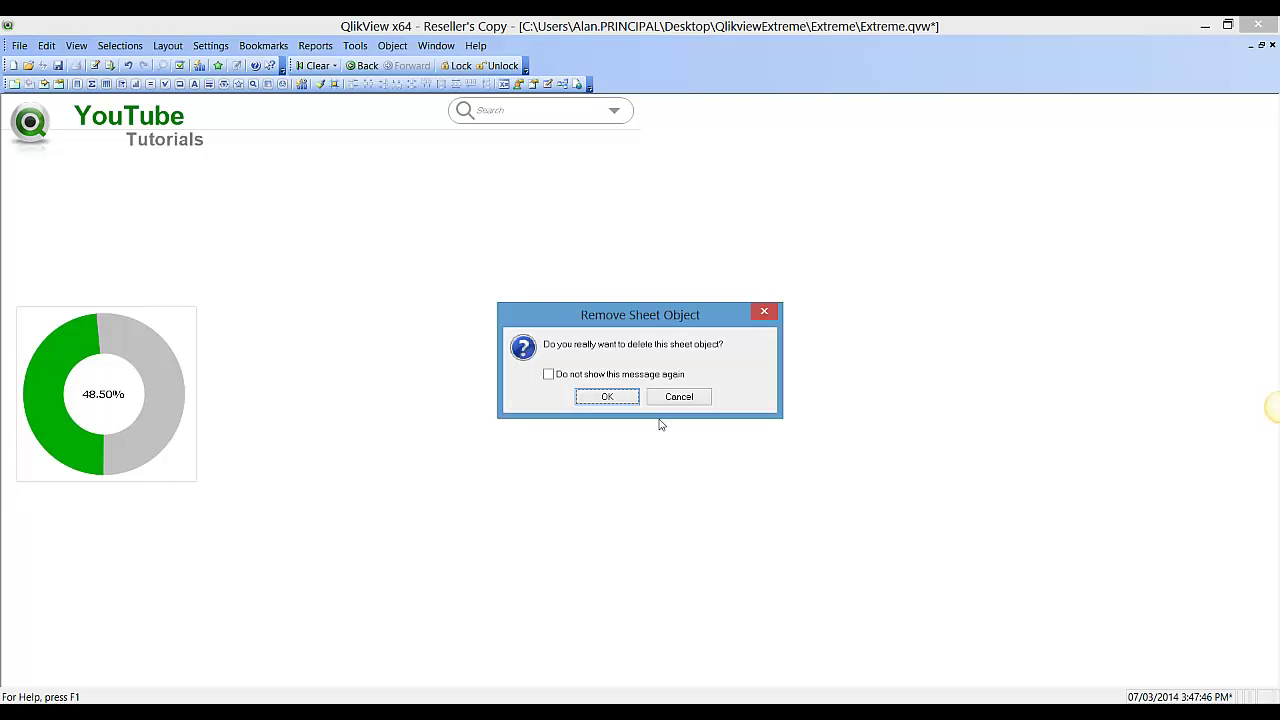
- Confirm removing the donut, then start a new Gauge chart through to the expression step
left_click(607, 398)
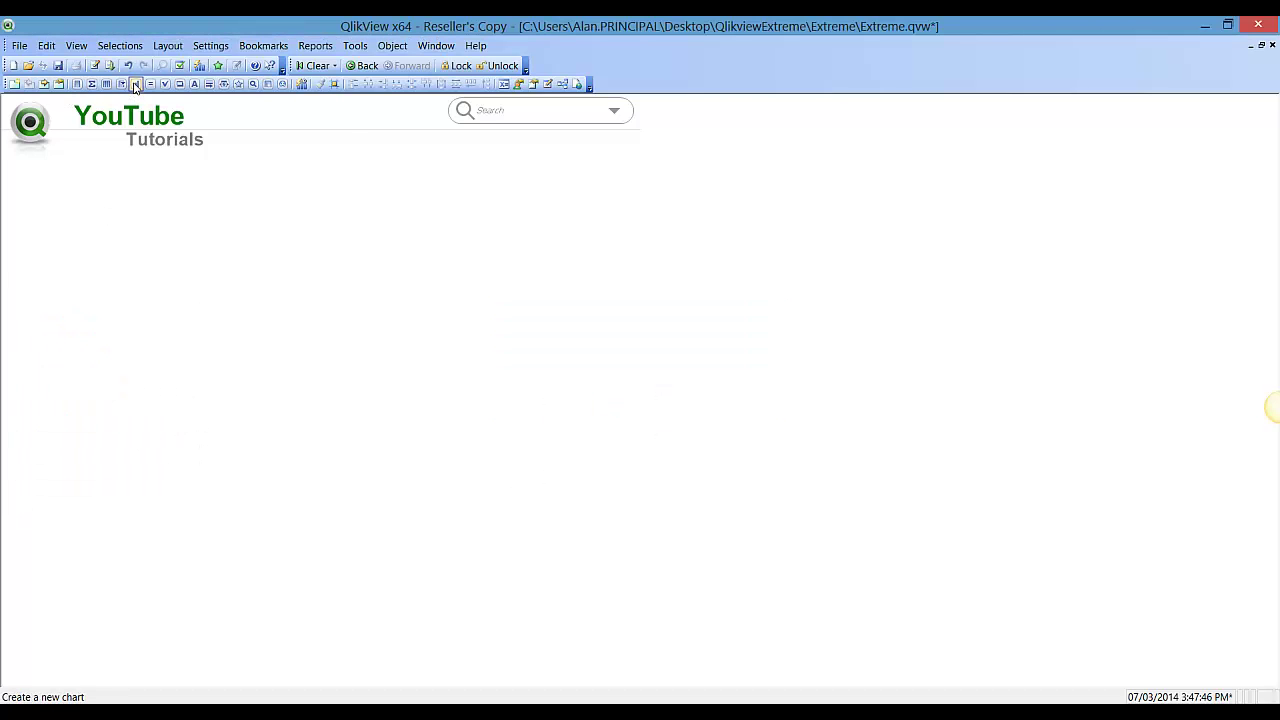
left_click(135, 84)
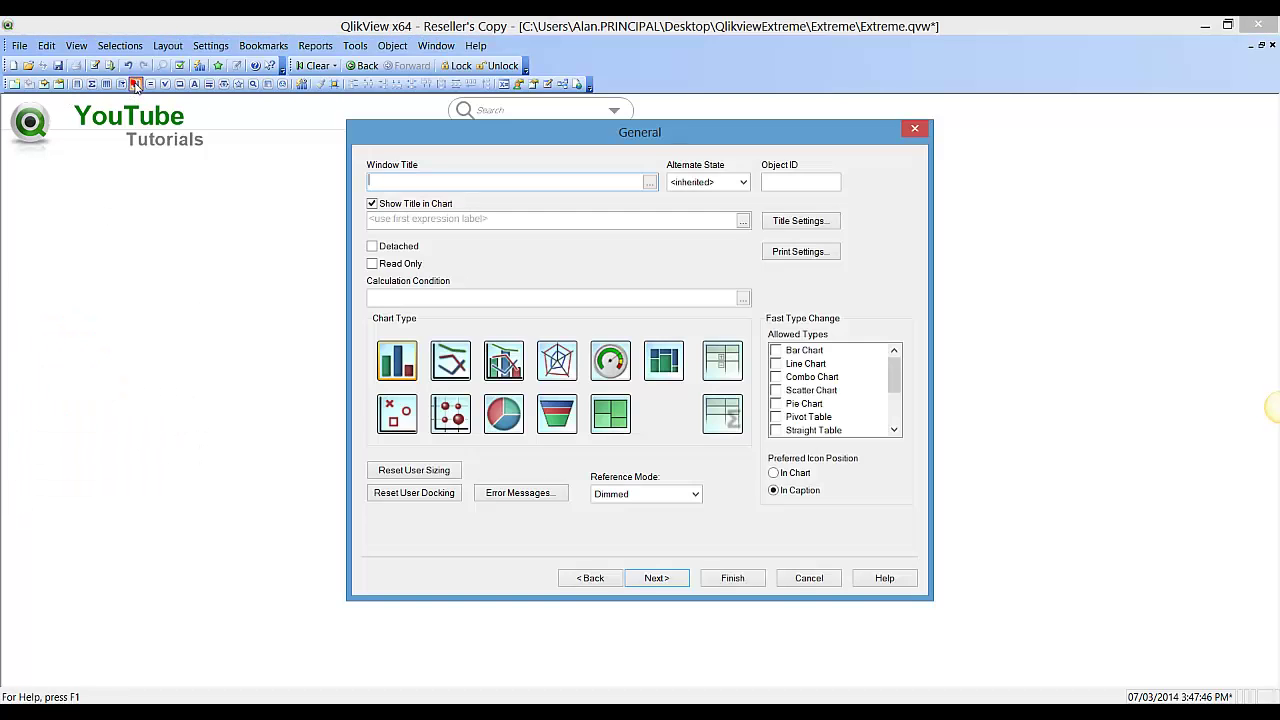
left_click(612, 366)
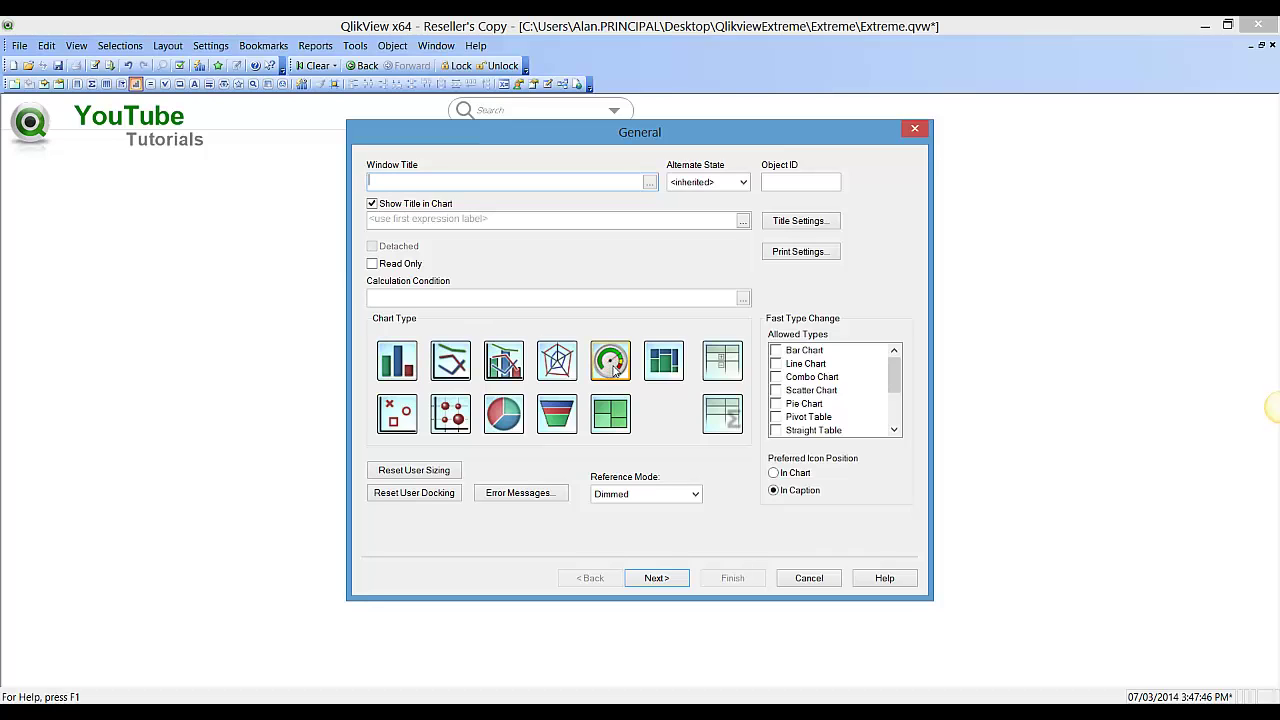
left_click(656, 578)
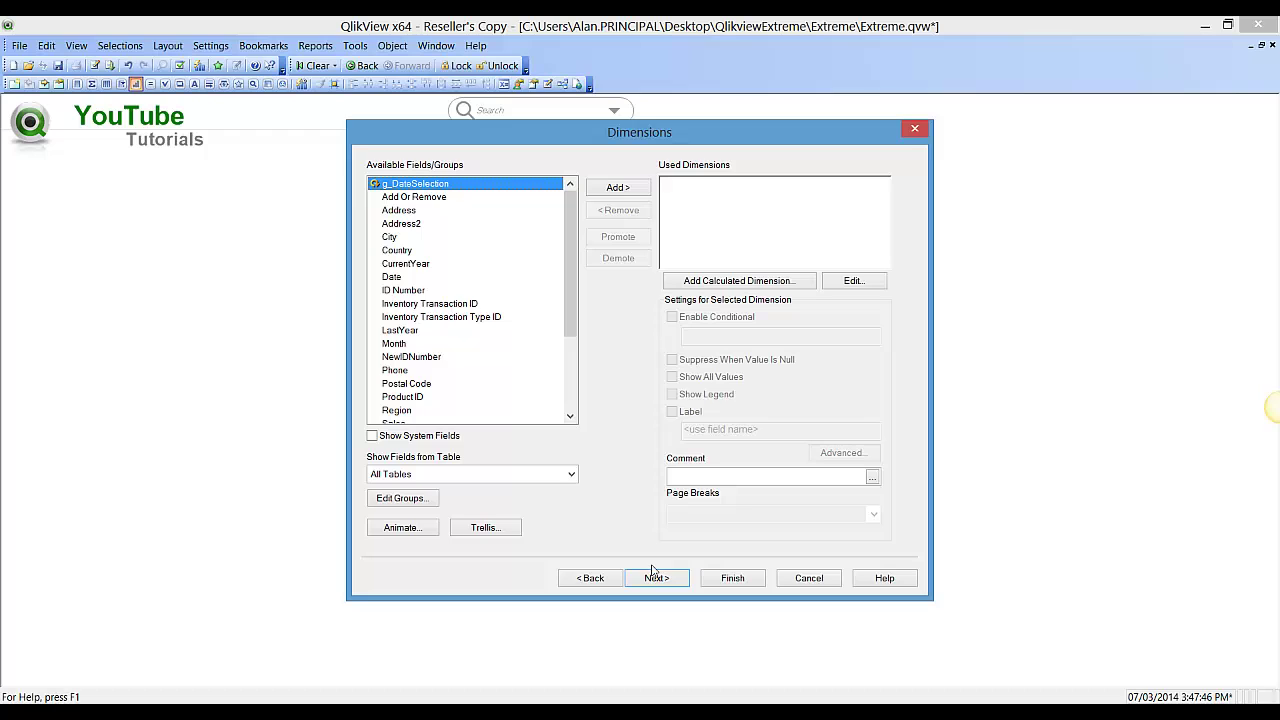
left_click(656, 578)
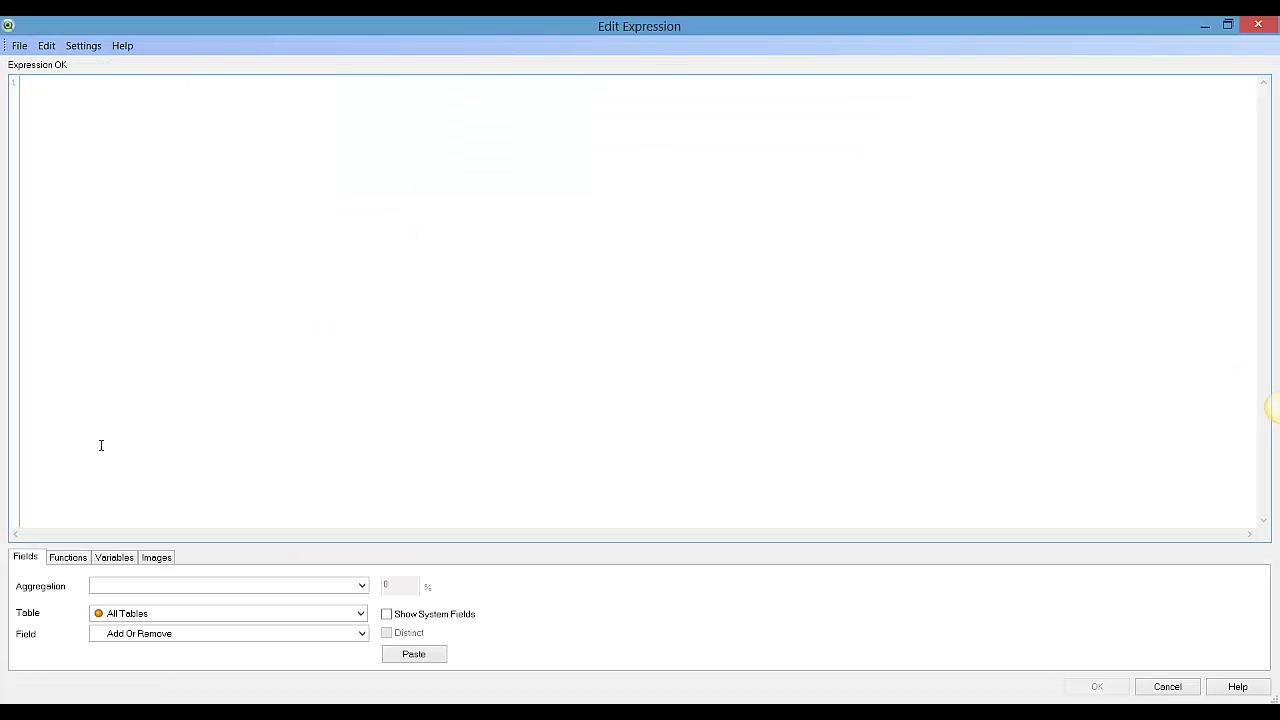
- Give the gauge a Sum(Sales) expression, finish it, and move it to the sheet's left
left_click(152, 586)
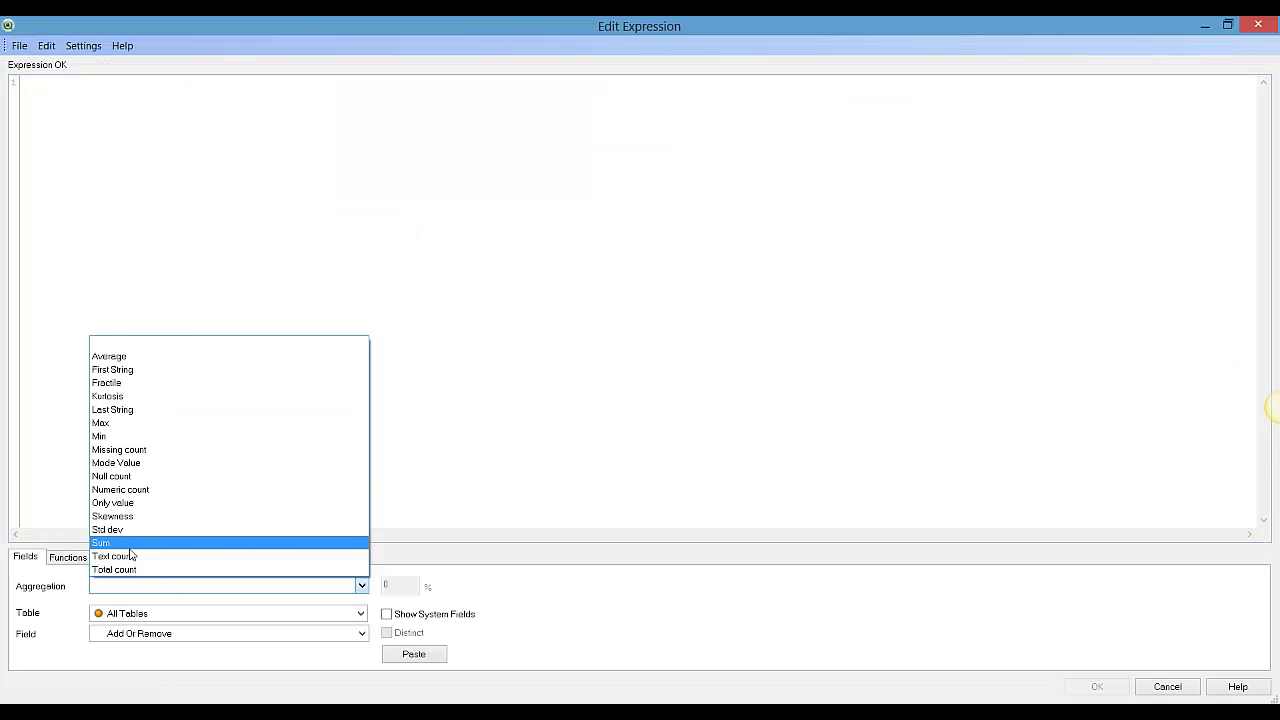
left_click(132, 543)
left_click(152, 636)
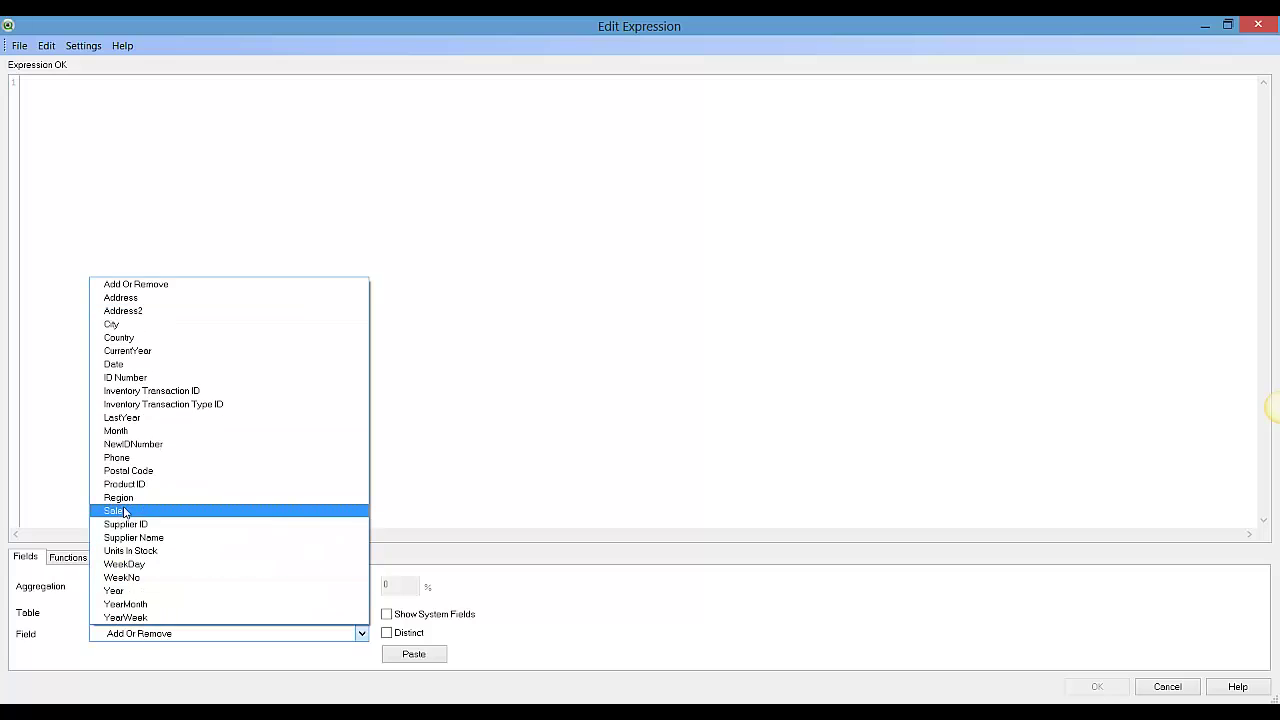
left_click(123, 507)
left_click(412, 653)
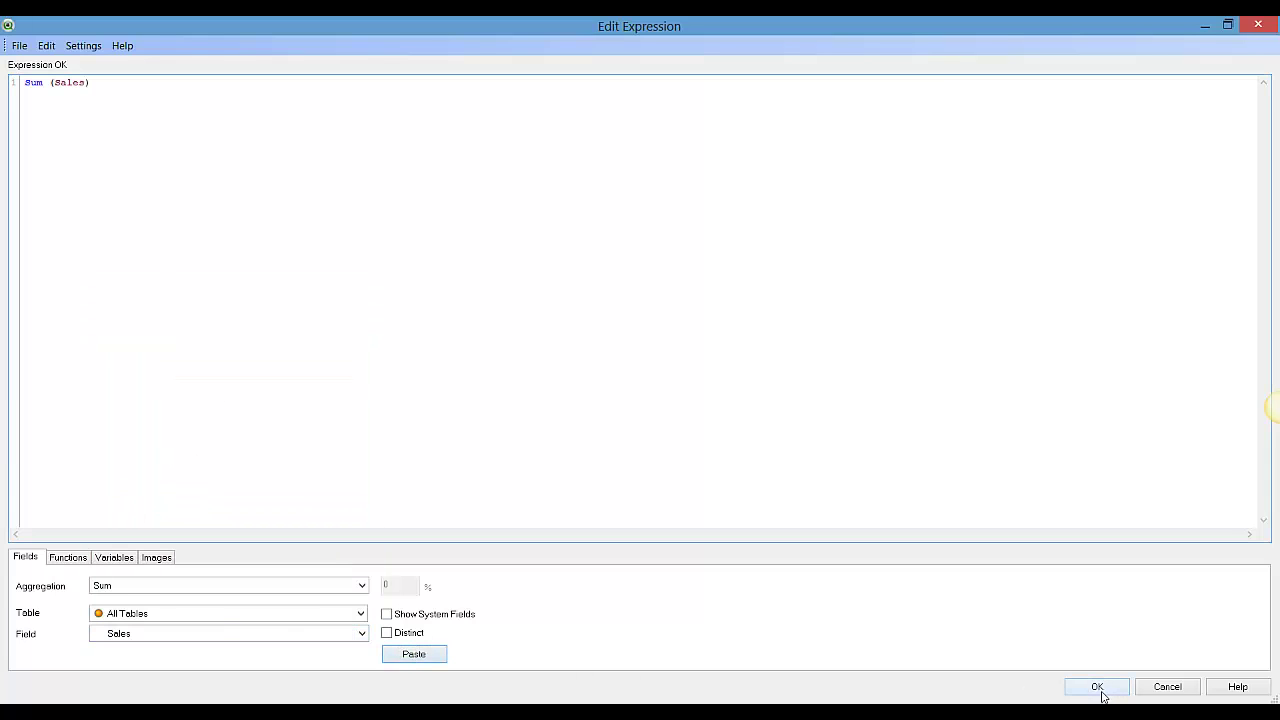
left_click(1100, 688)
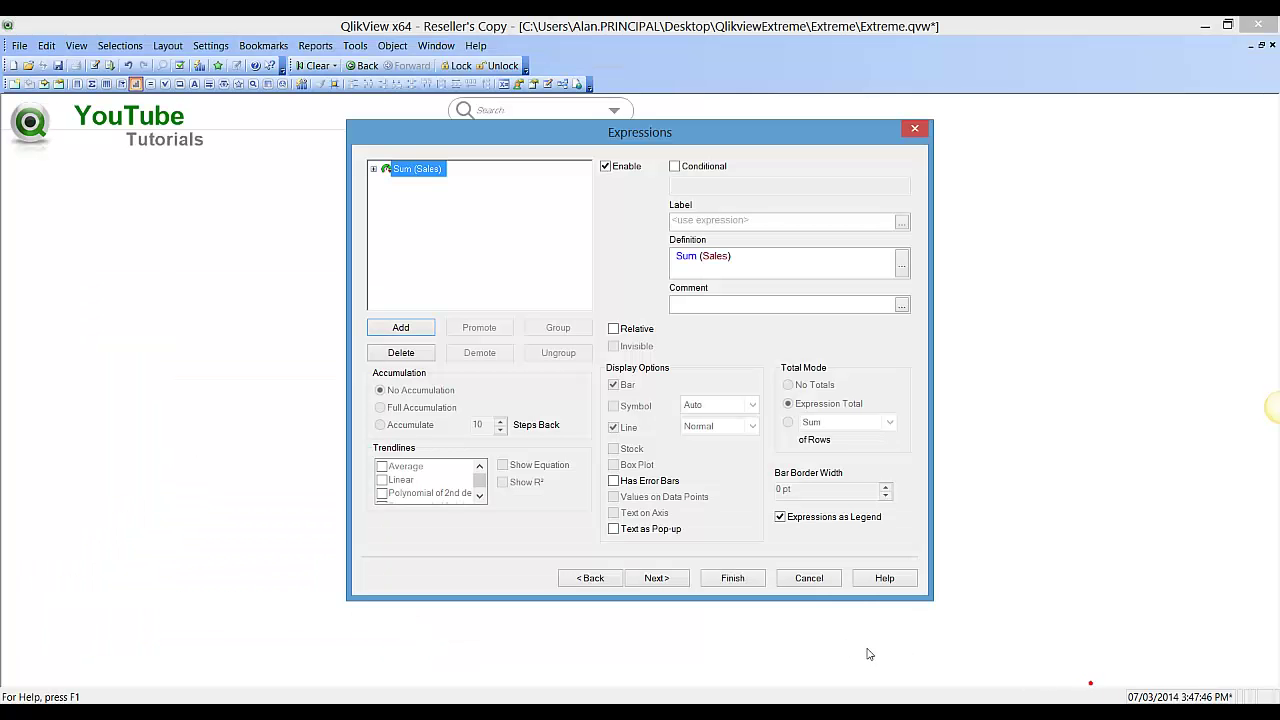
left_click(728, 580)
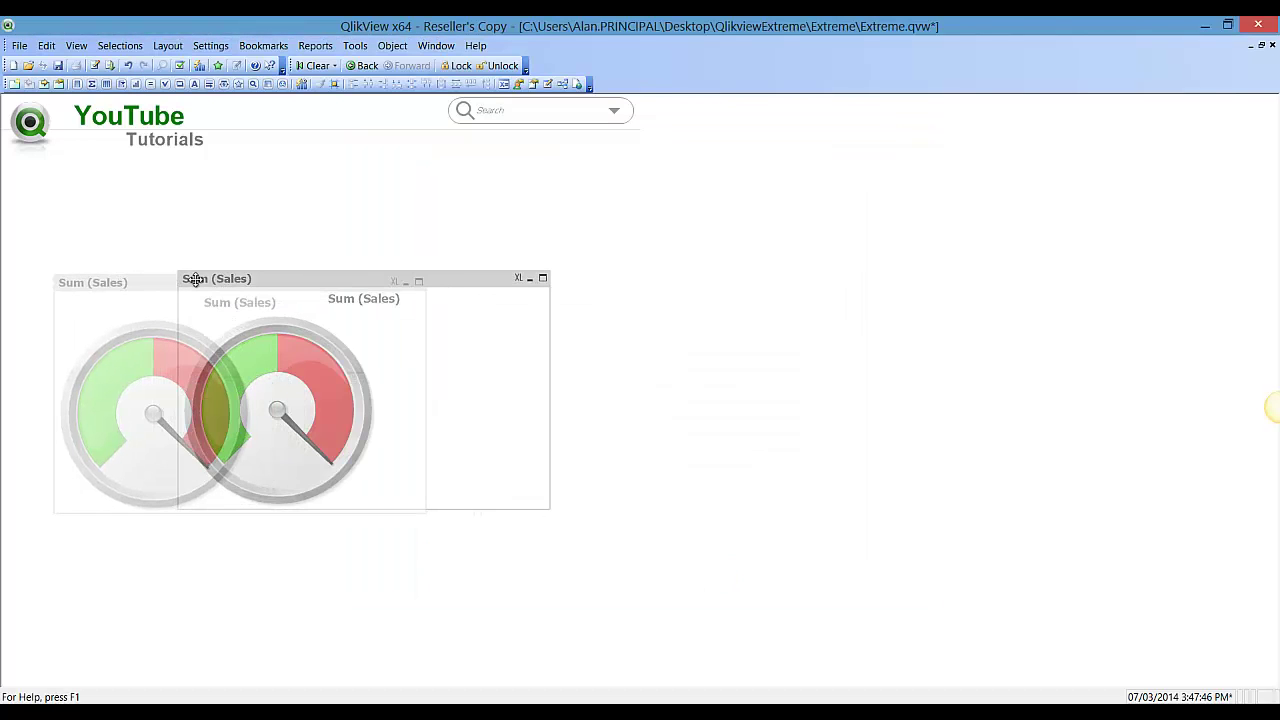
left_click_drag(320, 283, 178, 286)
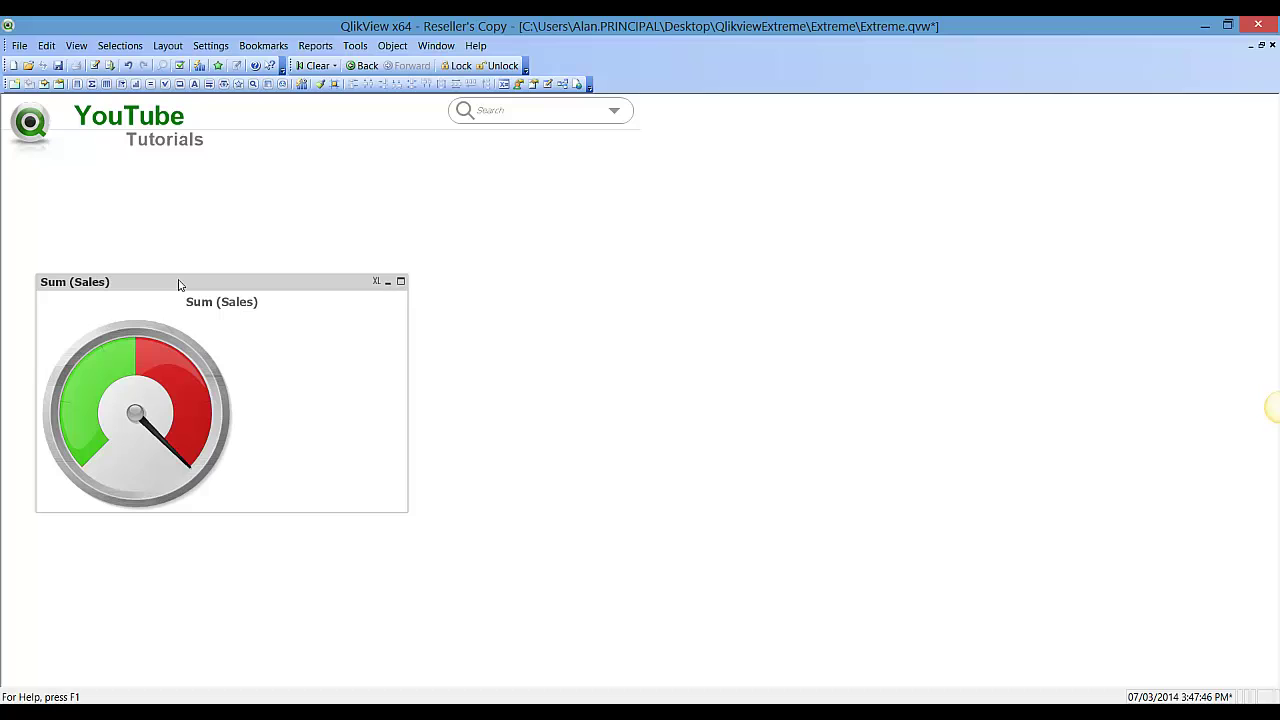
- Open the gauge's Presentation properties and Segment 1's base colour picker
right_click(180, 282)
left_click(198, 287)
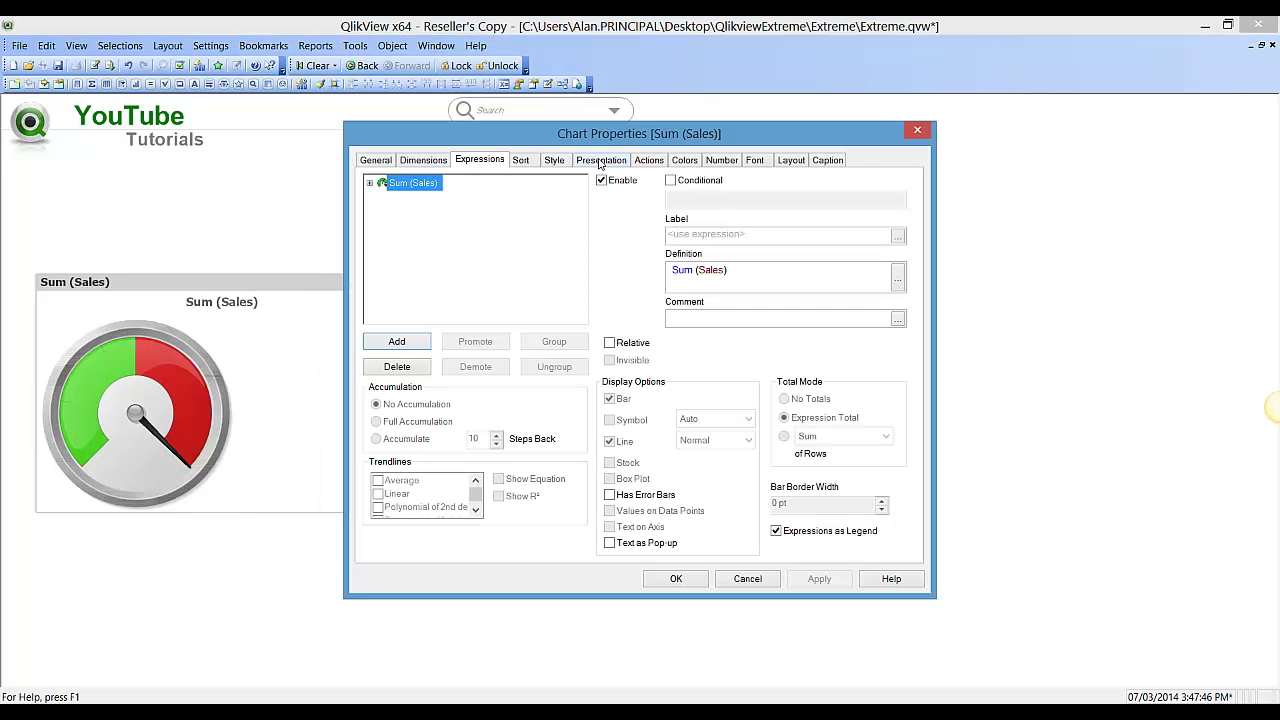
left_click(600, 162)
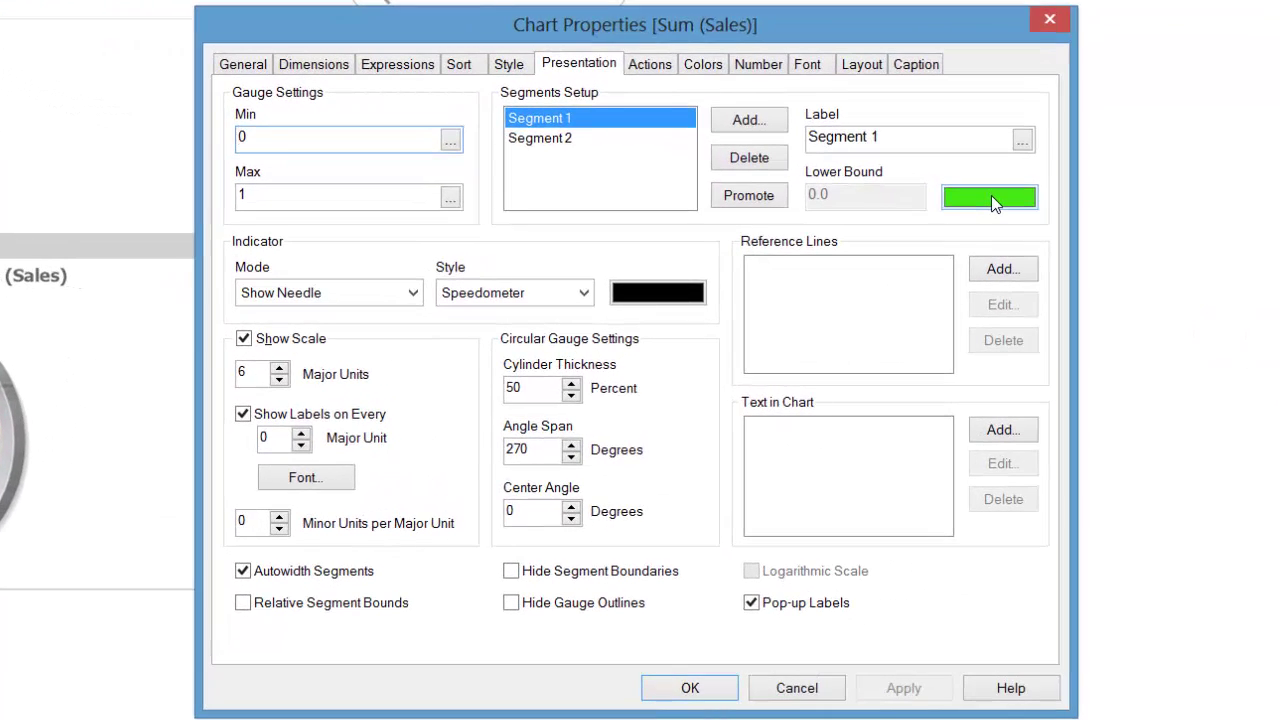
left_click(991, 195)
left_click(991, 195)
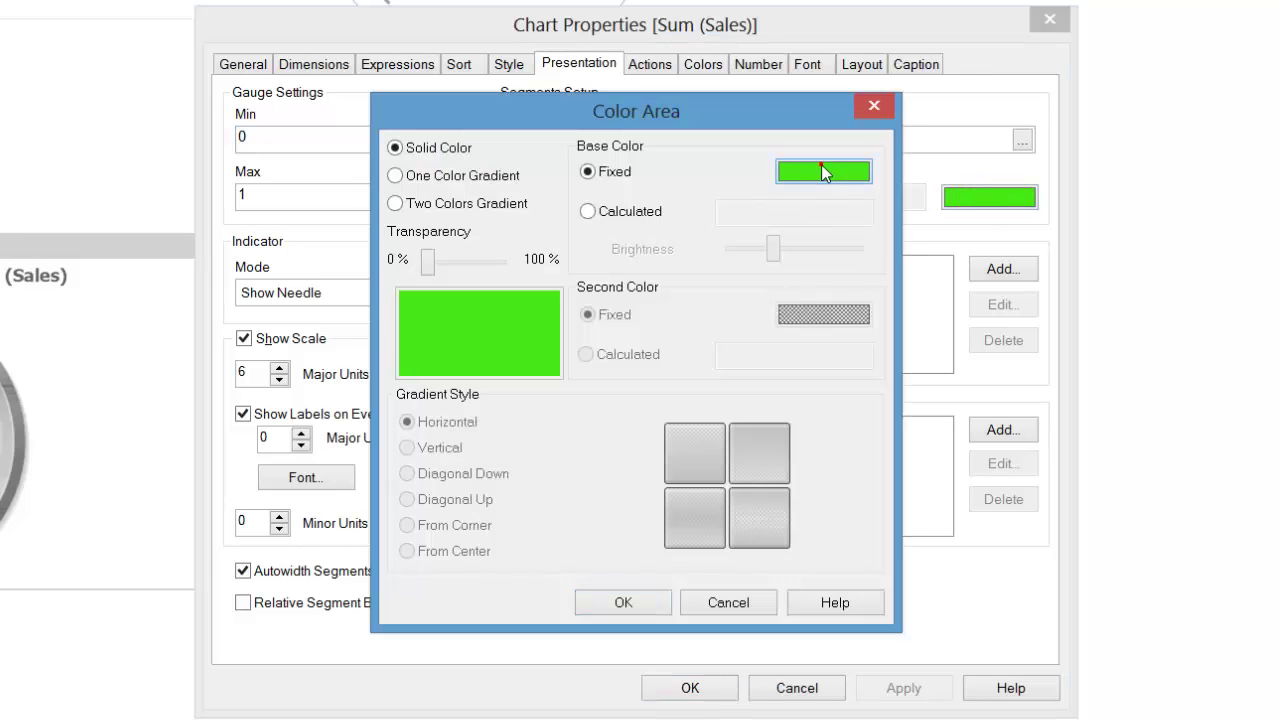
left_click(821, 171)
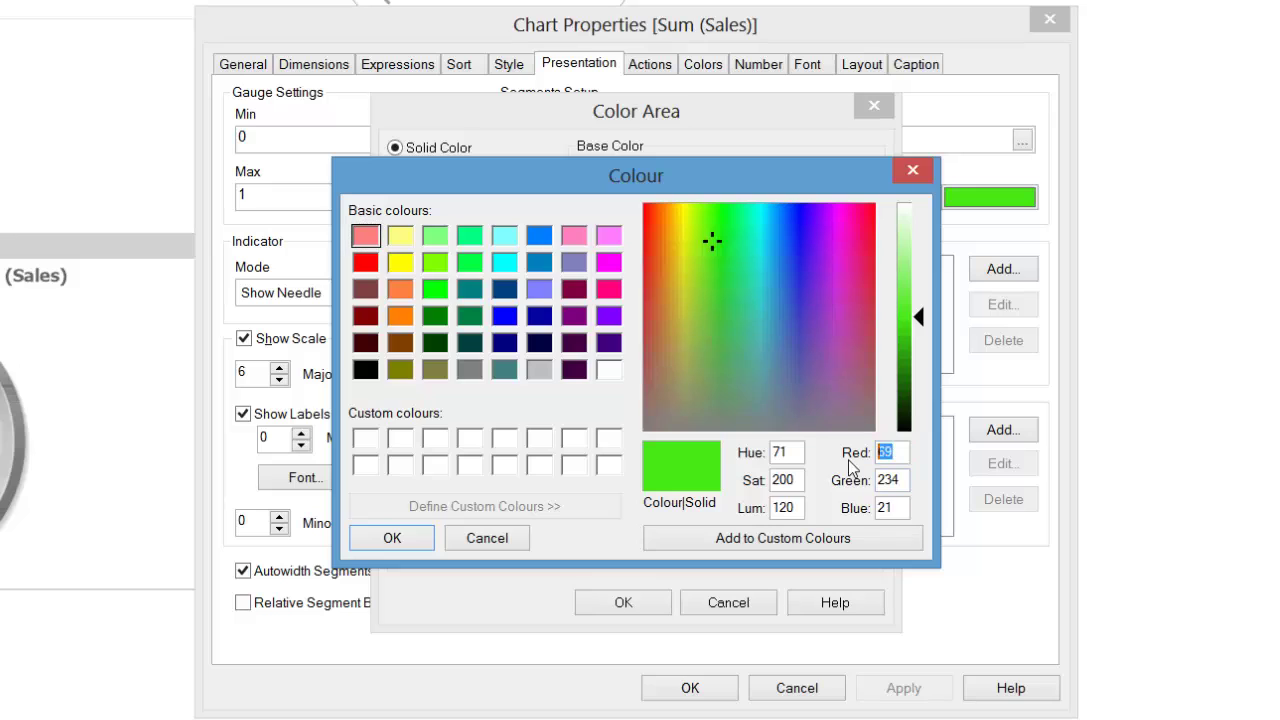
- Set Segment 1's base colour to RGB 0, 170, 0 and confirm it
type("0")
key("Tab")
type("170")
key("Tab")
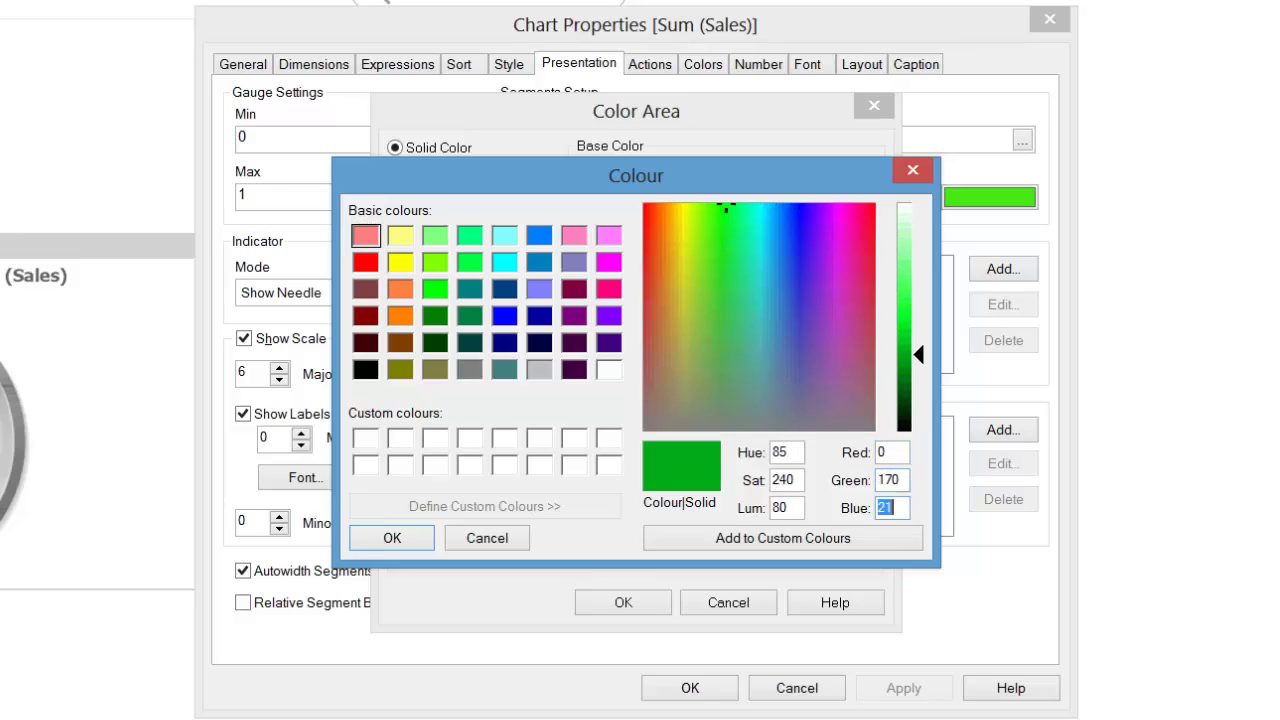
type("0")
left_click(390, 536)
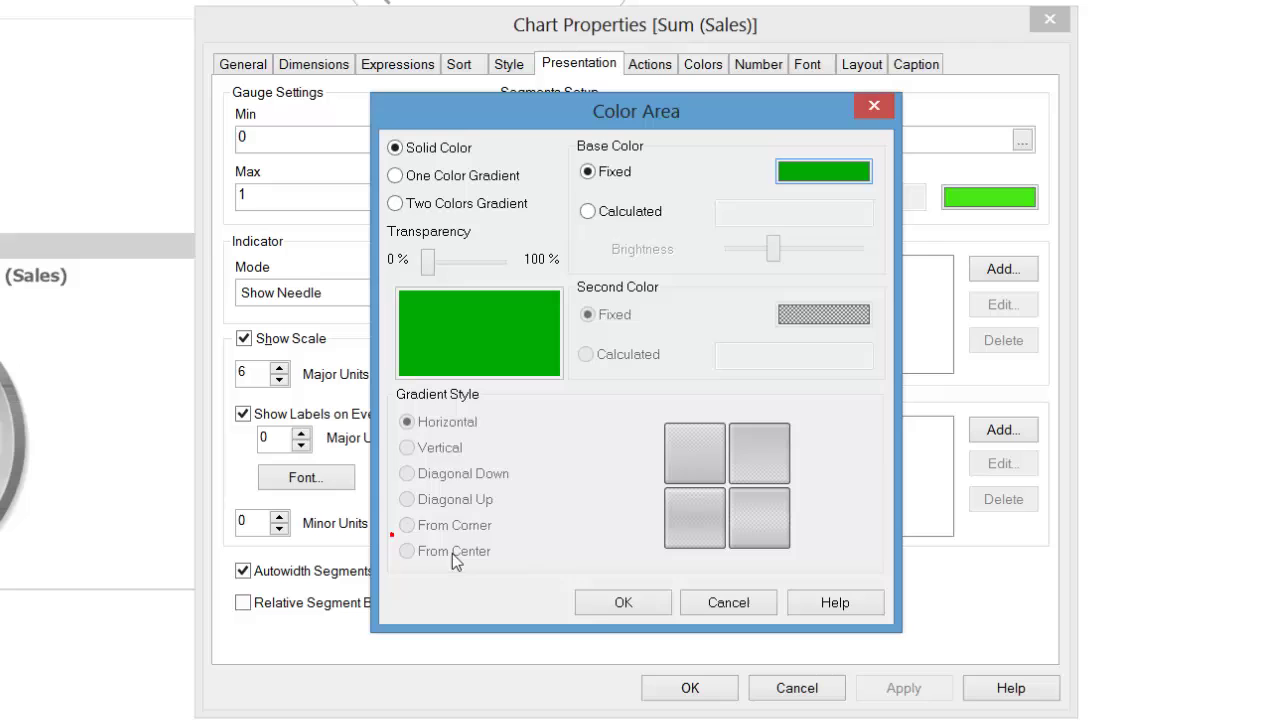
left_click(604, 604)
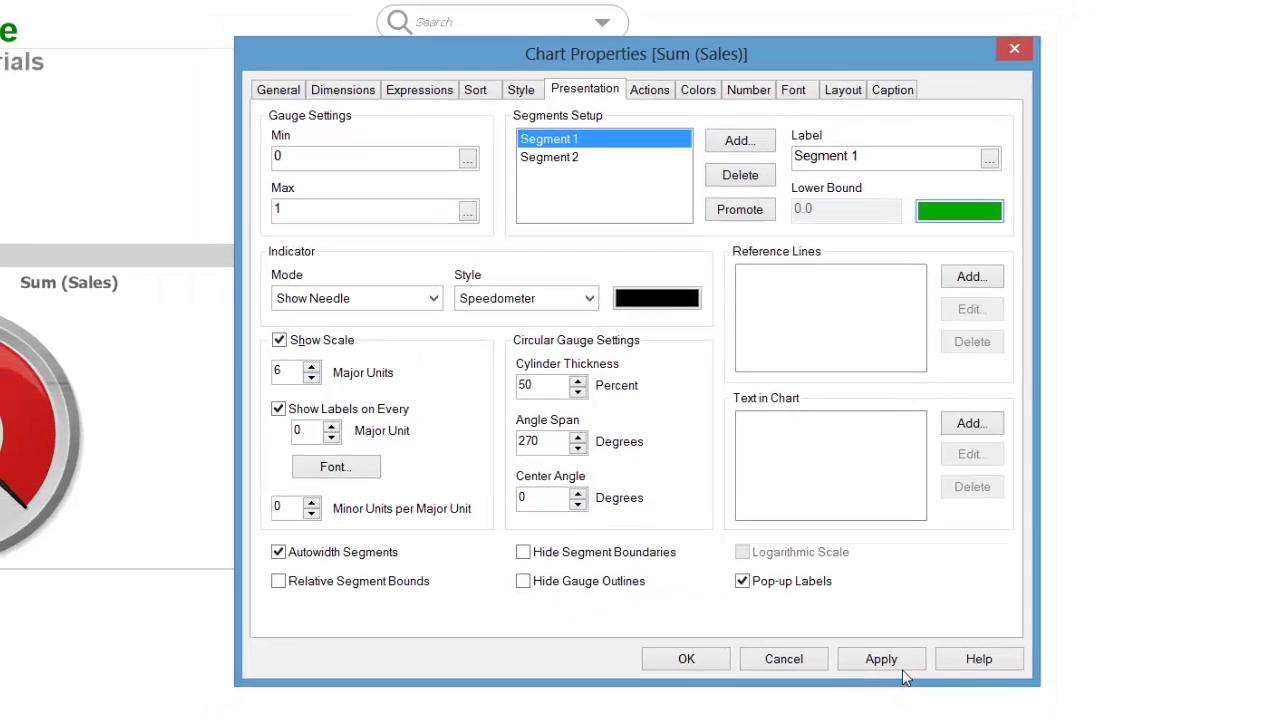
- Apply the new colour, switch the indicator mode to Fill to Value, and hide the scale
left_click(903, 688)
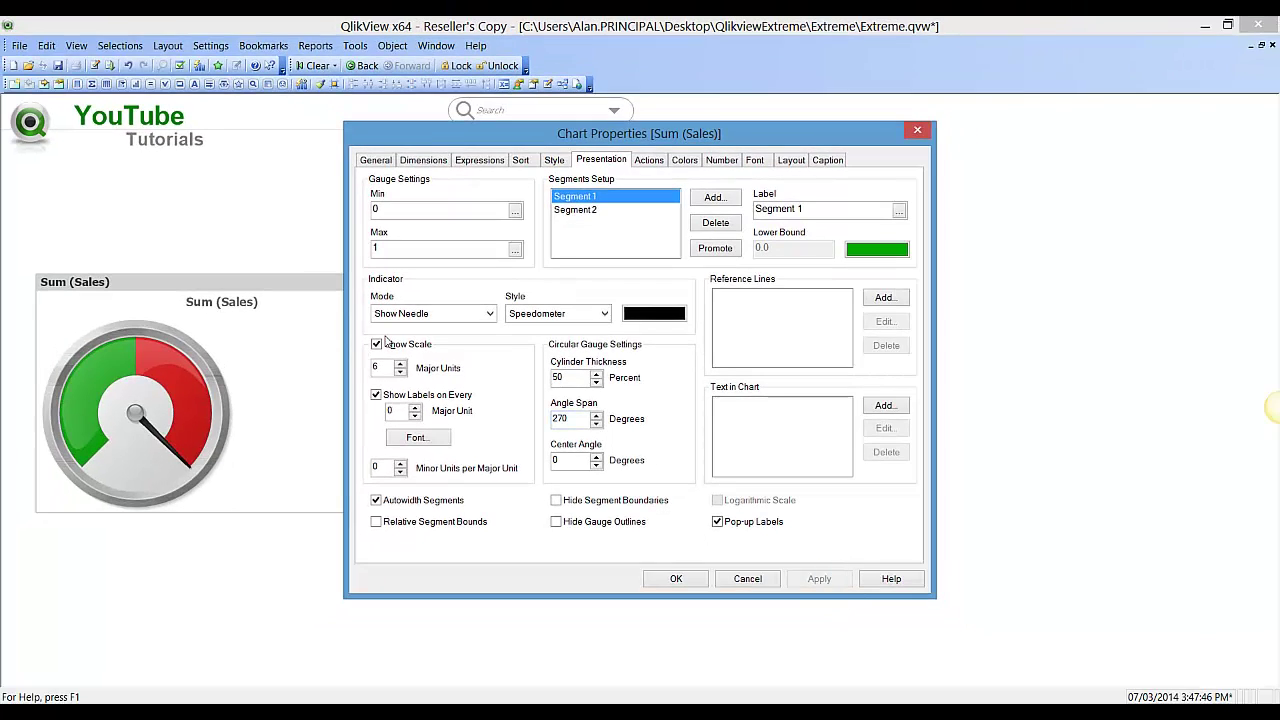
left_click(455, 317)
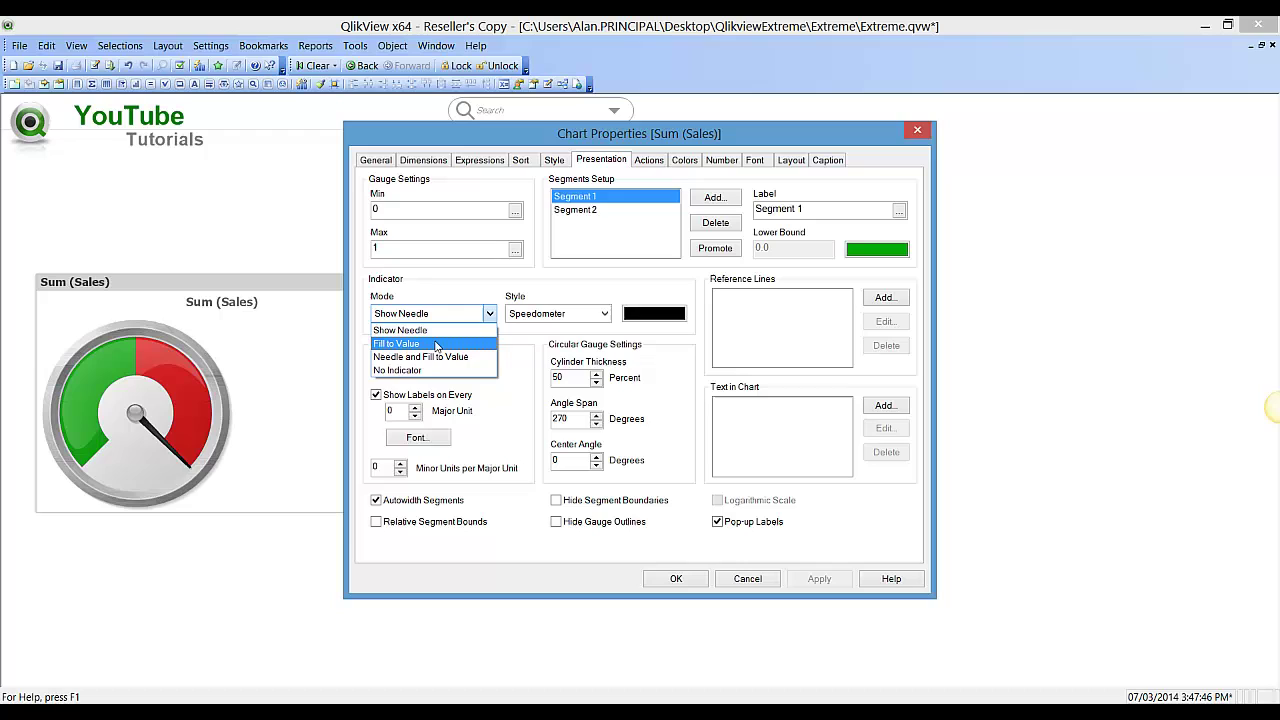
left_click(436, 344)
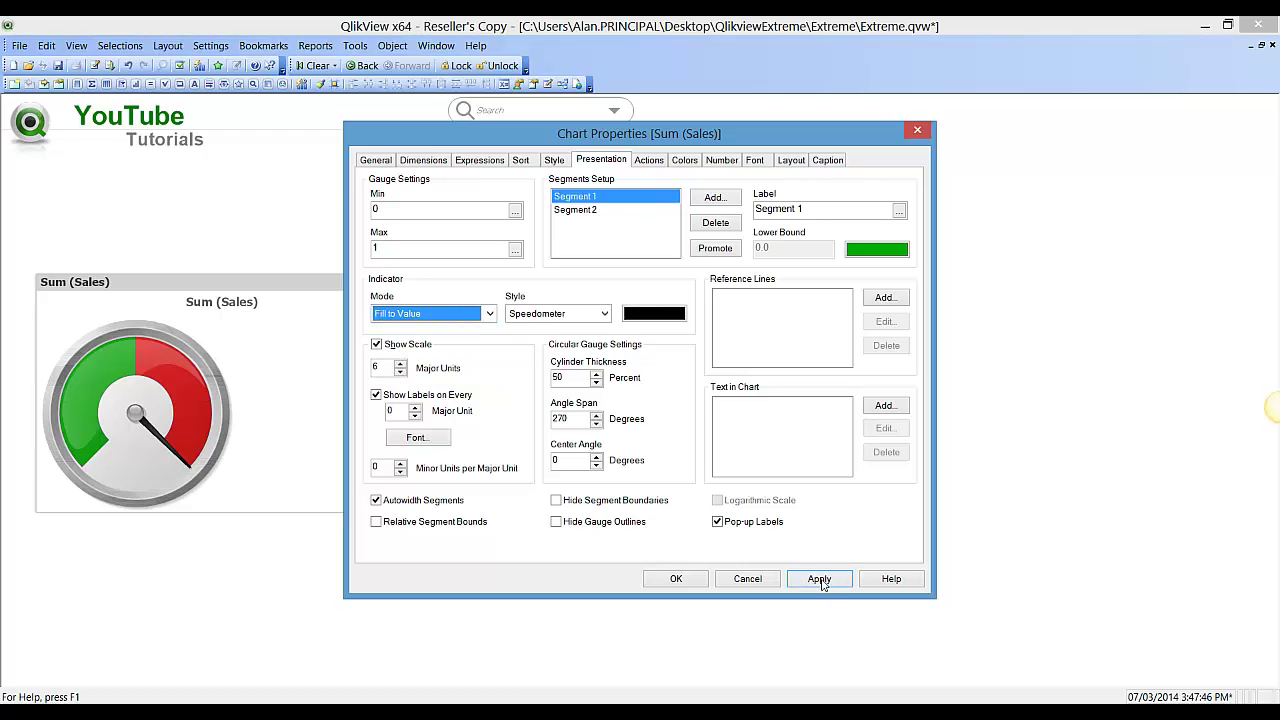
left_click(820, 580)
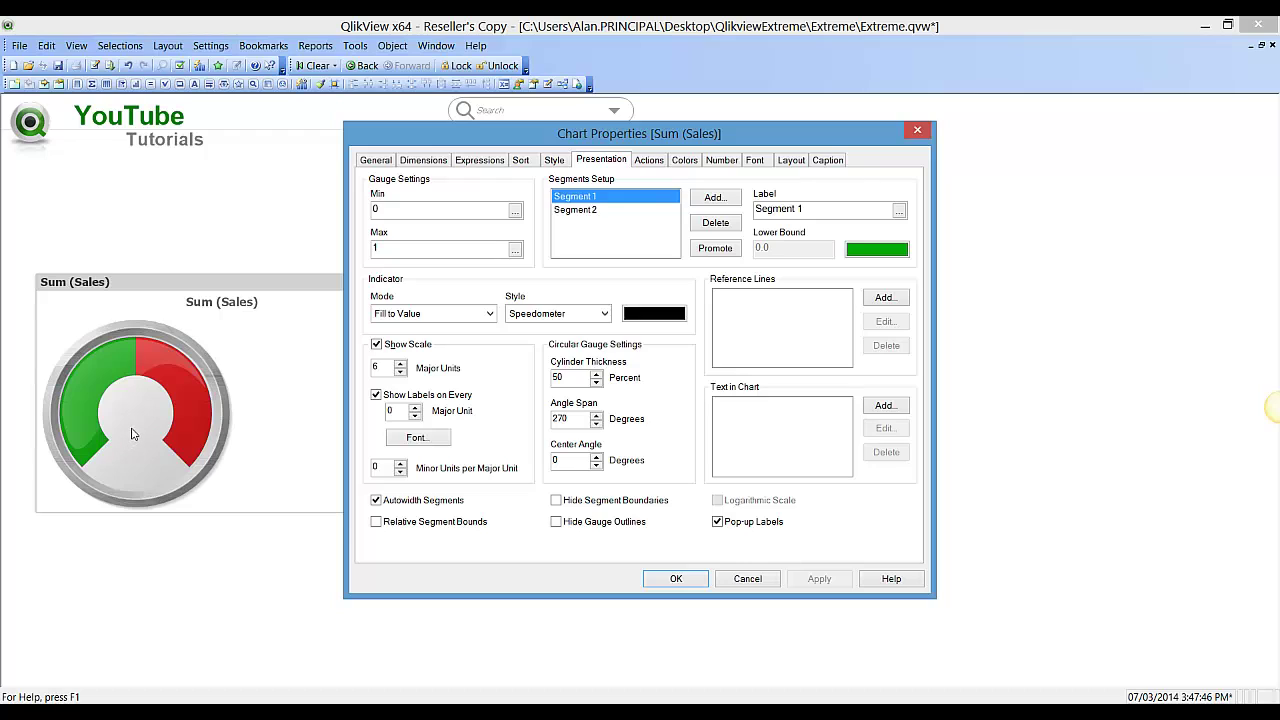
left_click(376, 345)
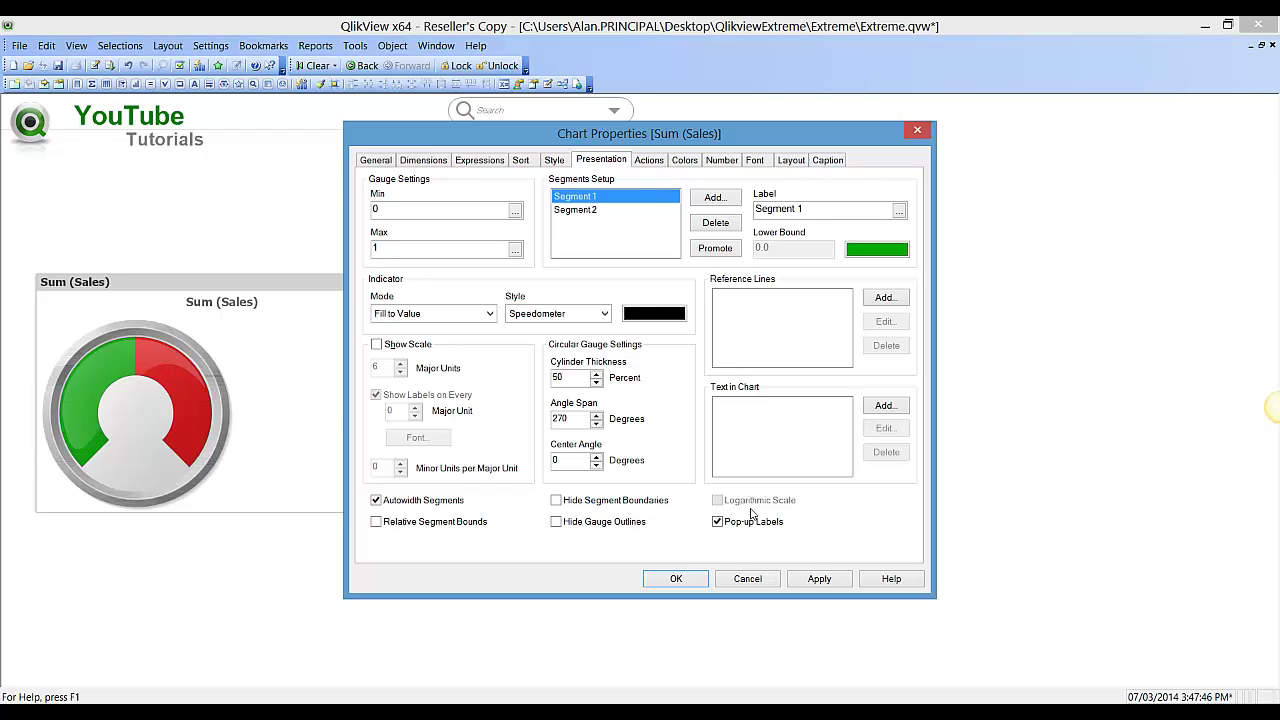
left_click(808, 580)
- Set the gauge angle span to 360° and turn off Autowidth Segments
double_click(565, 418)
type("360")
left_click(818, 579)
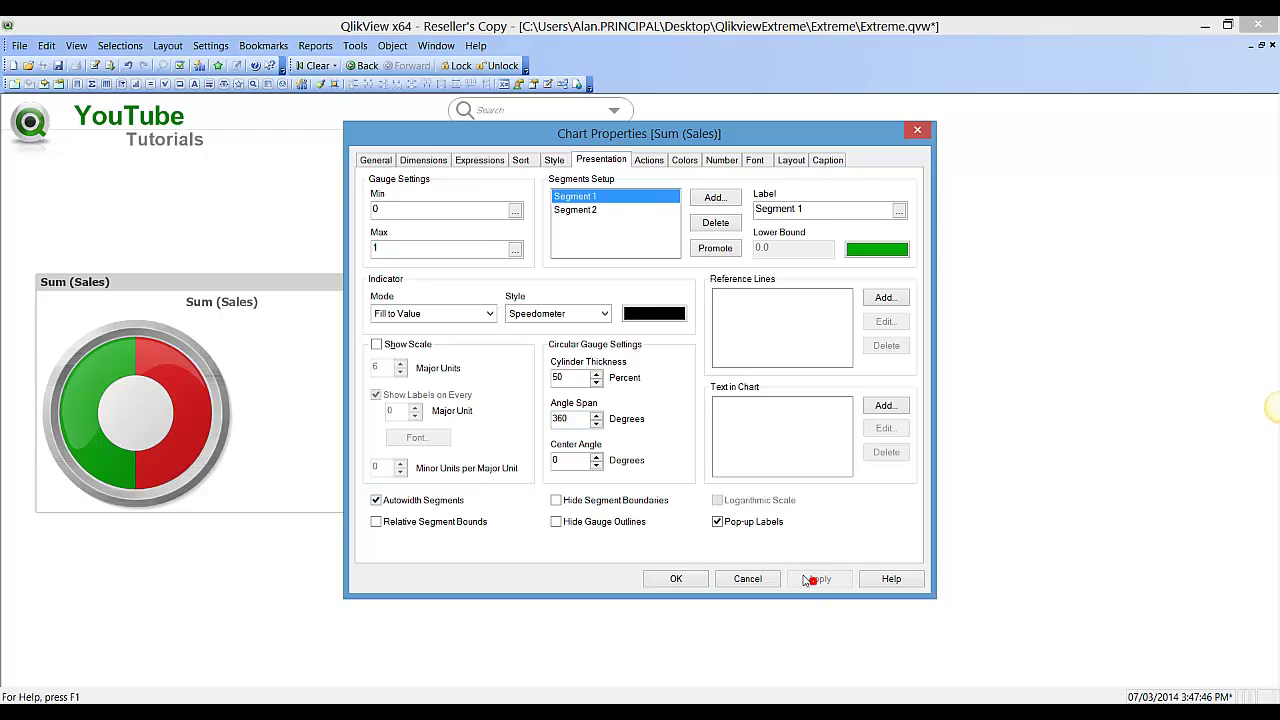
left_click(413, 503)
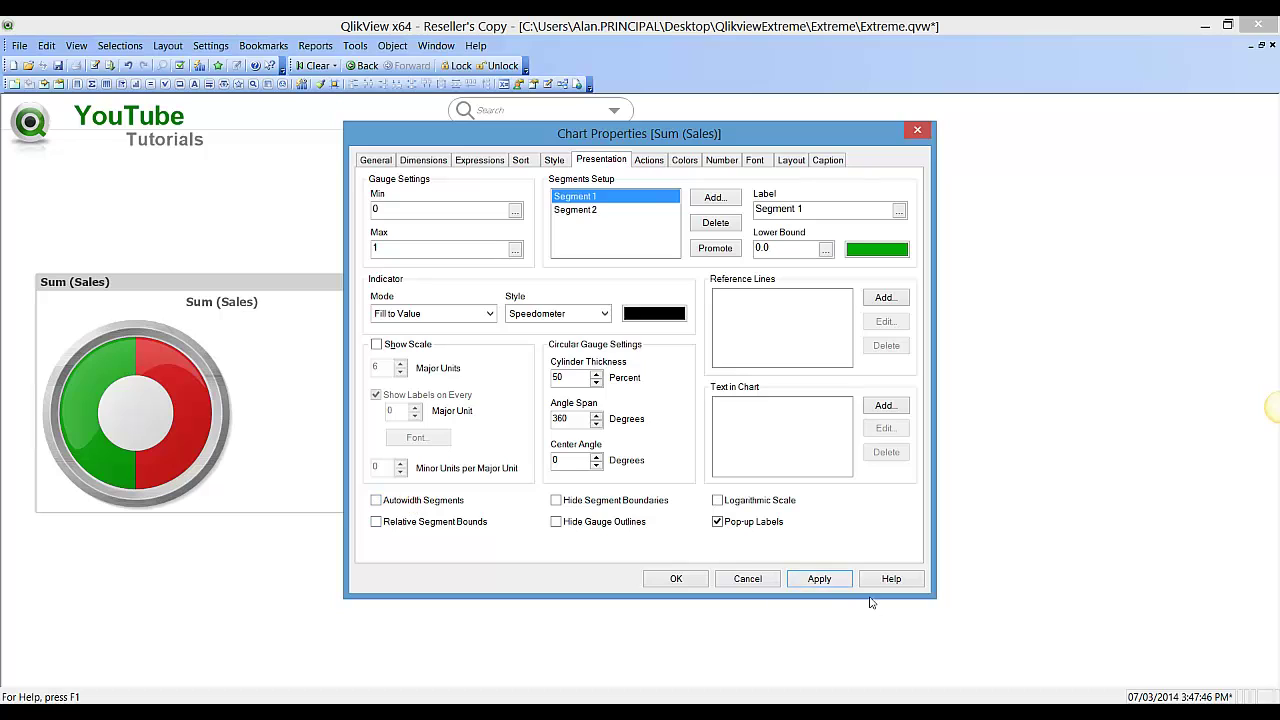
left_click(815, 579)
- Apply the flat donut gauge style to the chart
left_click(554, 161)
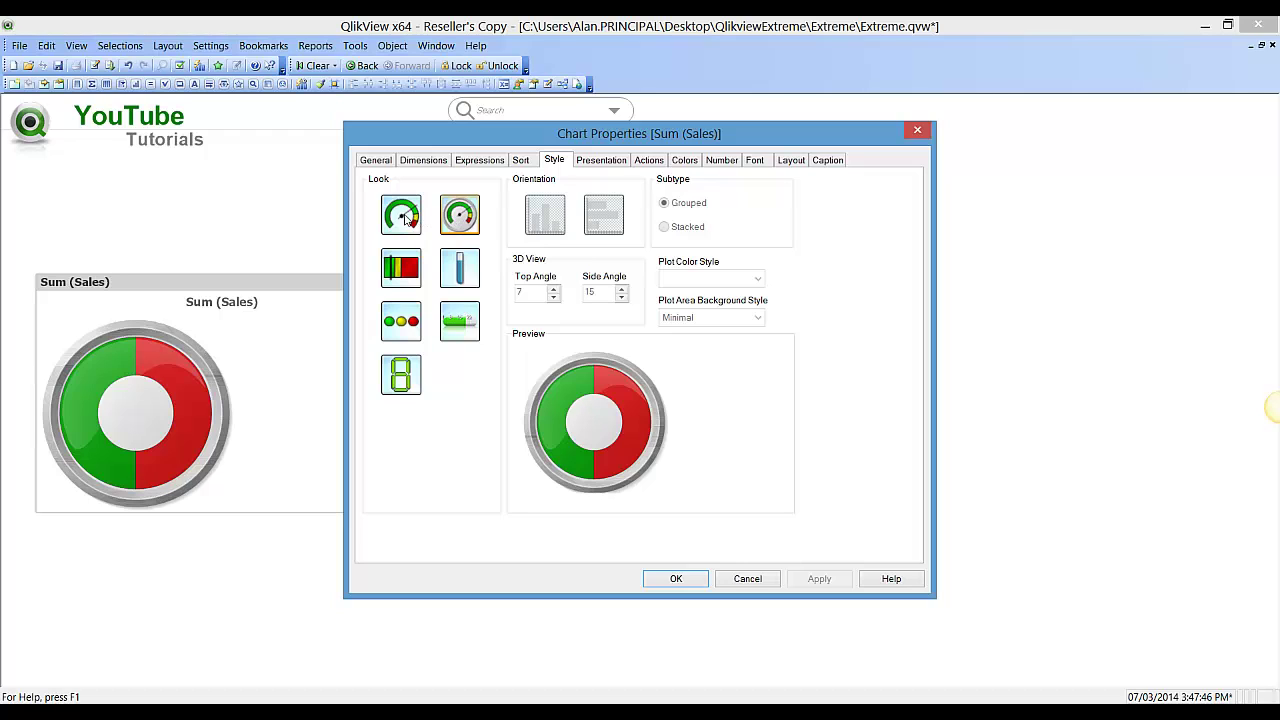
left_click(405, 218)
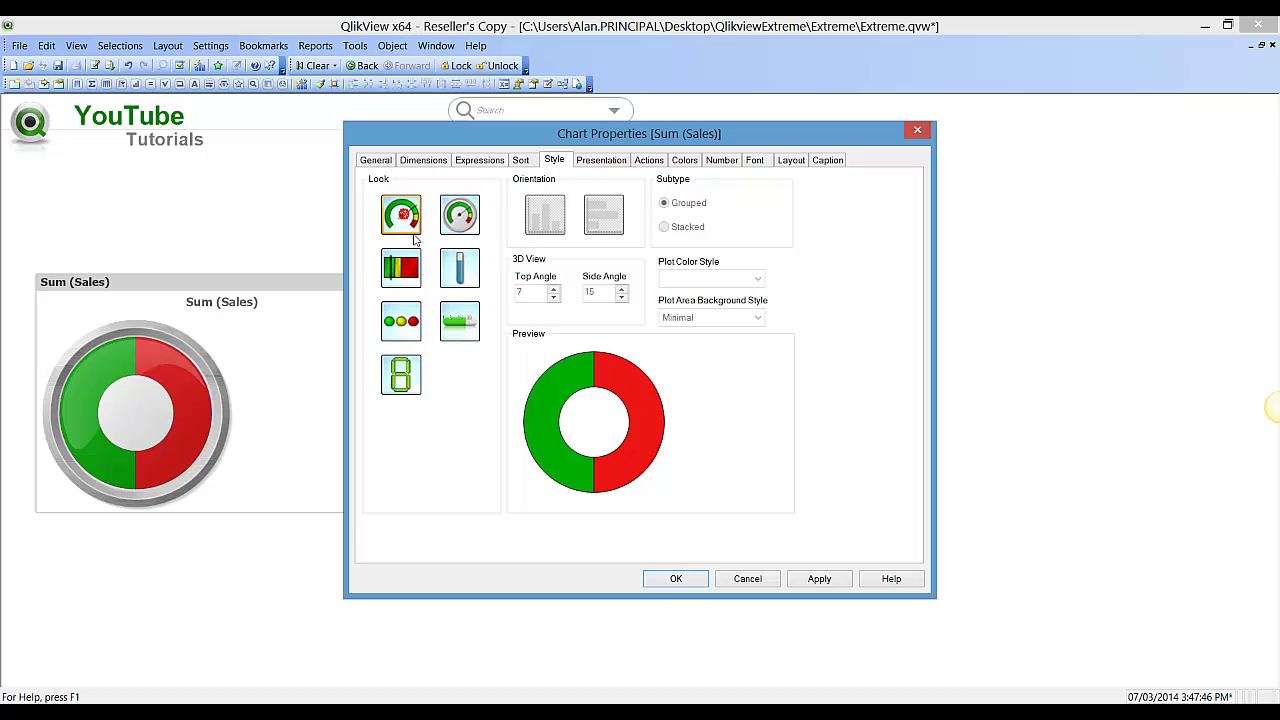
left_click(822, 579)
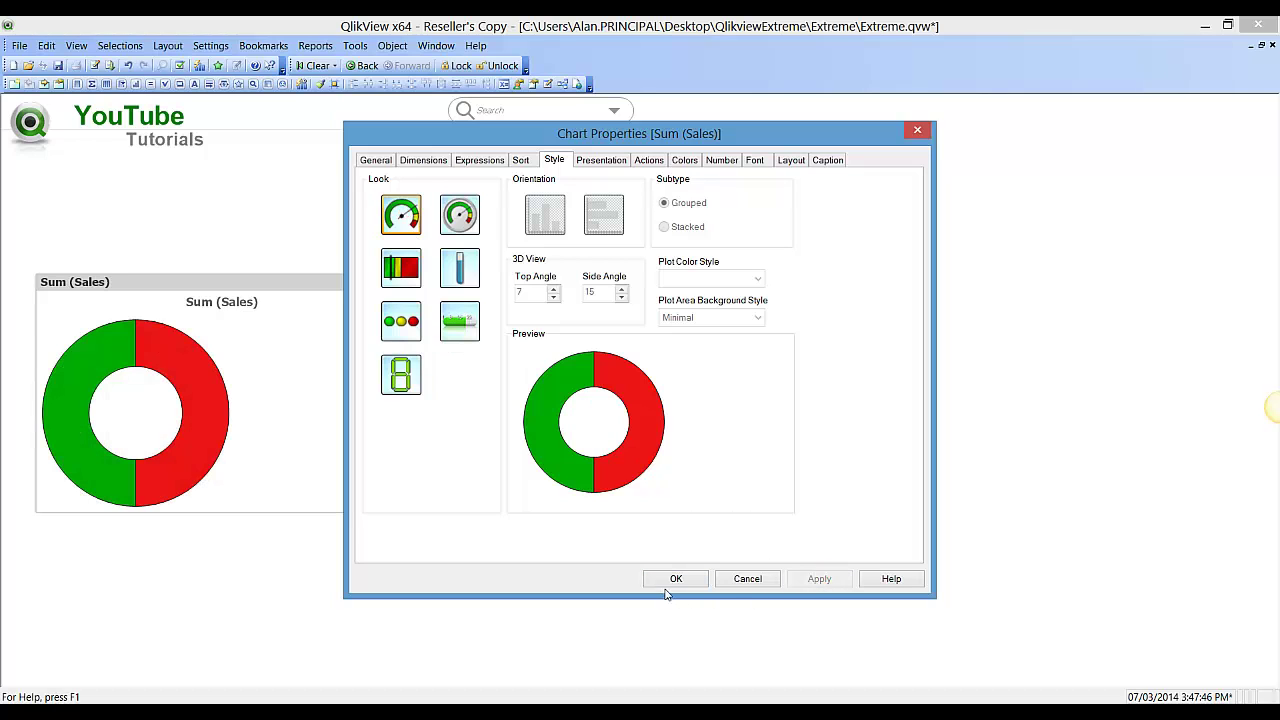
- Hide the gauge's segment boundaries and gauge outlines
left_click(601, 162)
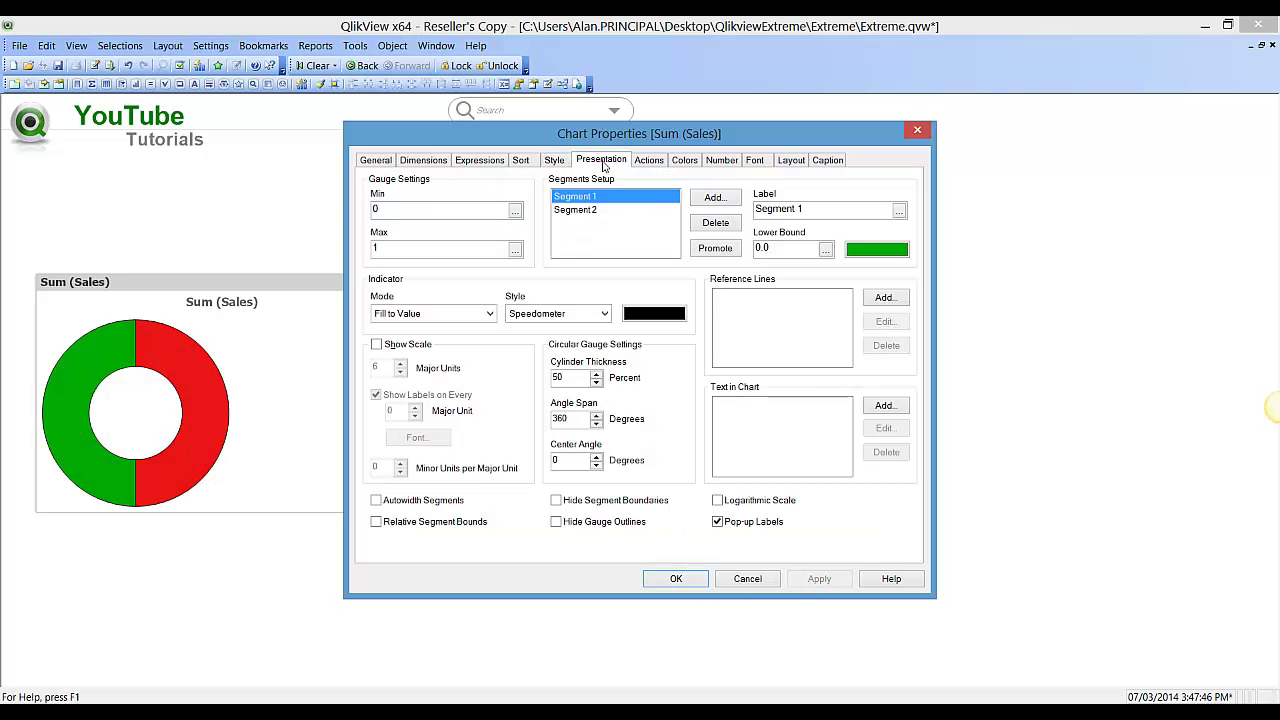
left_click(556, 503)
left_click(557, 522)
left_click(818, 580)
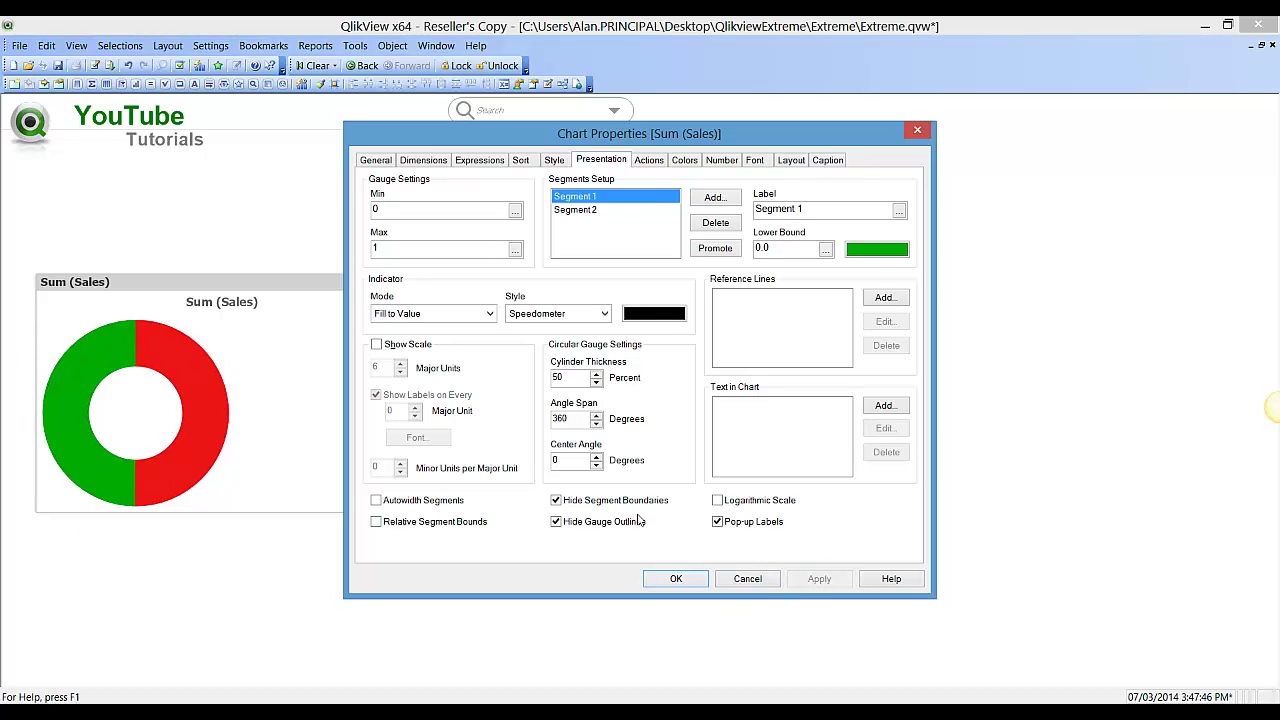
left_click(591, 211)
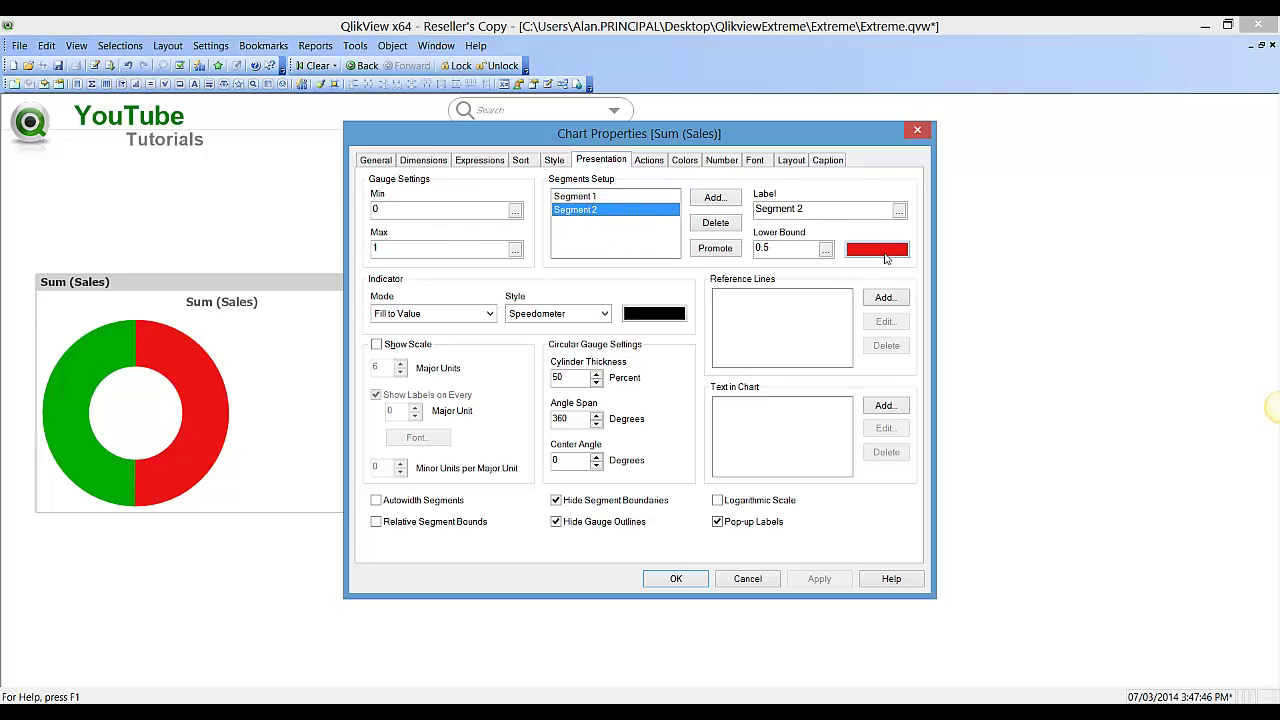
- Recolour Segment 2 from red to grey and apply it
left_click(885, 258)
left_click(762, 232)
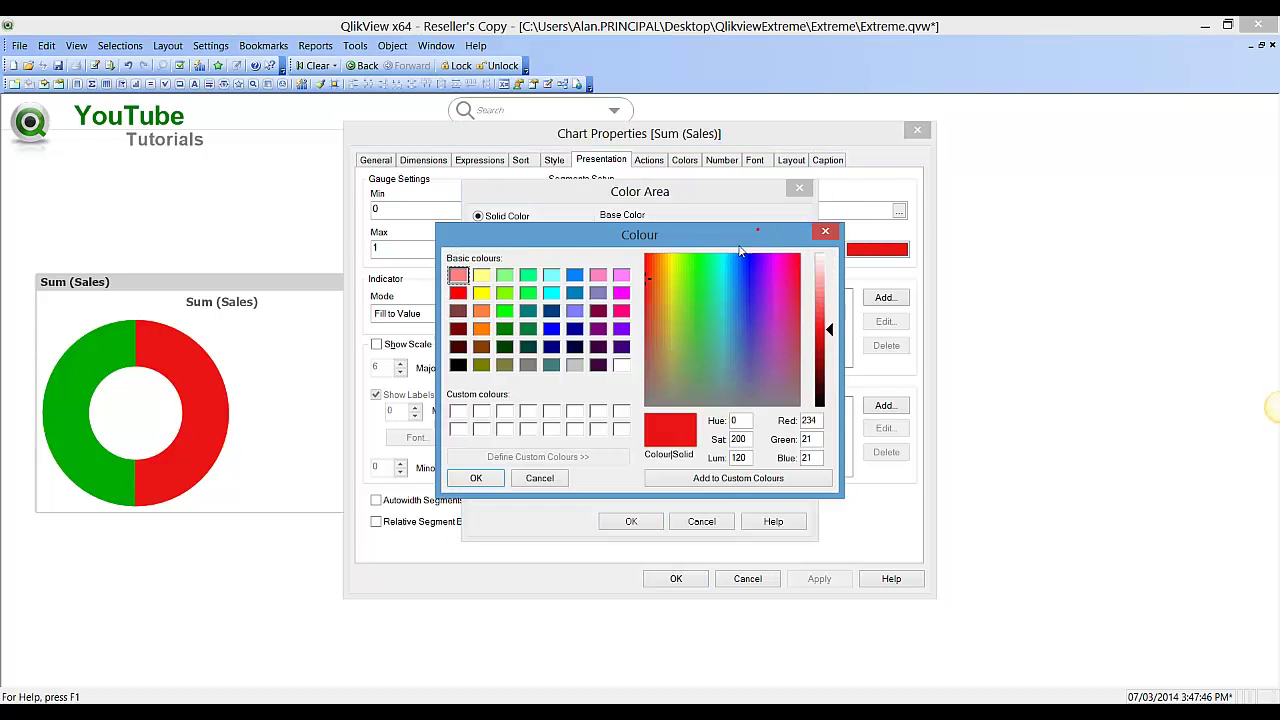
left_click(576, 366)
left_click(477, 479)
left_click(628, 521)
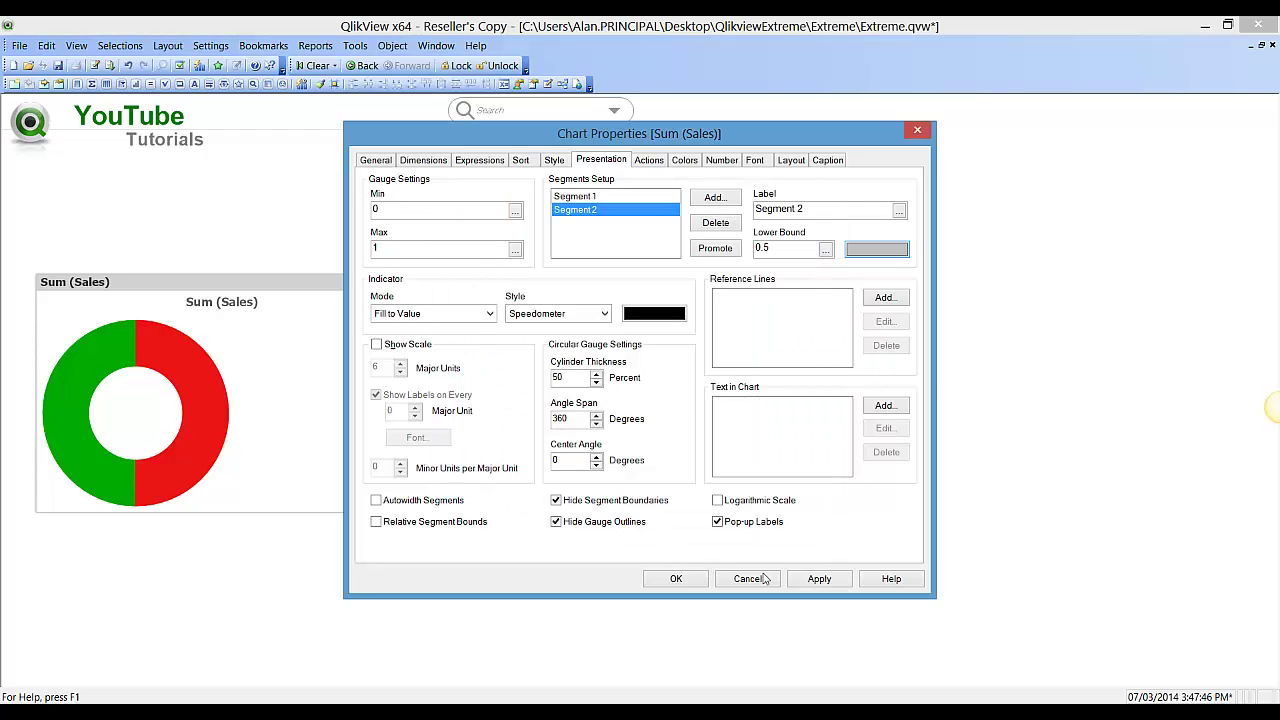
left_click(805, 580)
left_click(670, 579)
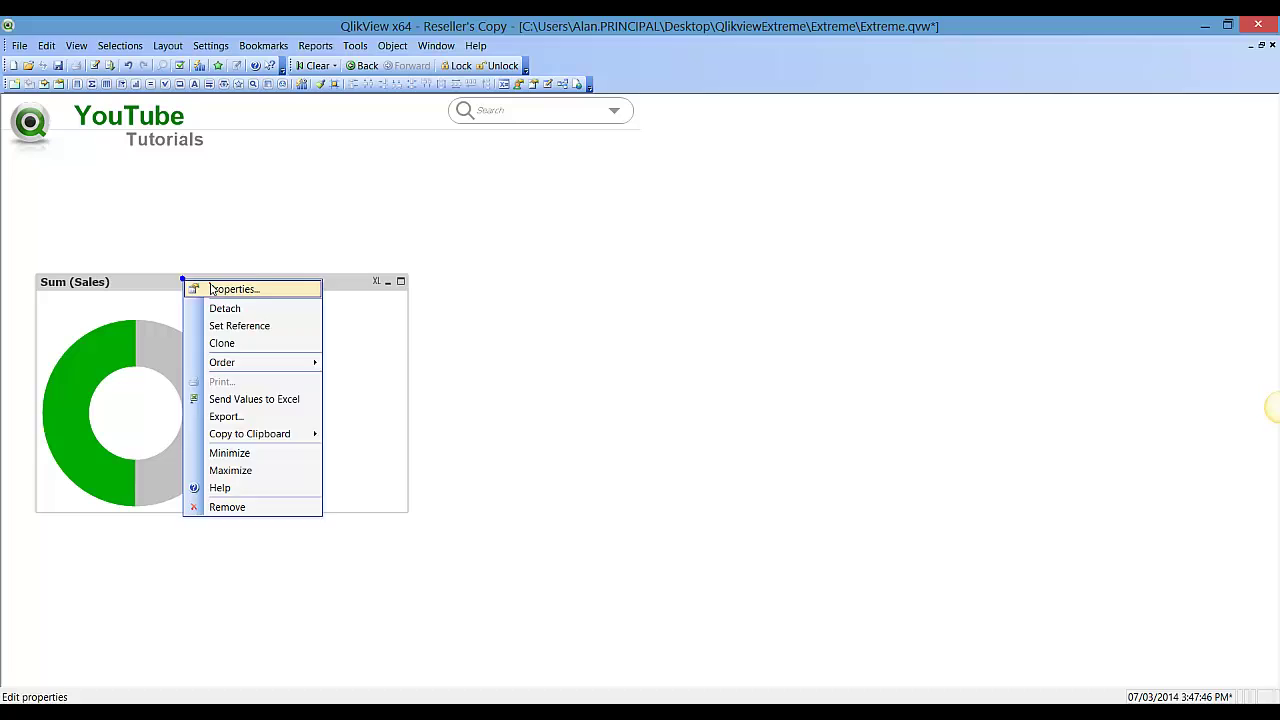
- Reopen the chart properties and delete Segment 2's 0.5 lower bound
left_click(212, 288)
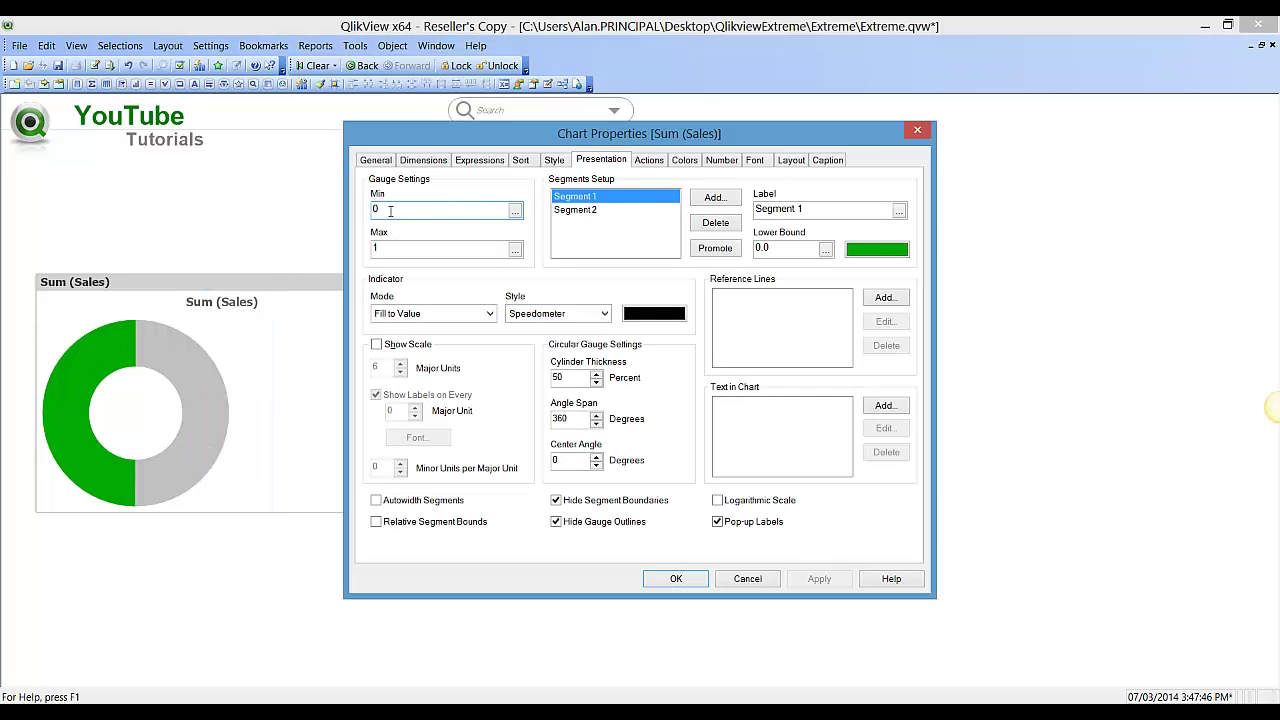
left_click(570, 210)
left_click(590, 210)
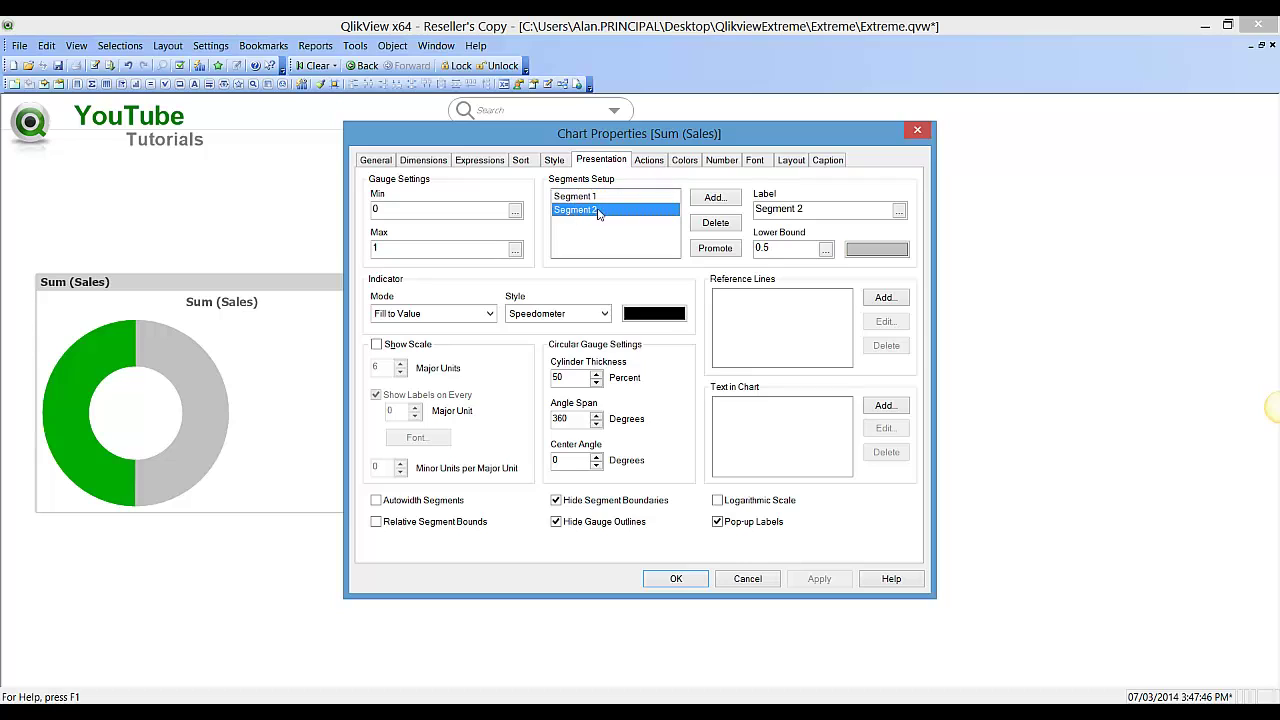
left_click(585, 197)
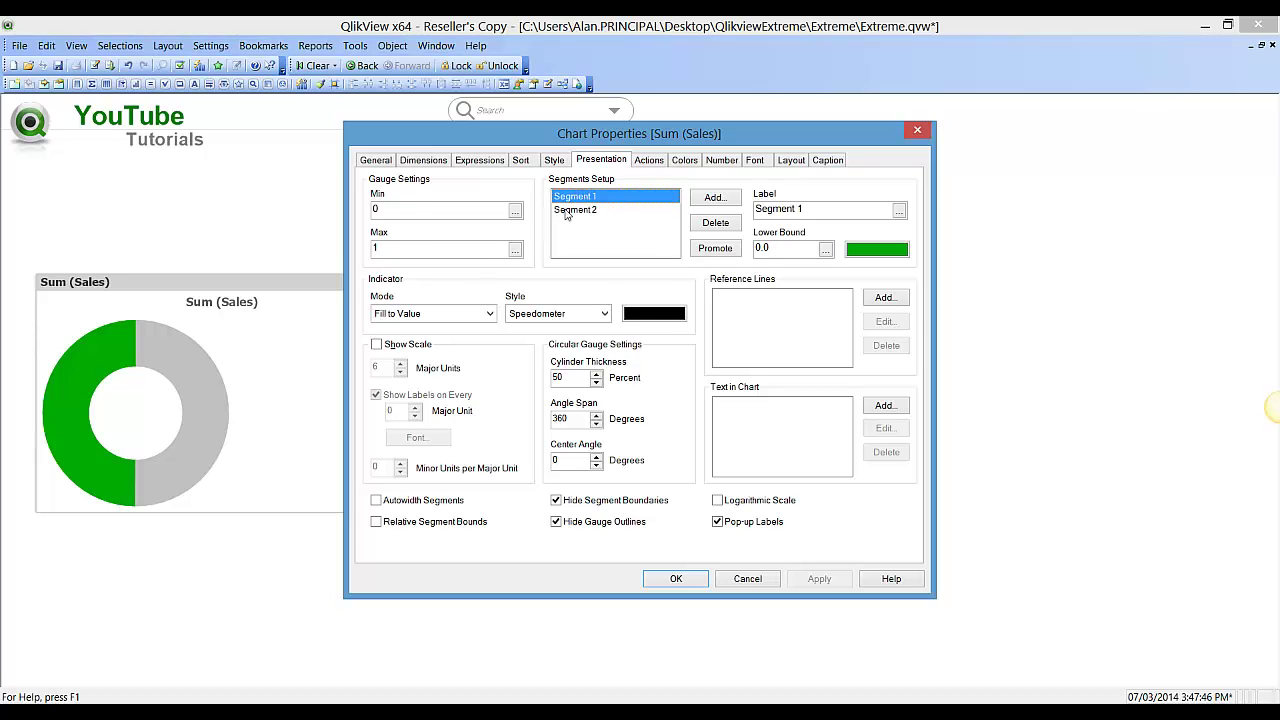
left_click(567, 211)
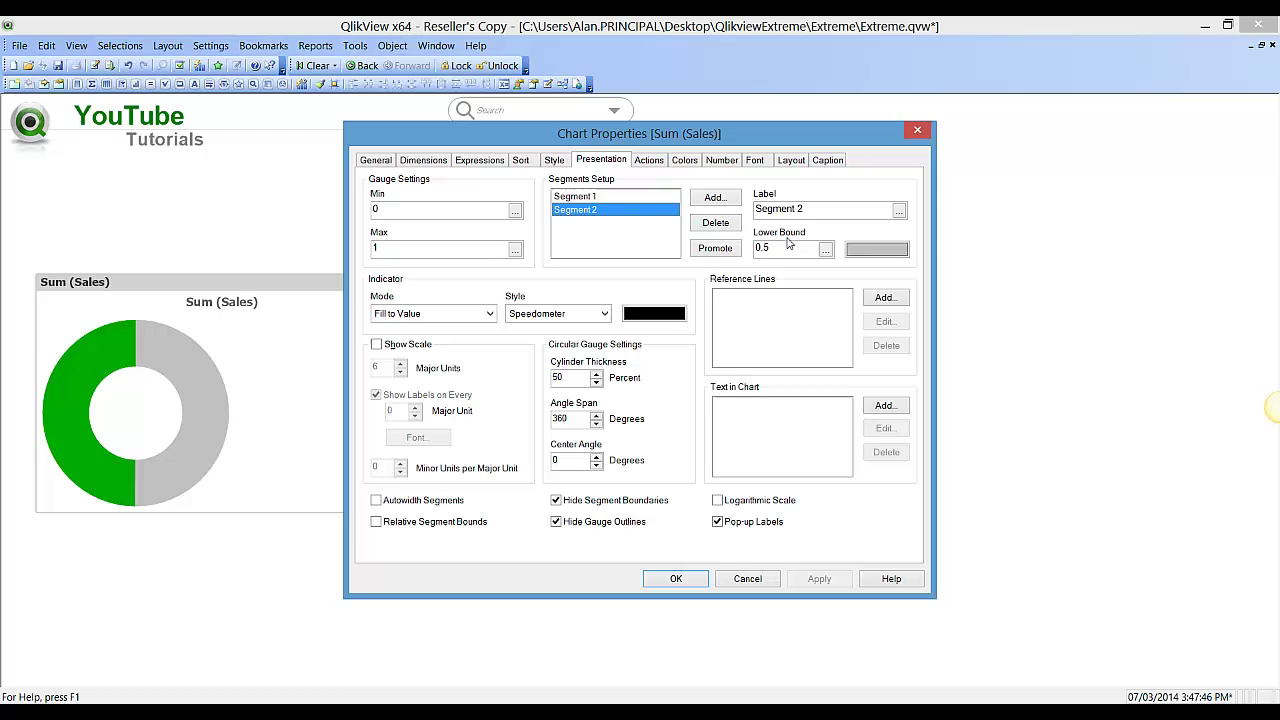
double_click(774, 248)
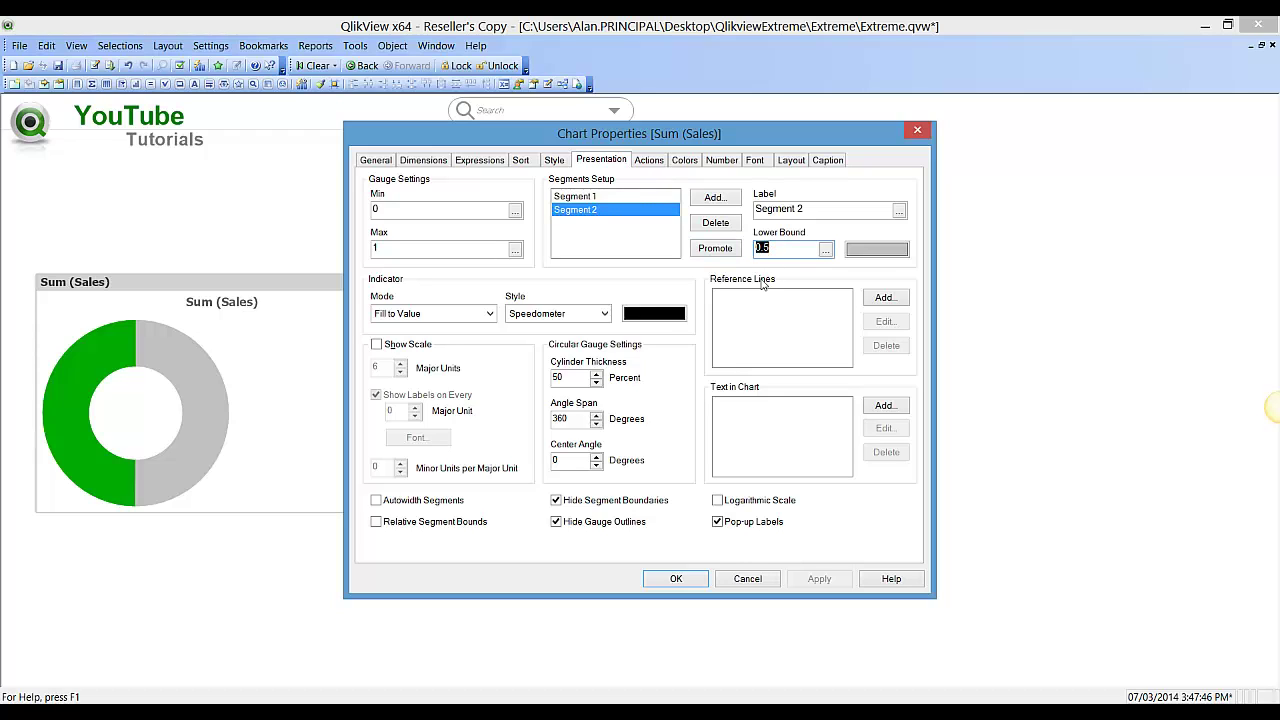
key("Delete")
- Enter =SUM({<Year = {2003}>}Sales)/SUM(Sales) as Segment 2's lower bound expression
left_click(825, 250)
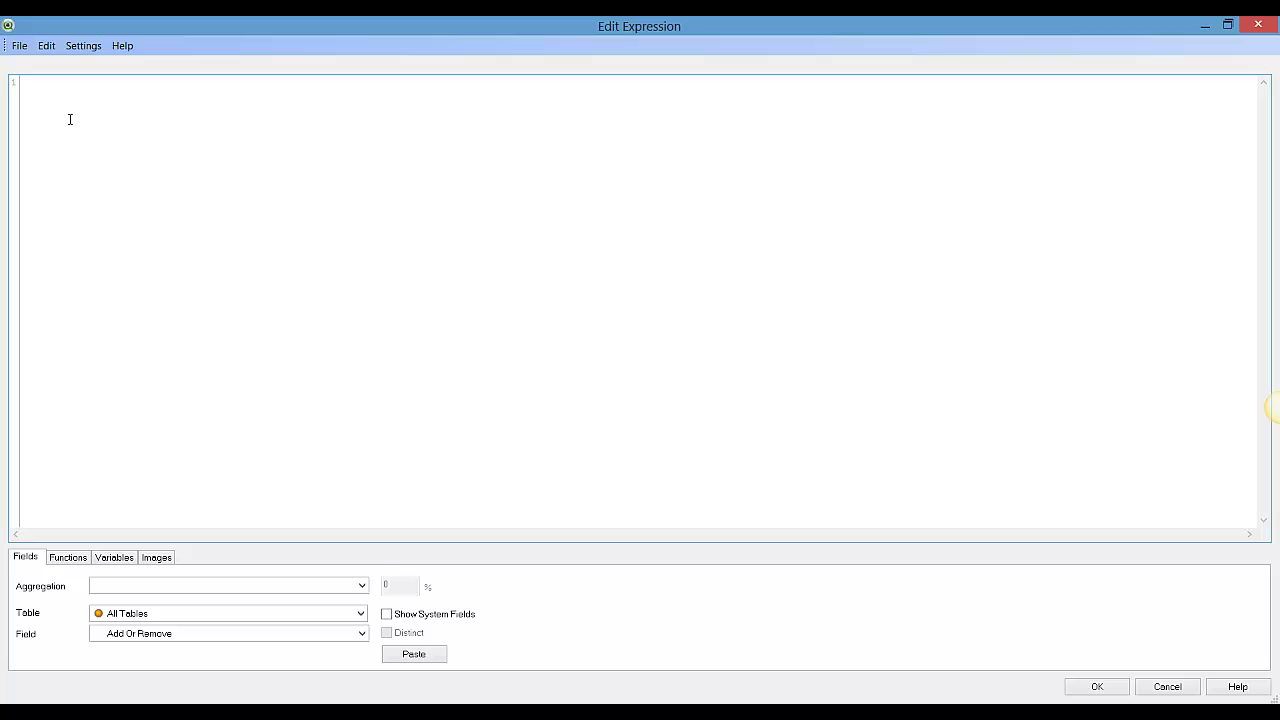
type("sum(")
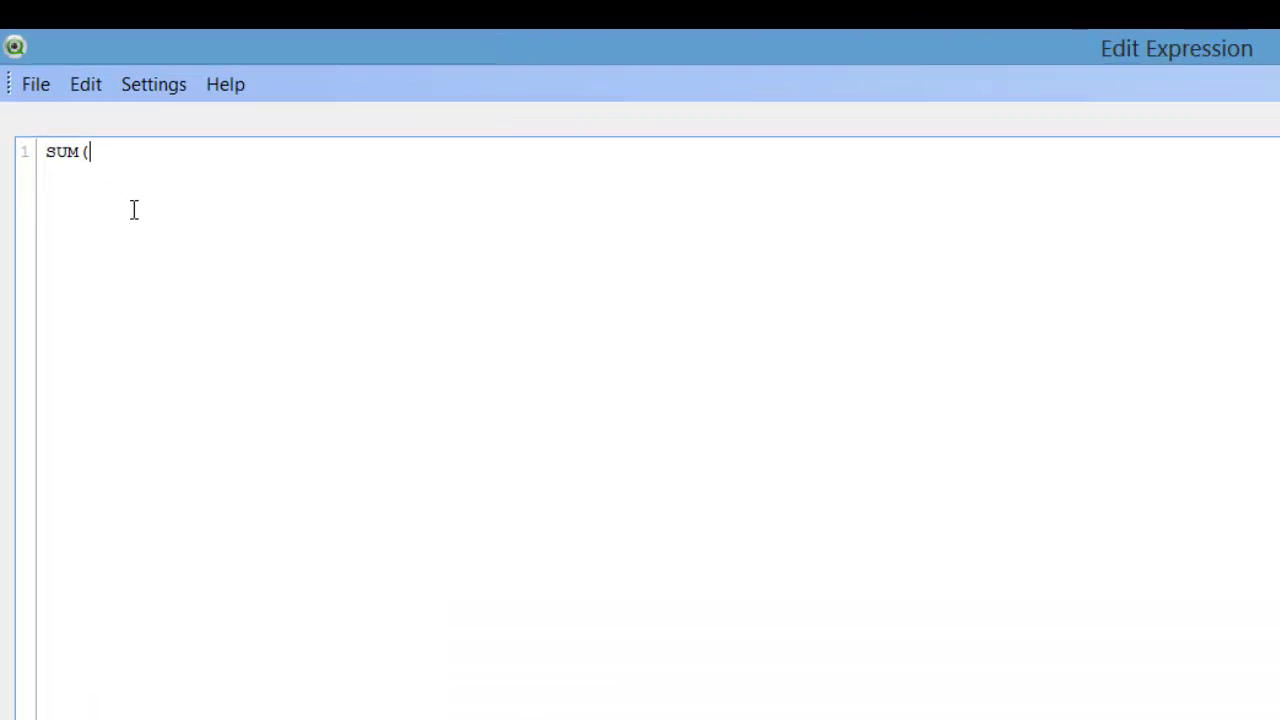
type("Sales")
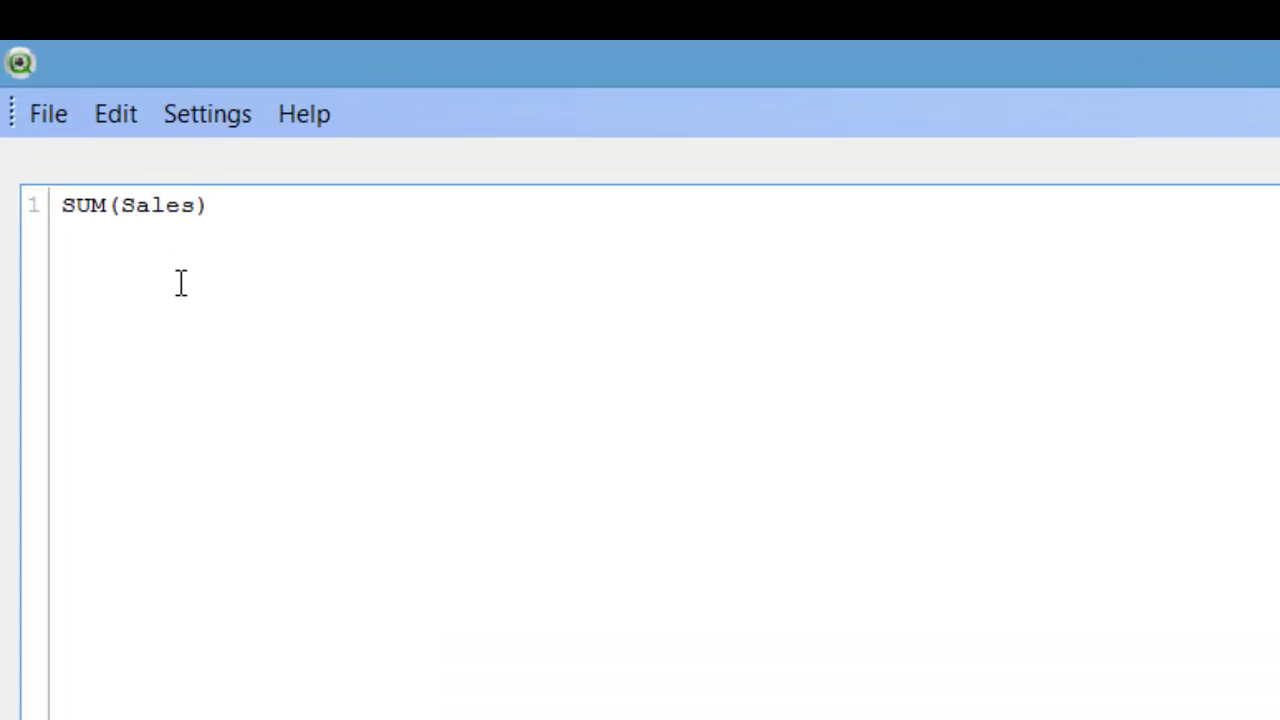
key("Home")
type("=")
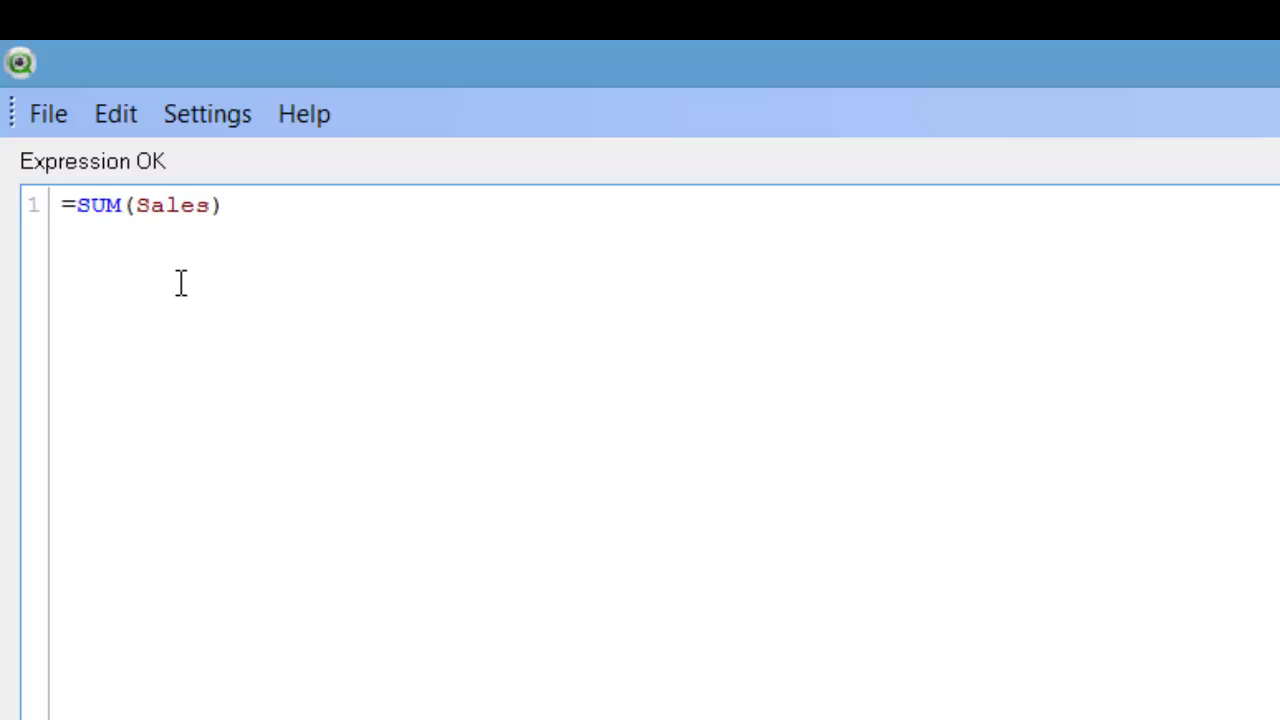
key("Right")
key("Right")
key("Right")
key("Right")
type("{}")
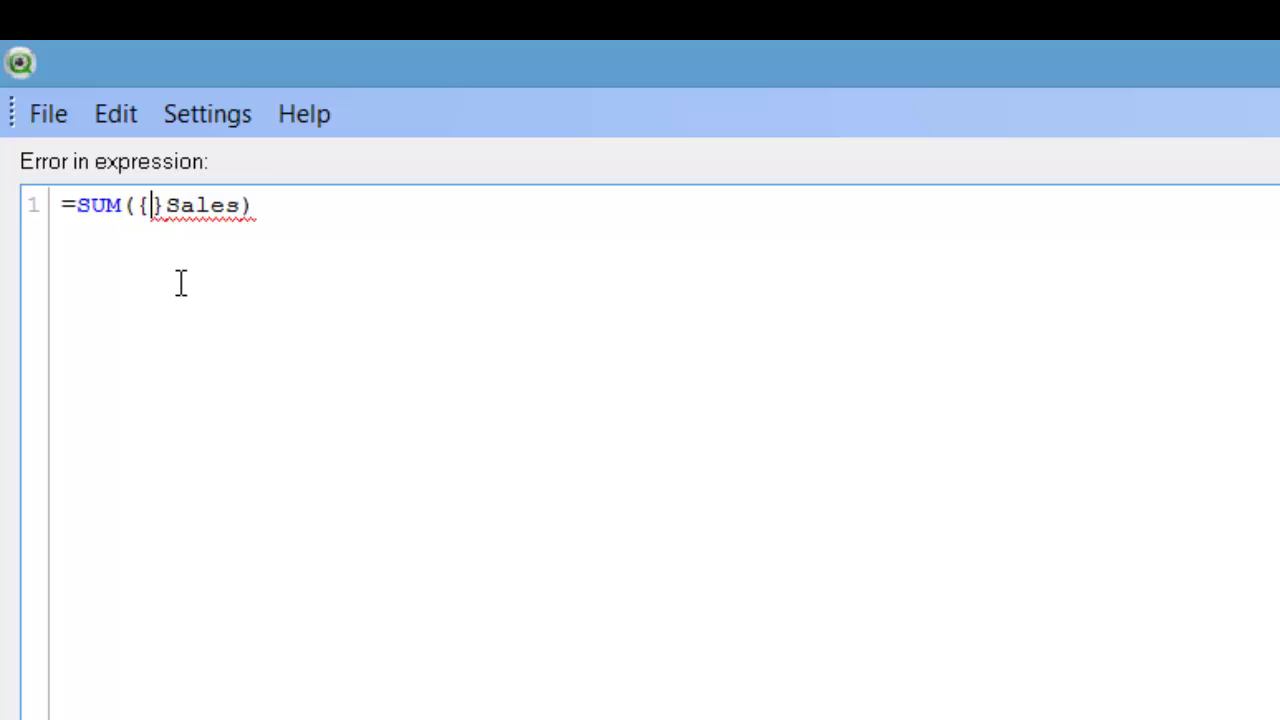
type("<>")
type("Ye")
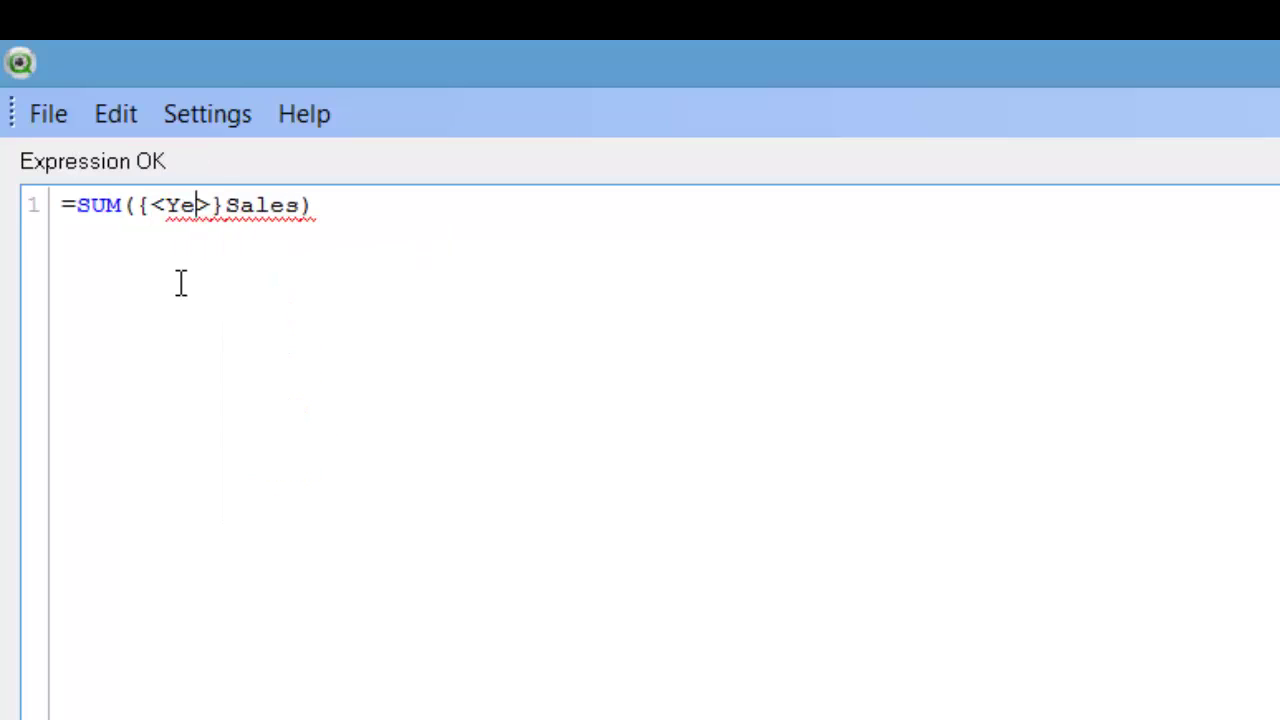
type("ar = ")
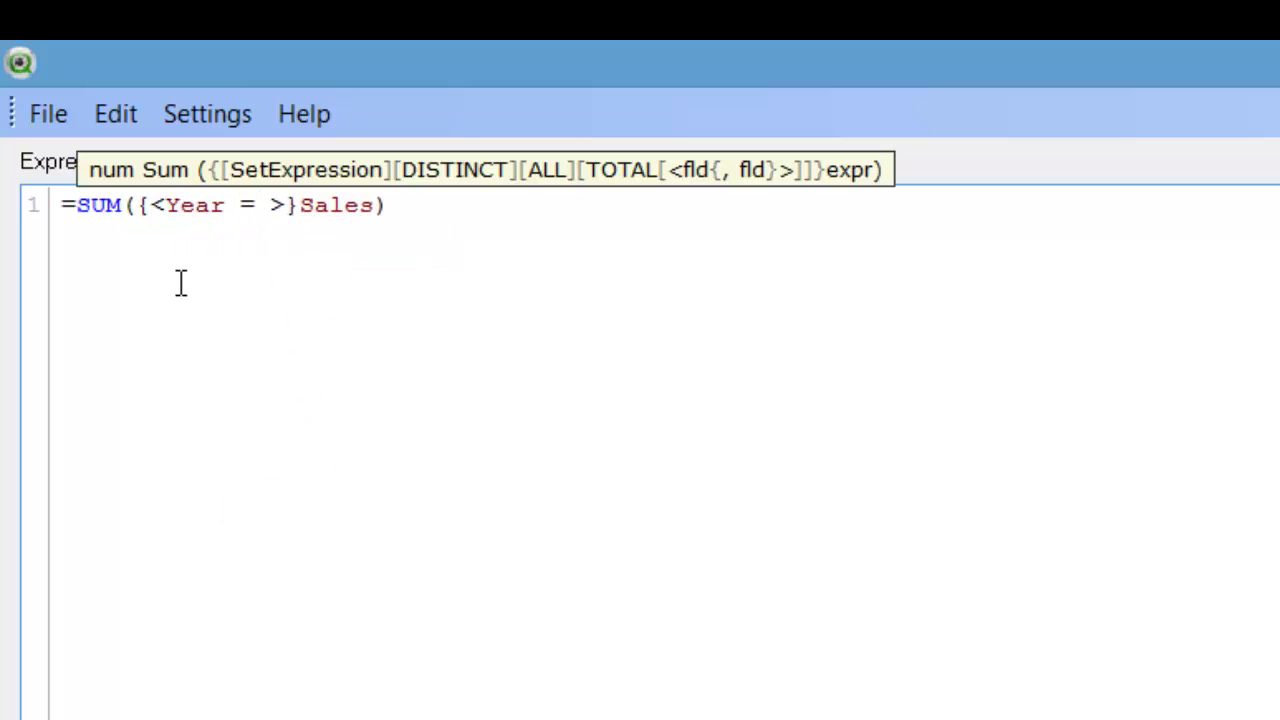
type("{}")
key("Left")
type("2003")
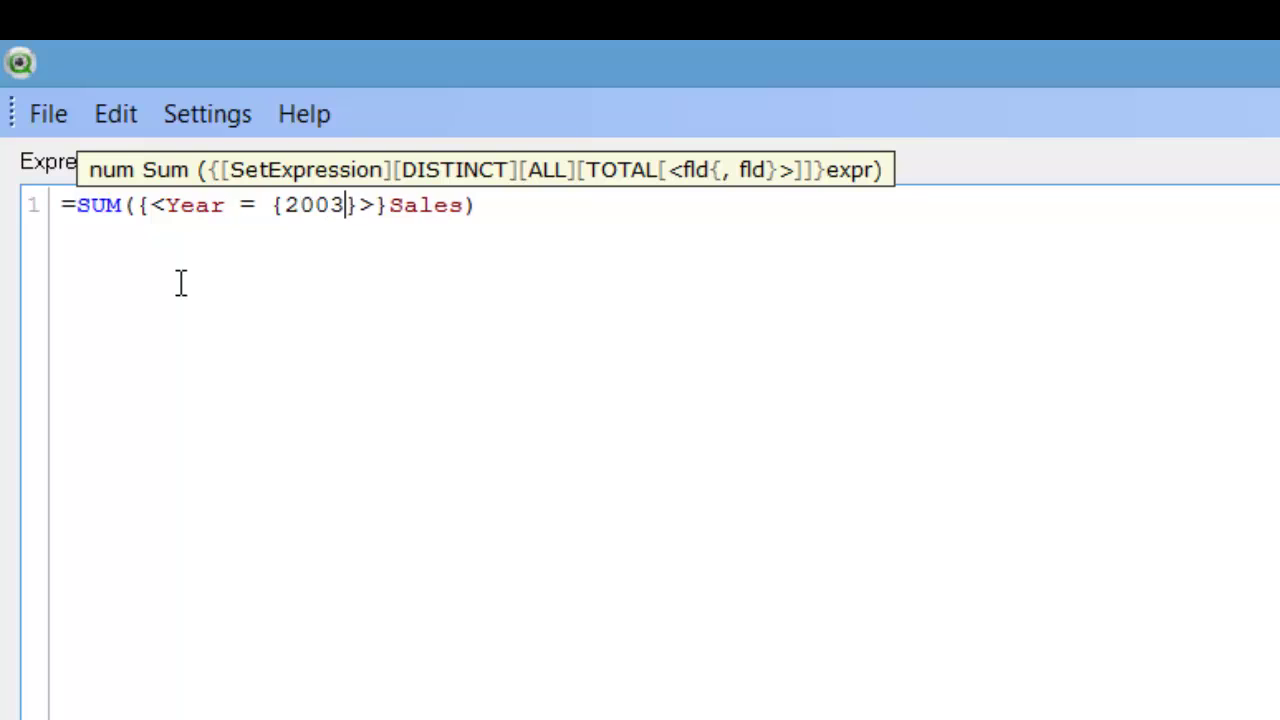
left_click(508, 198)
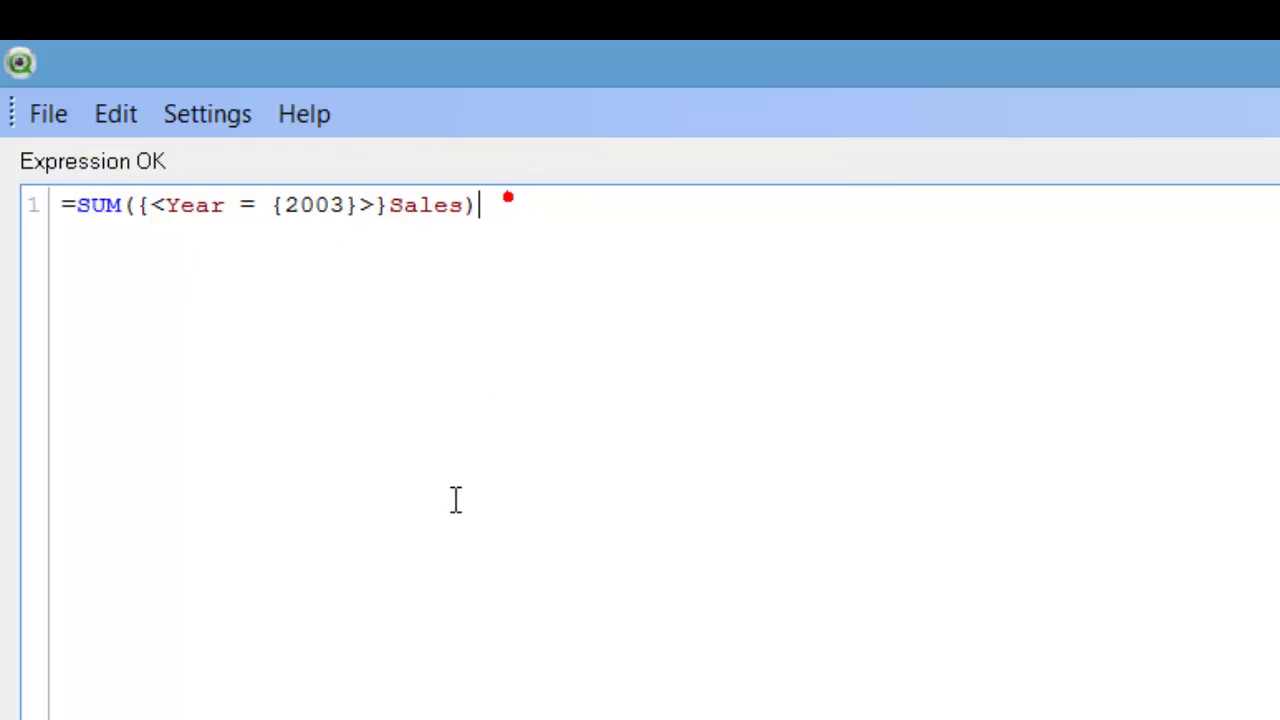
type("/SU")
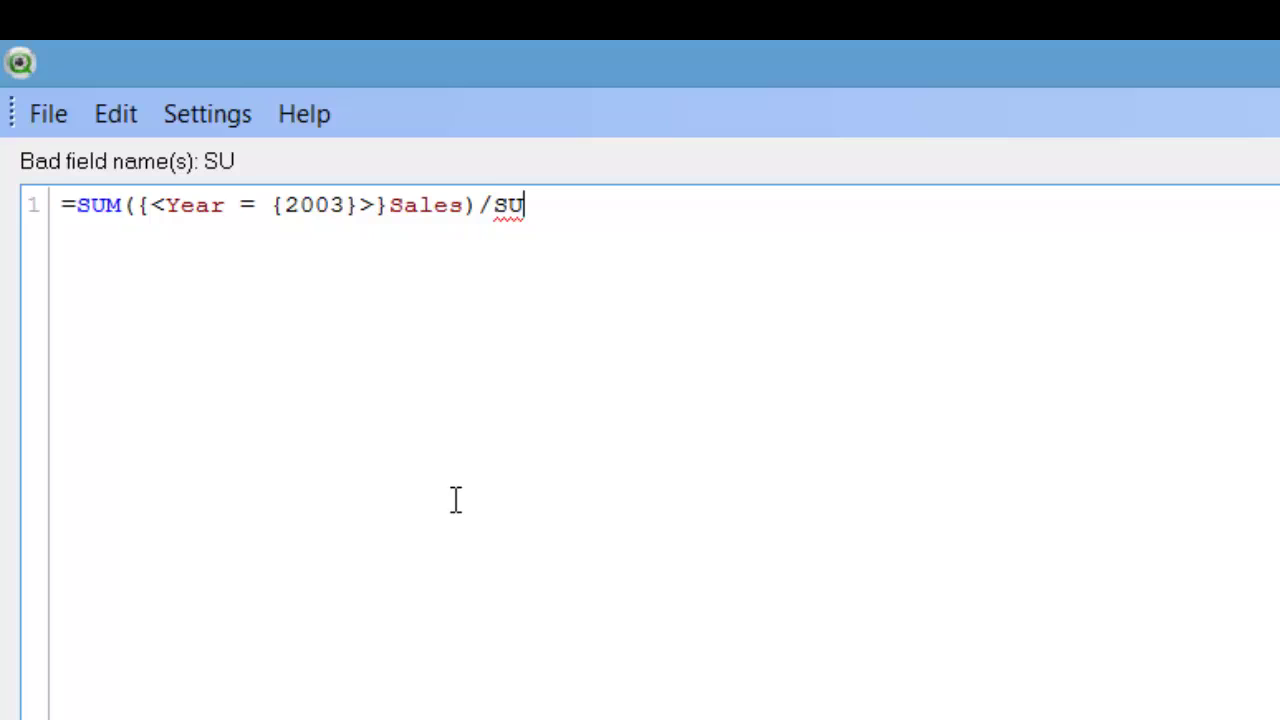
type("M(Sales")
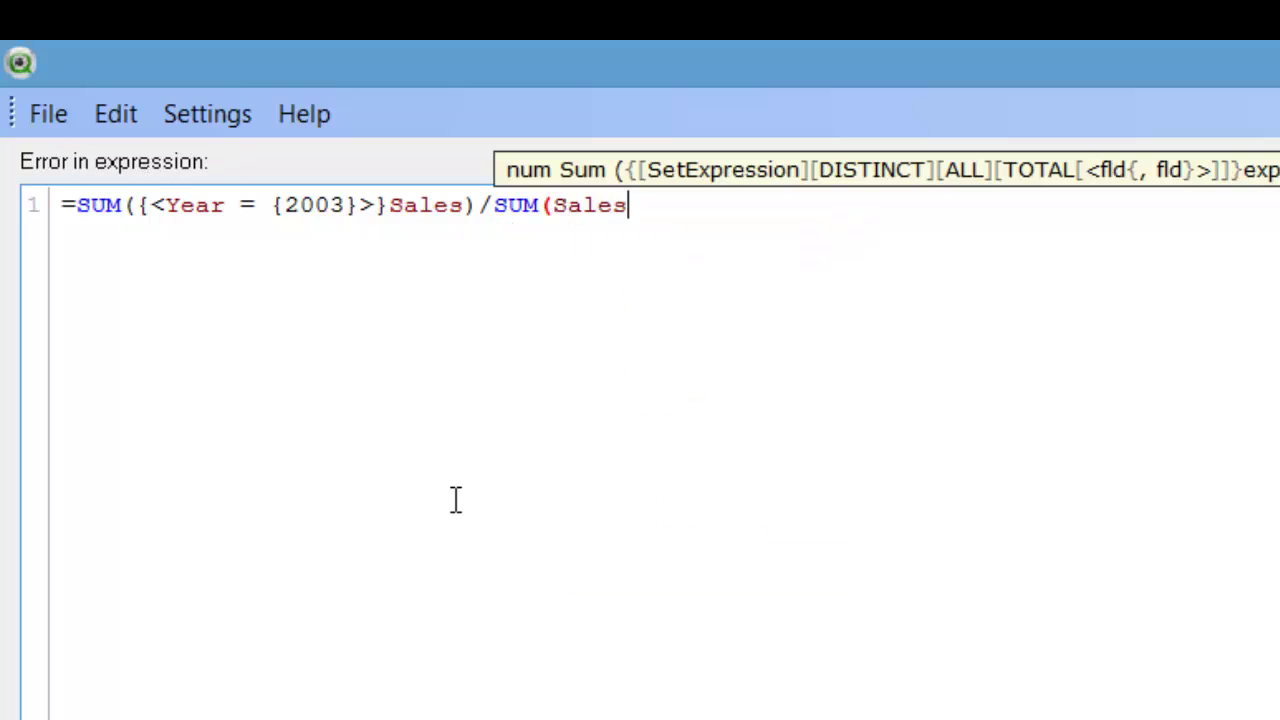
type(")")
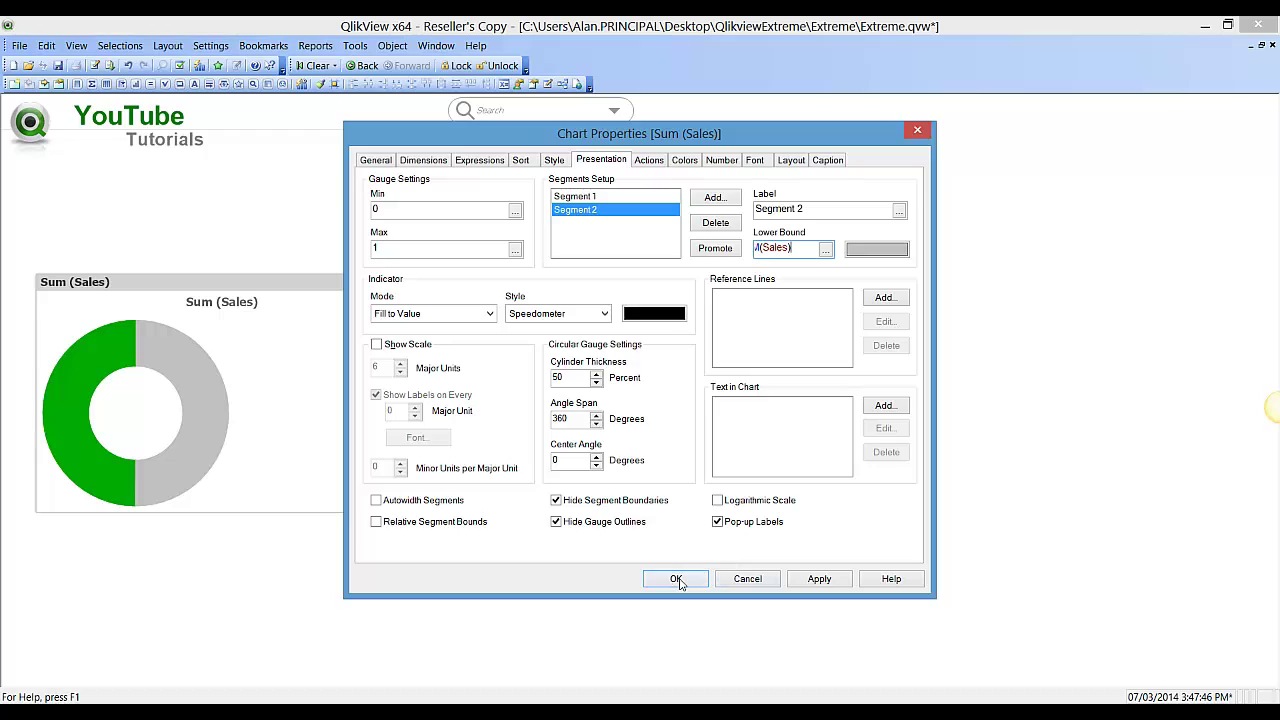
left_click(676, 579)
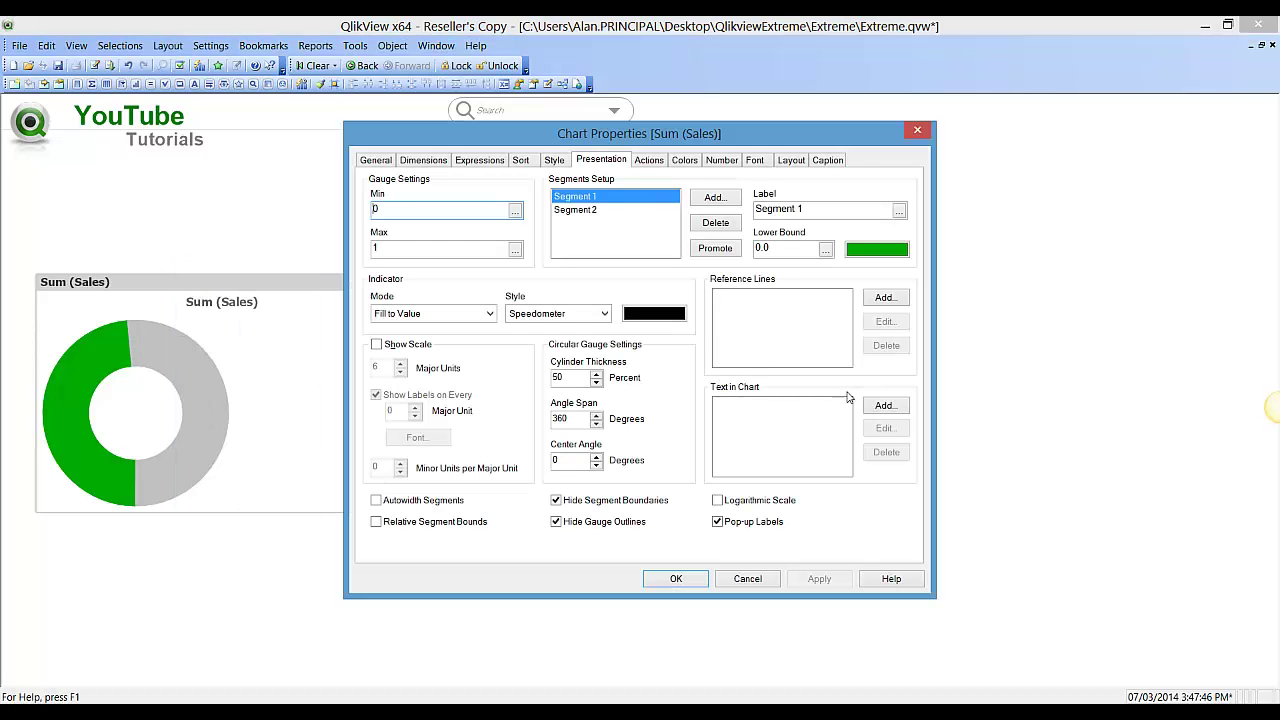
- Copy Segment 2's 2003-share expression and add it as a Text in Chart item
left_click(607, 210)
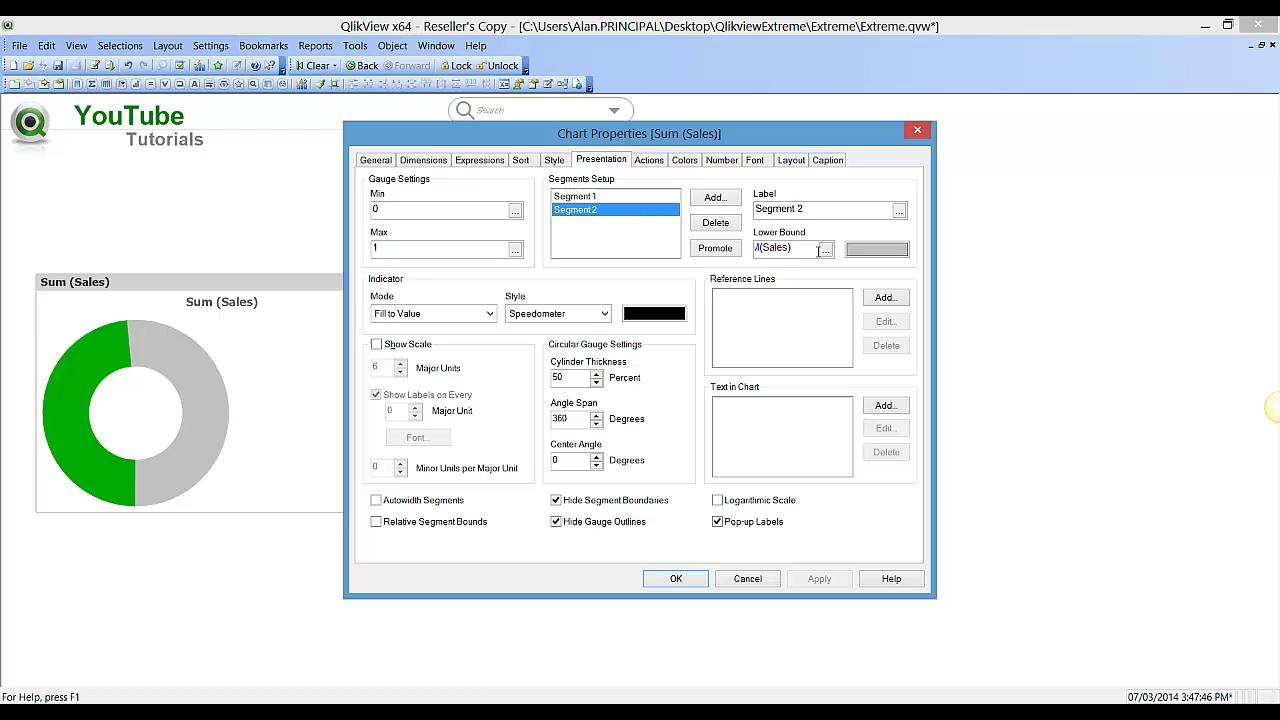
left_click_drag(819, 251, 629, 266)
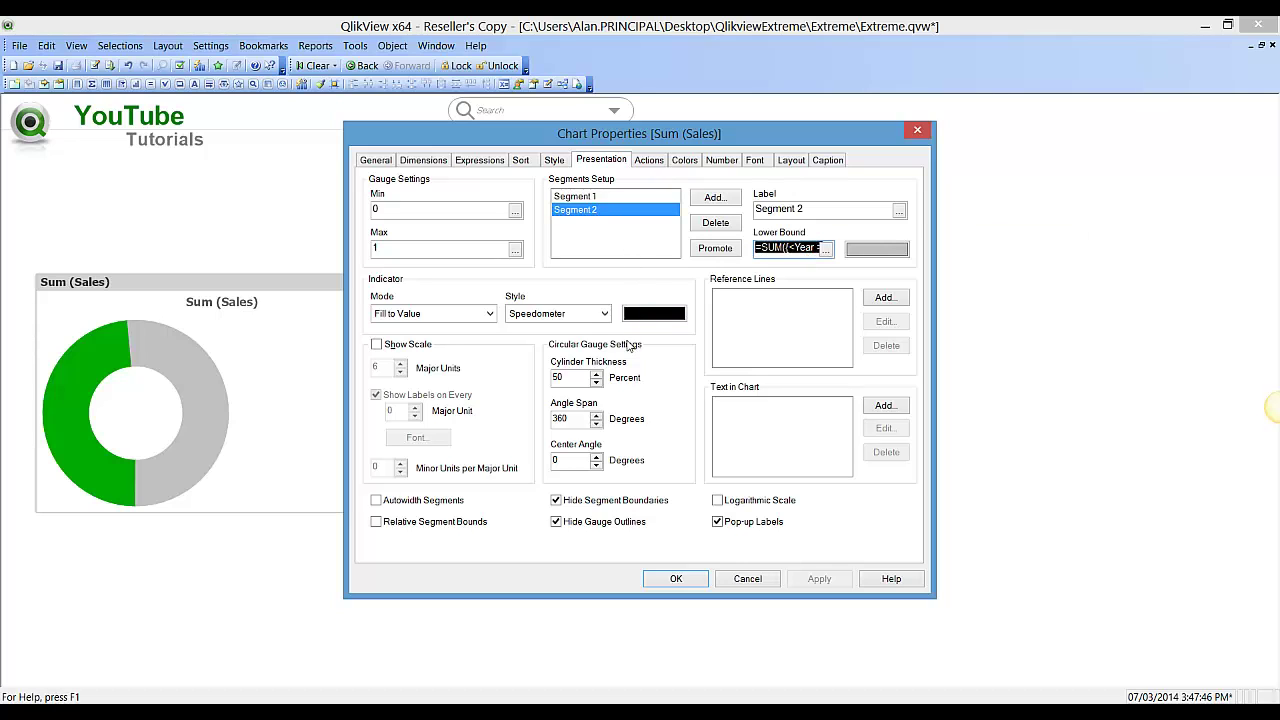
left_click(885, 406)
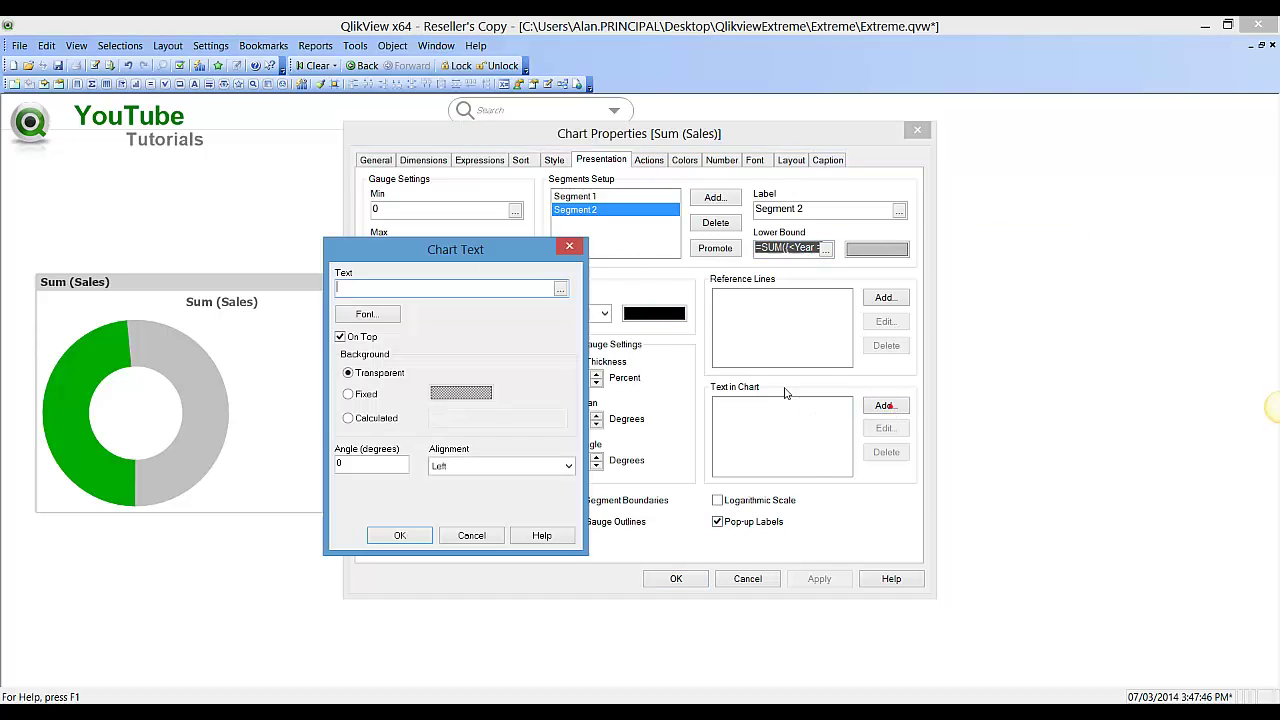
type("=SUM({<Year = {2003}>}Sales)/SUM(Sales)")
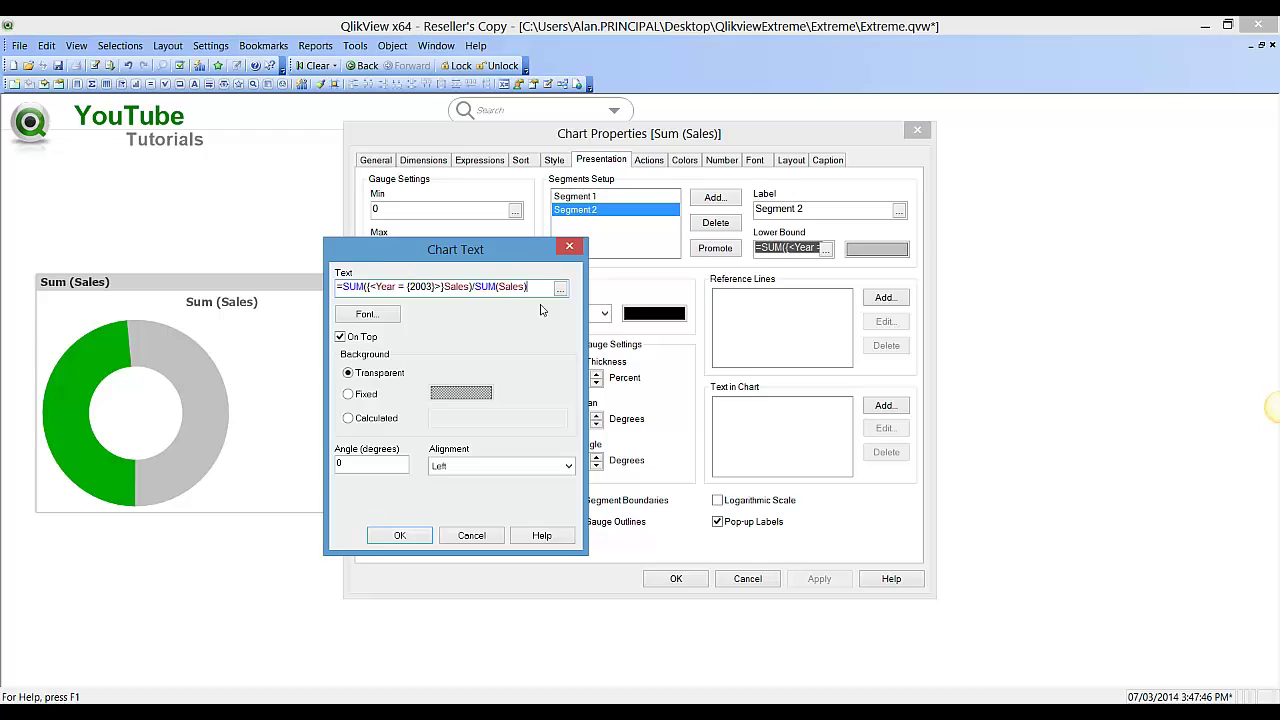
left_click(400, 535)
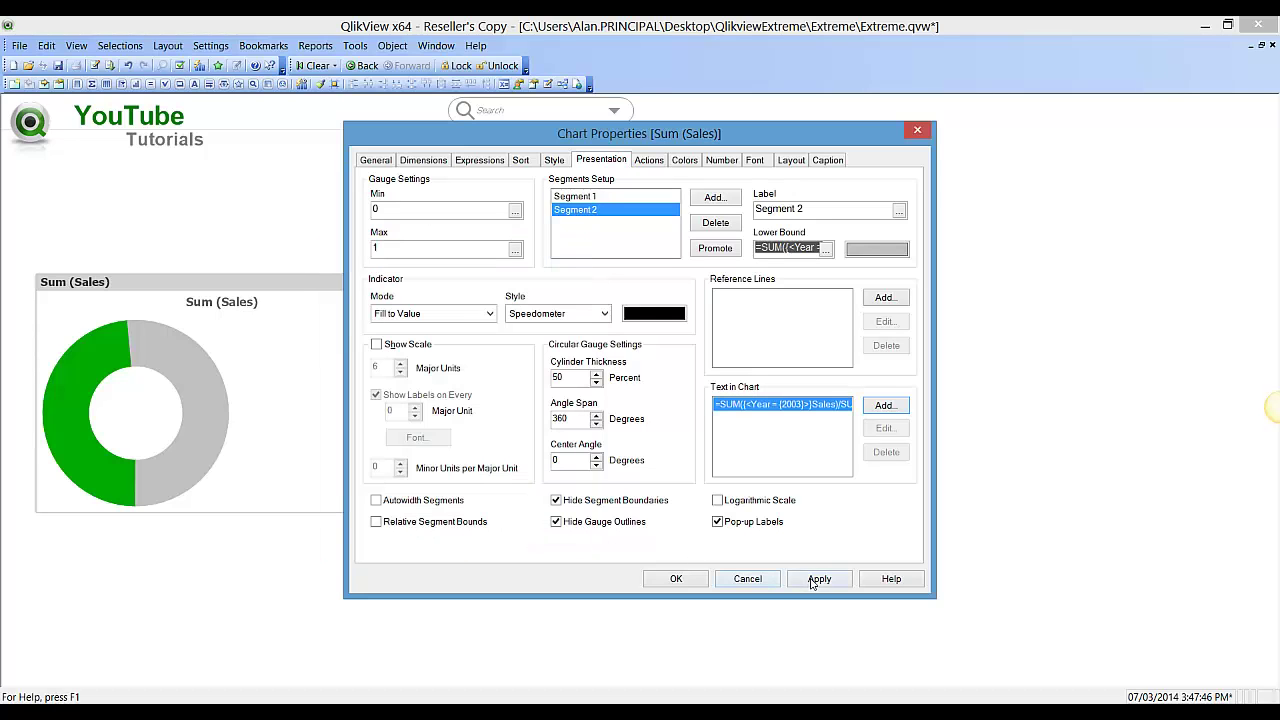
left_click(817, 578)
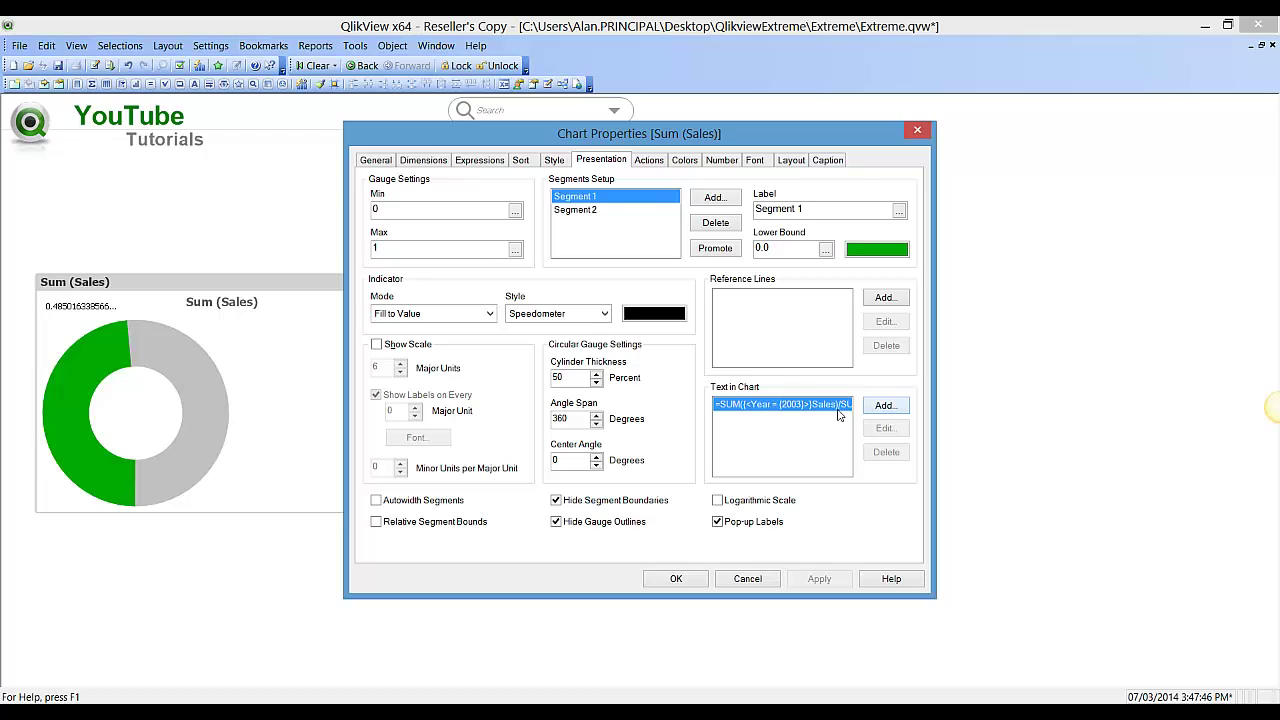
- Wrap the chart text expression in NUM(..., '0.00%') so it reads 48.50%
left_click(818, 405)
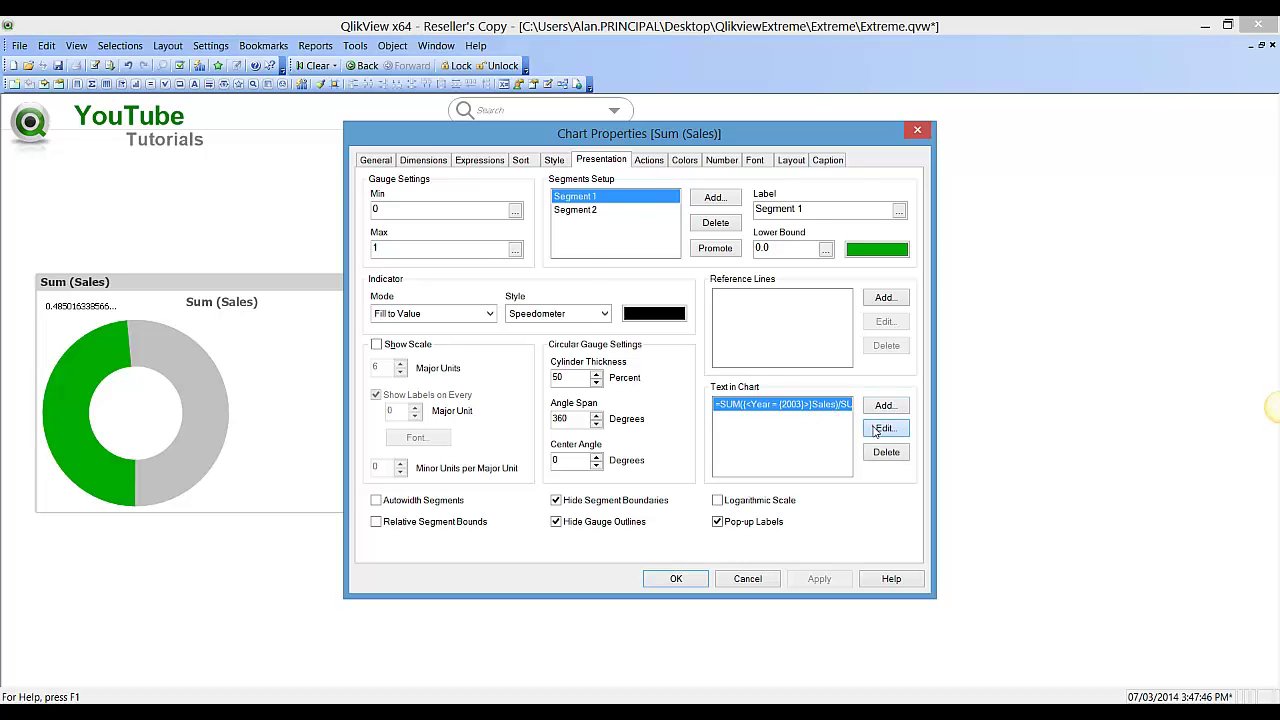
left_click(884, 428)
left_click(559, 287)
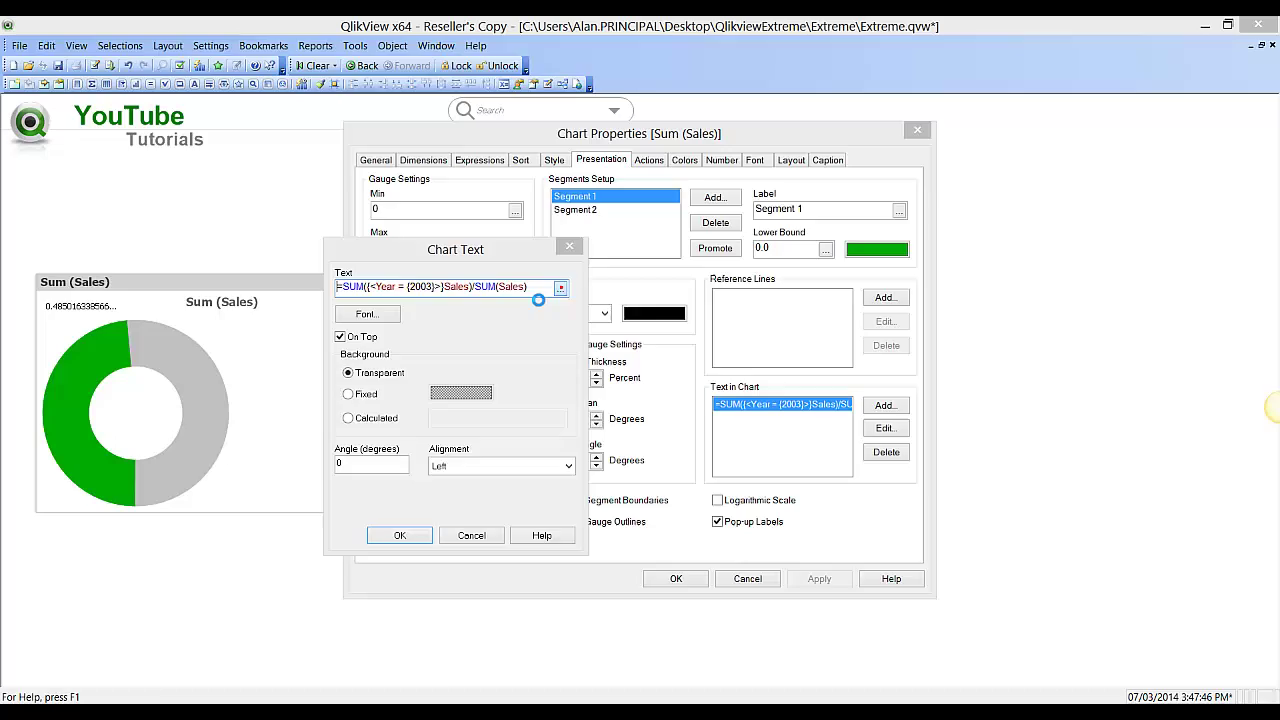
type("NUM")
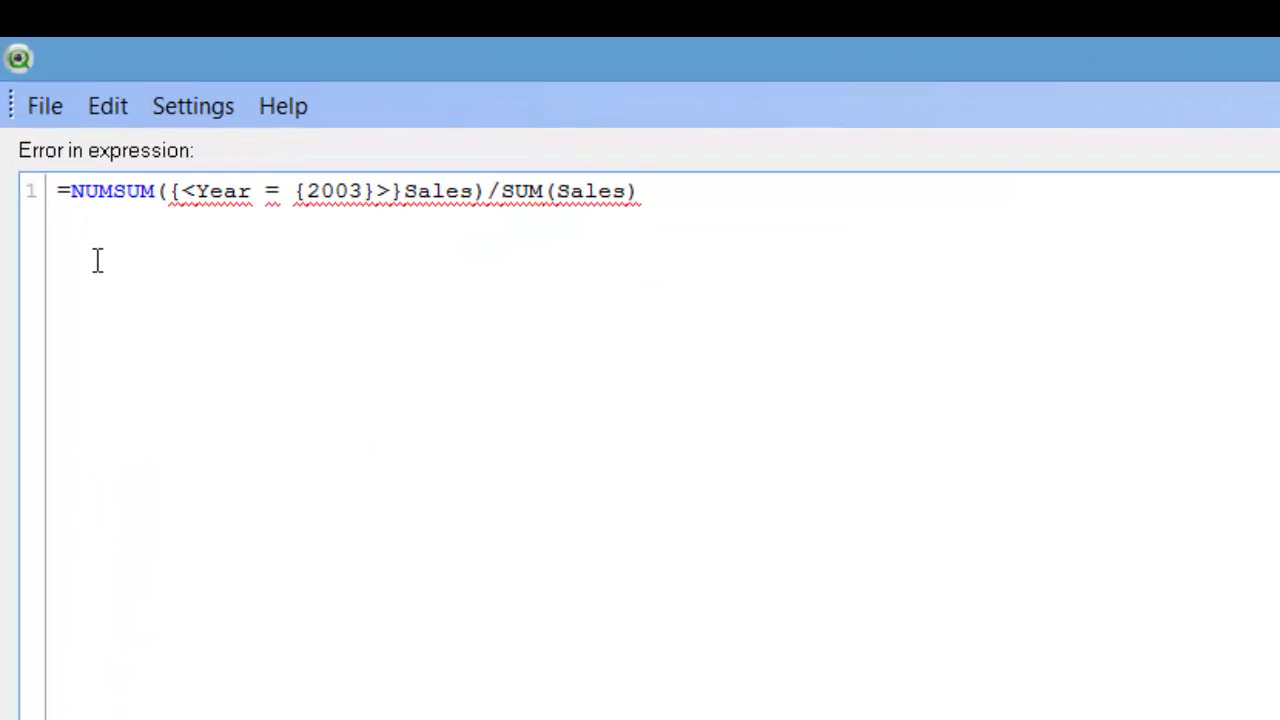
type("(")
left_click(655, 193)
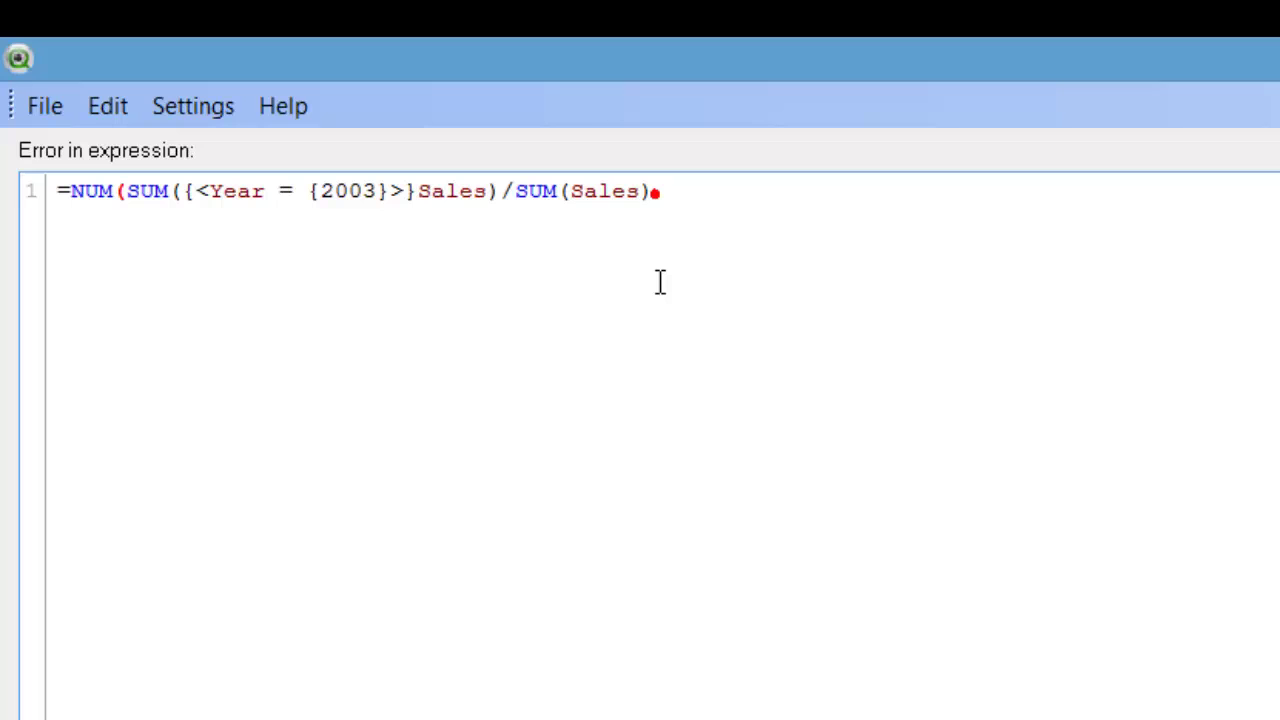
type(",'')")
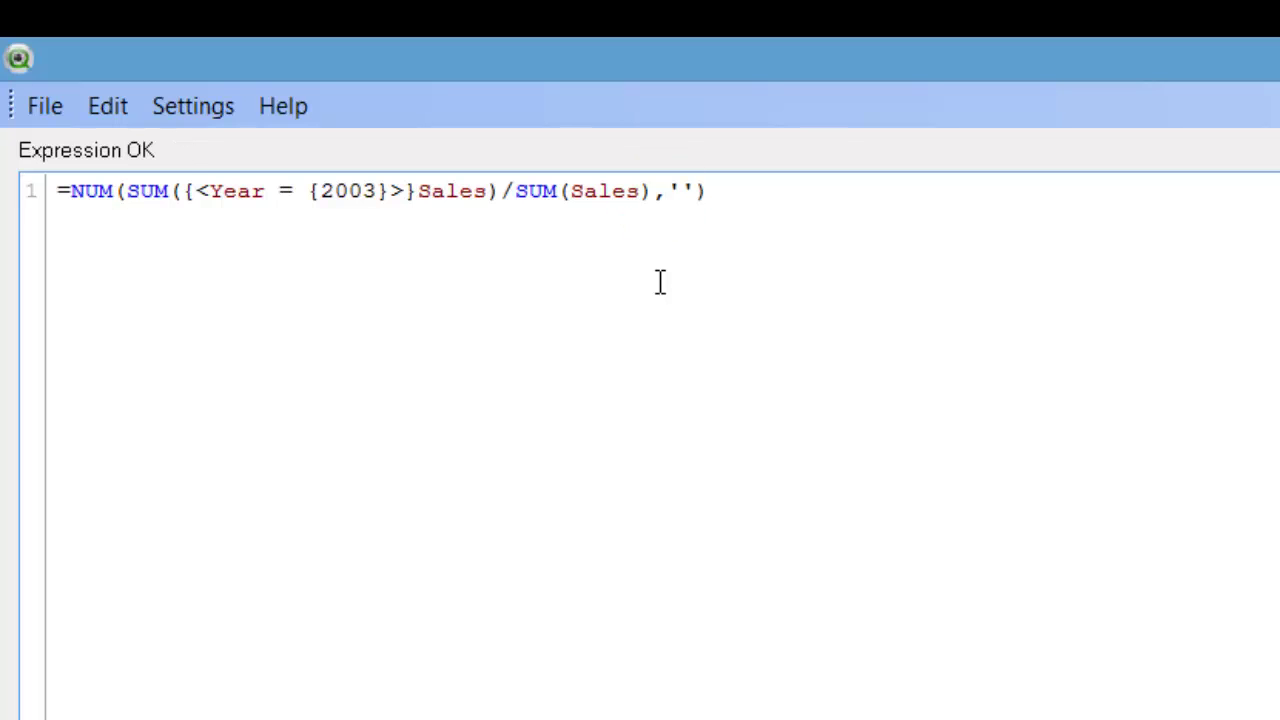
type("0.")
type("00%")
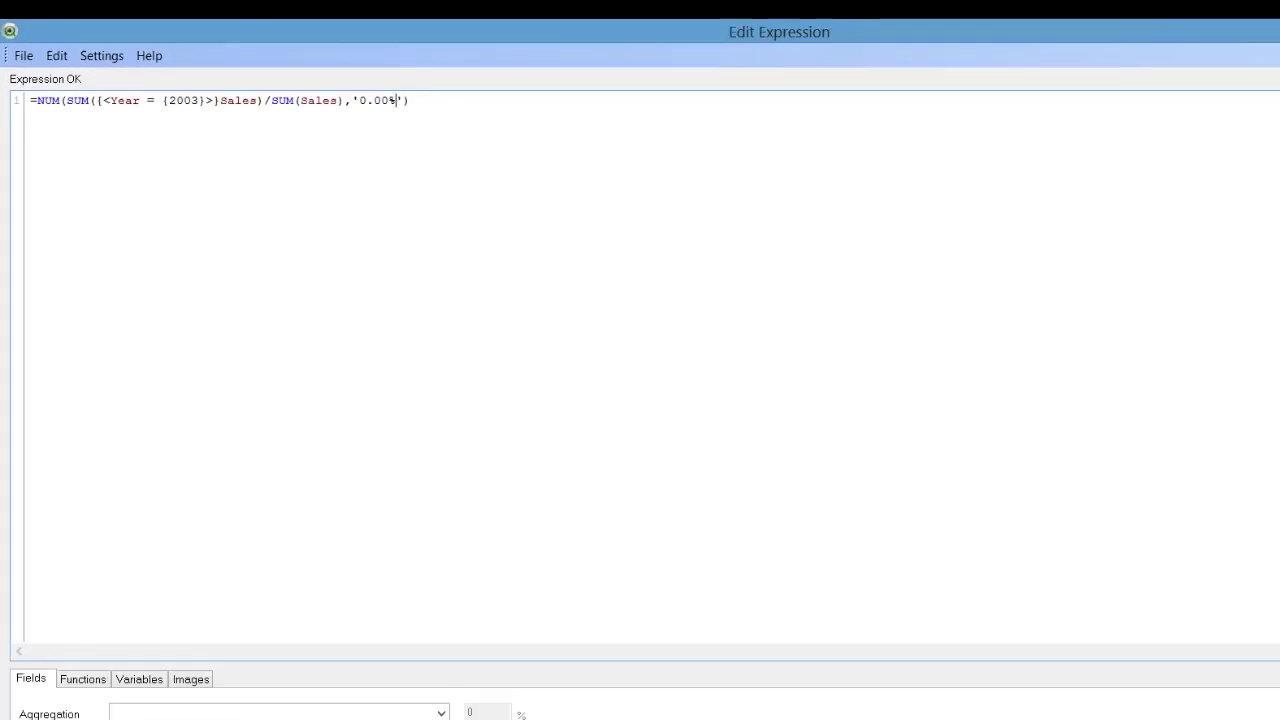
left_click(1108, 688)
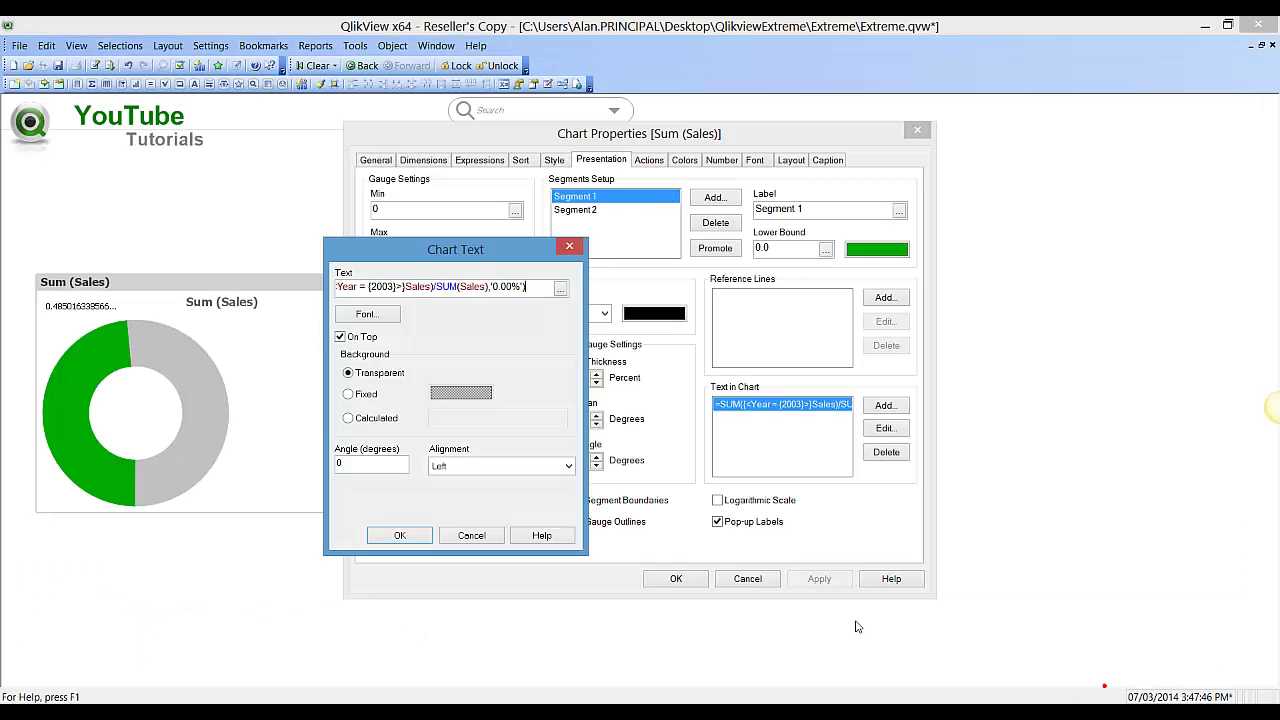
left_click(398, 537)
left_click(815, 581)
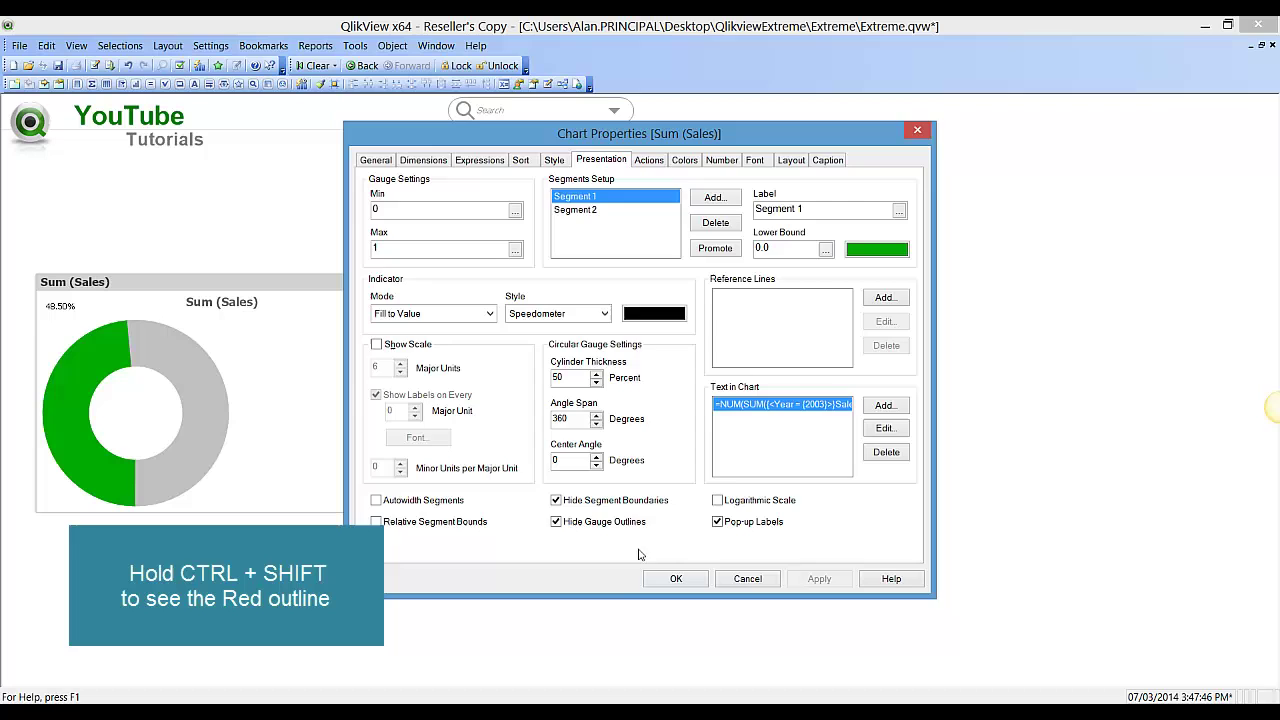
- Close properties and Ctrl+Shift-drag the 48.50% label into the donut's centre
left_click(672, 580)
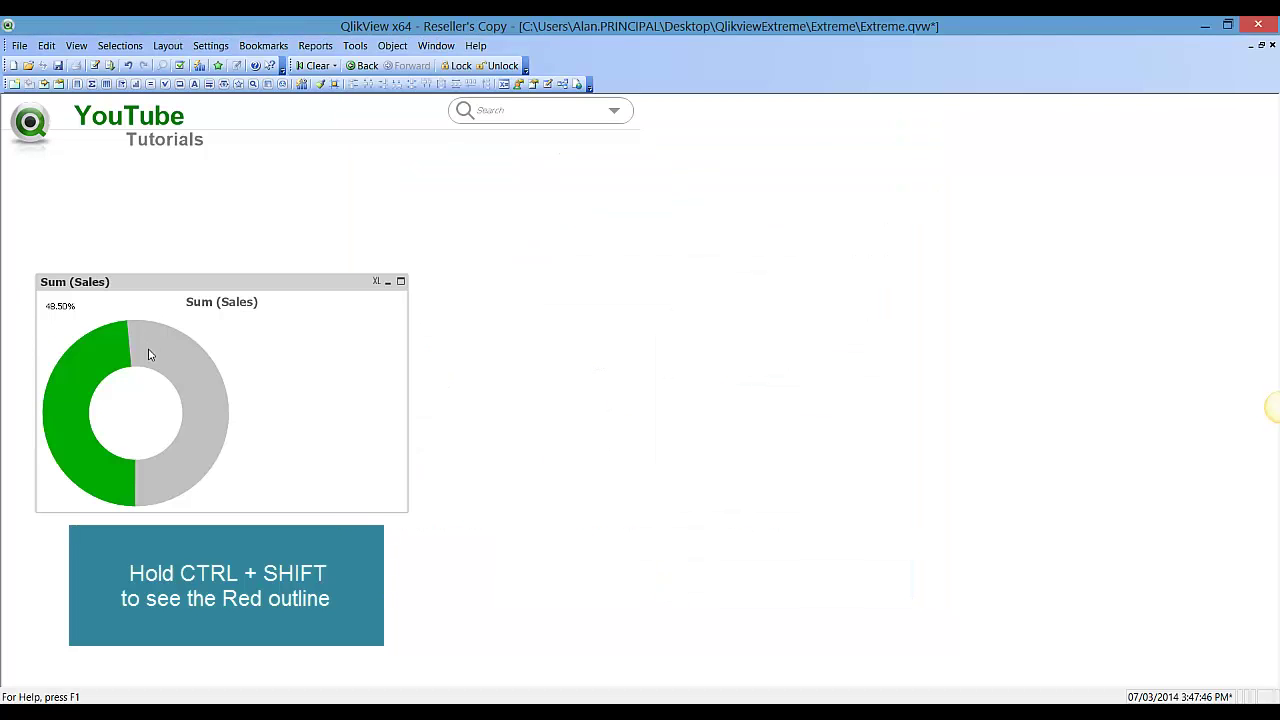
key("ctrl+shift")
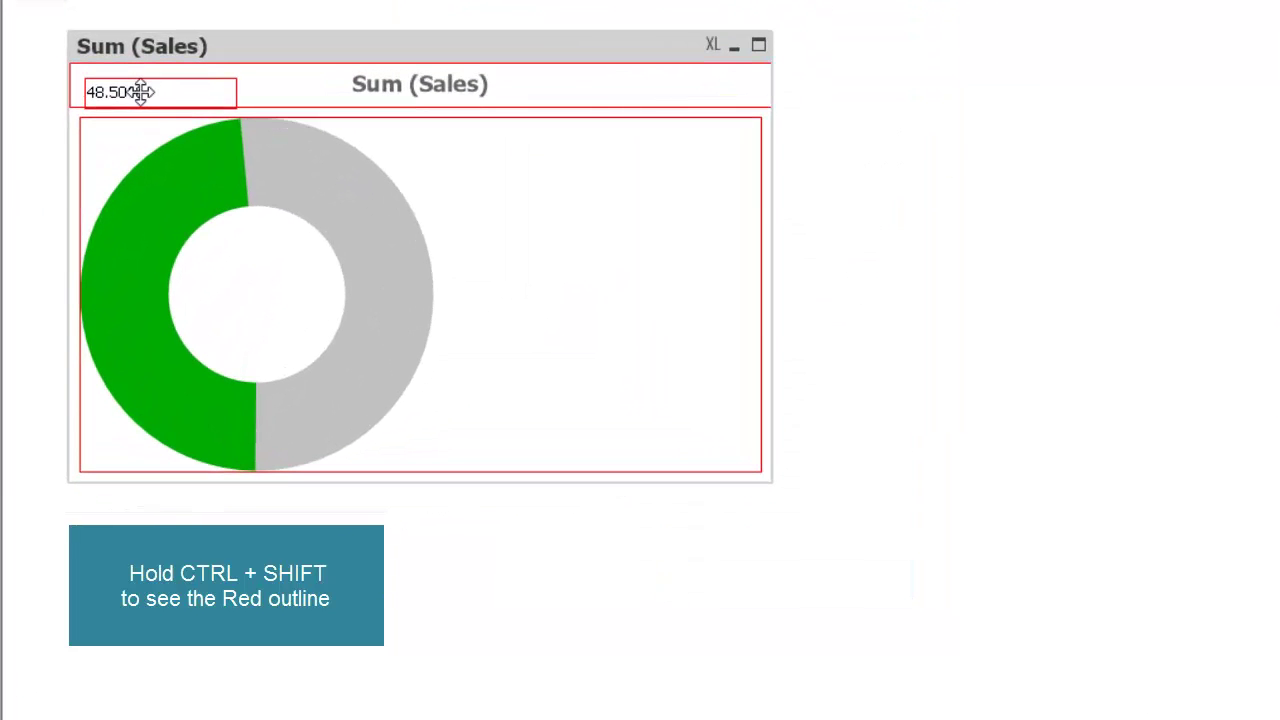
left_click_drag(140, 92, 247, 289)
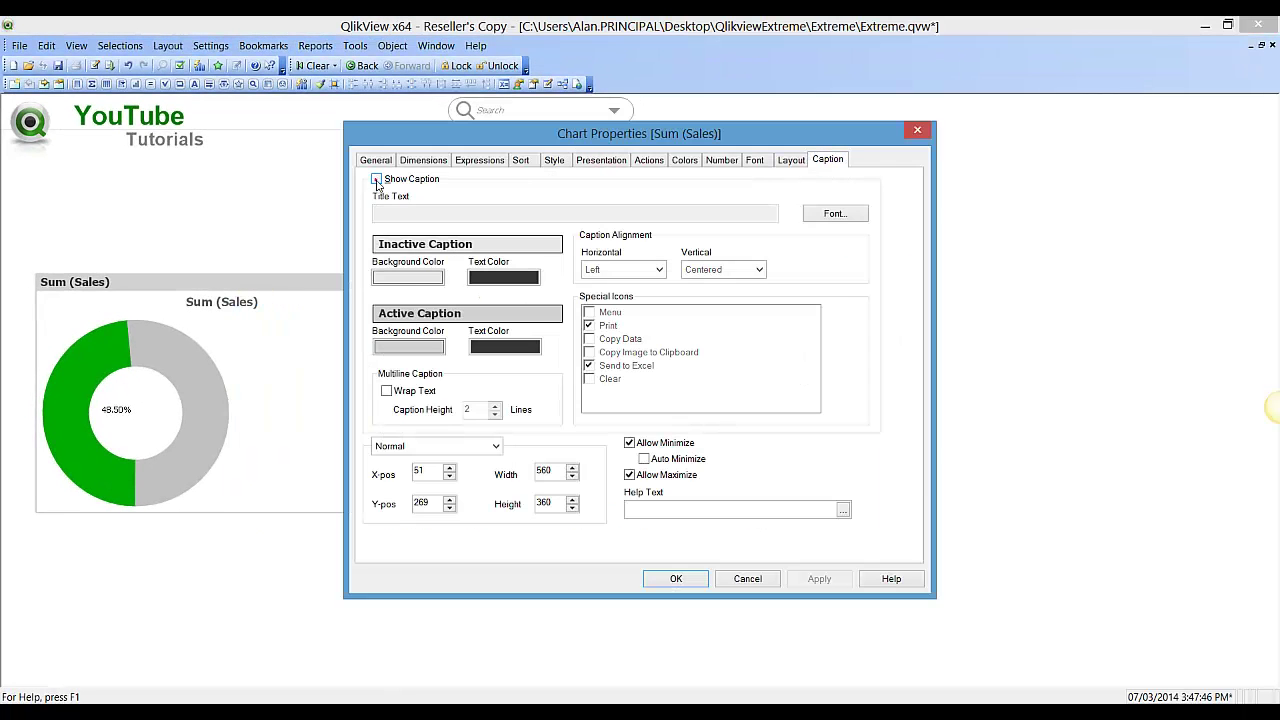
- Turn off the donut's Show Caption and Show Title in Chart options and apply
left_click(376, 160)
left_click(369, 218)
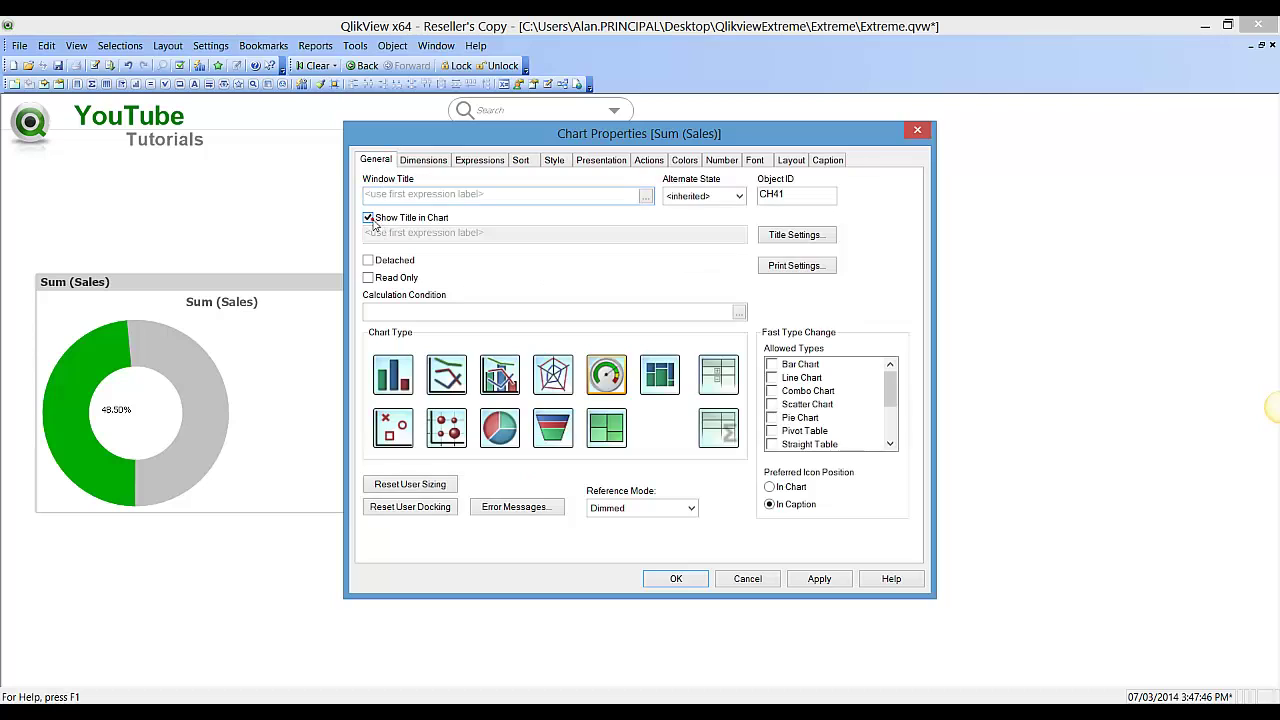
left_click(817, 579)
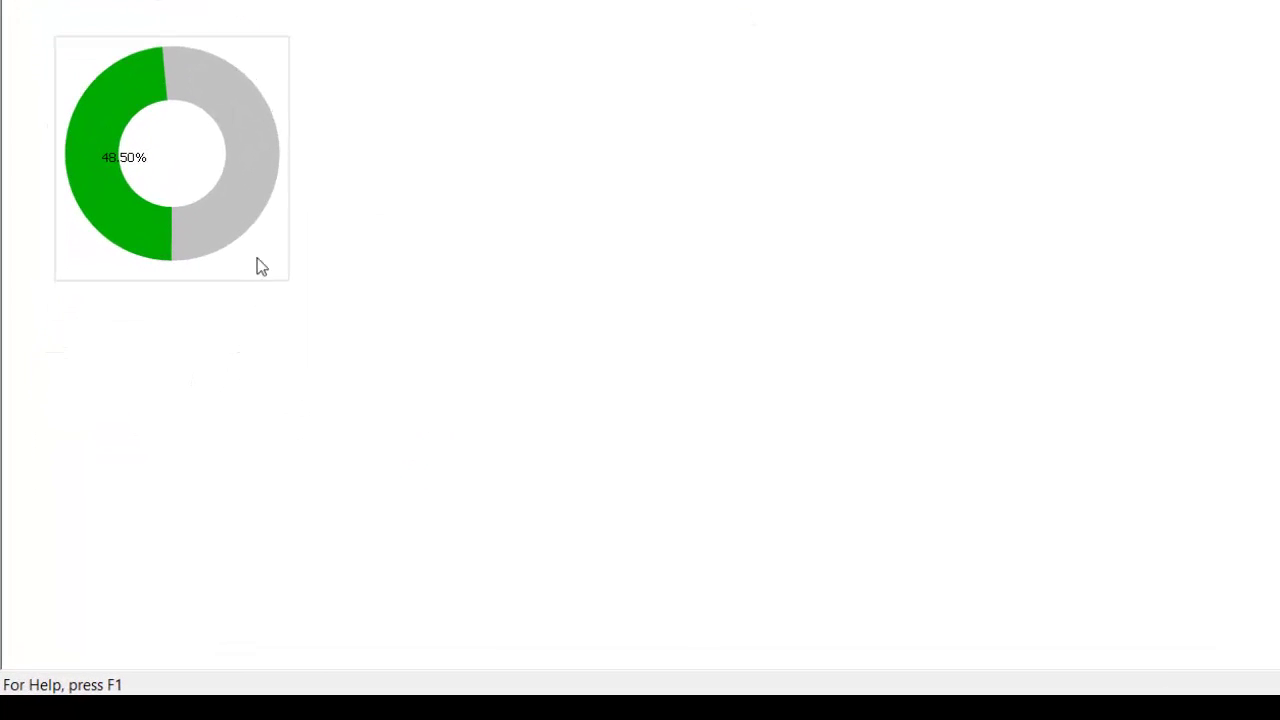
- Move the 48.50% label into the donut's hole and narrow its text box
key("ctrl+shift")
left_click_drag(122, 156, 162, 150)
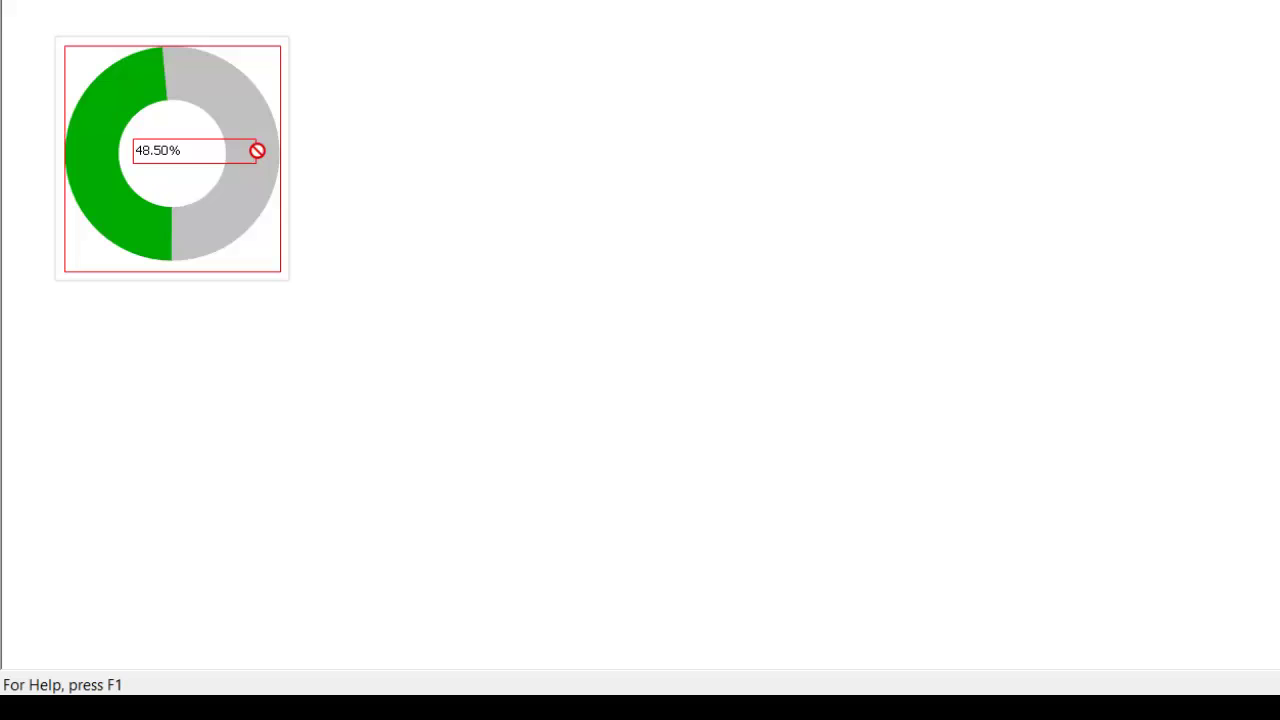
left_click_drag(252, 152, 171, 154)
left_click(250, 357)
left_click(168, 156)
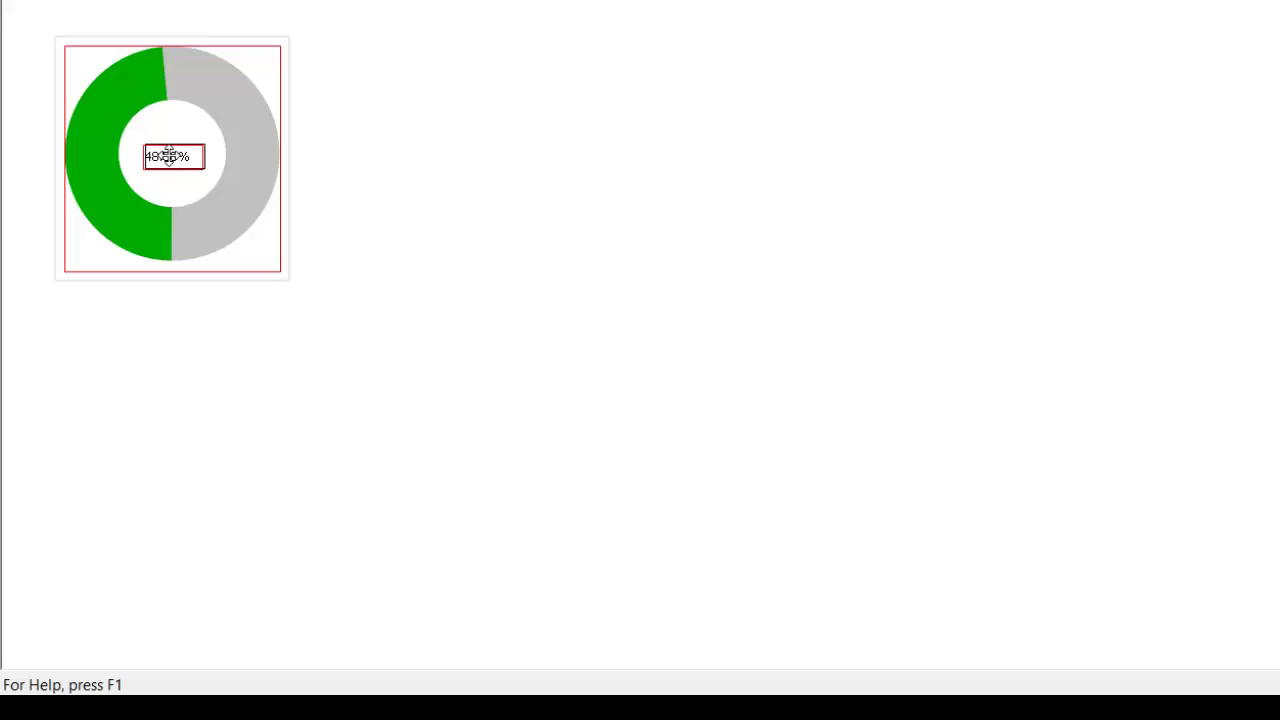
left_click(229, 270)
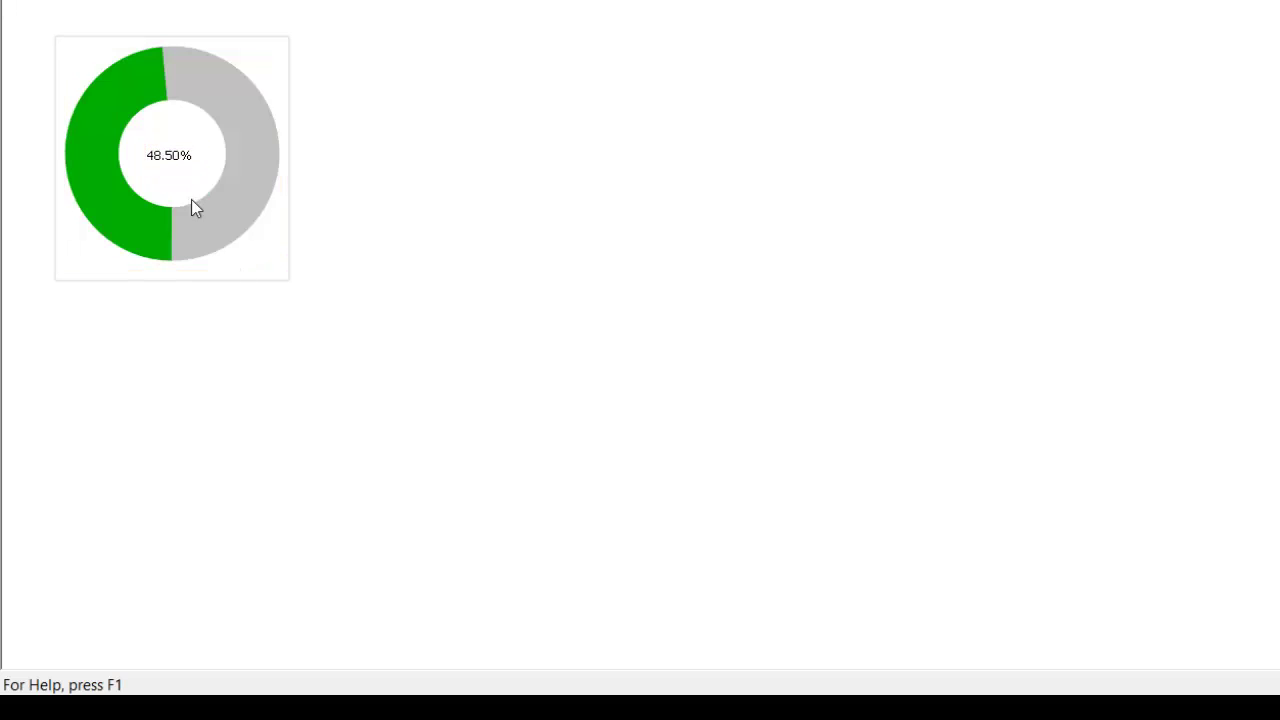
- Open the donut's Presentation properties and edit the Text in Chart entry
right_click(177, 162)
left_click(185, 170)
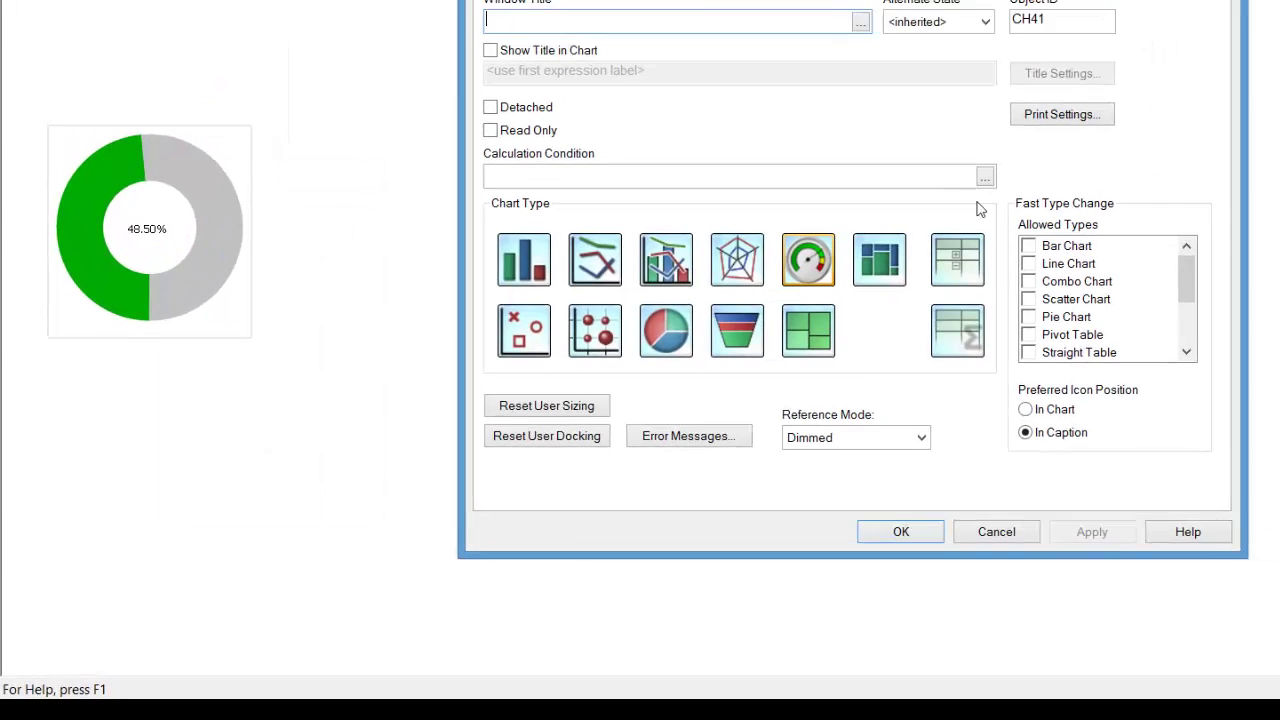
left_click(744, 47)
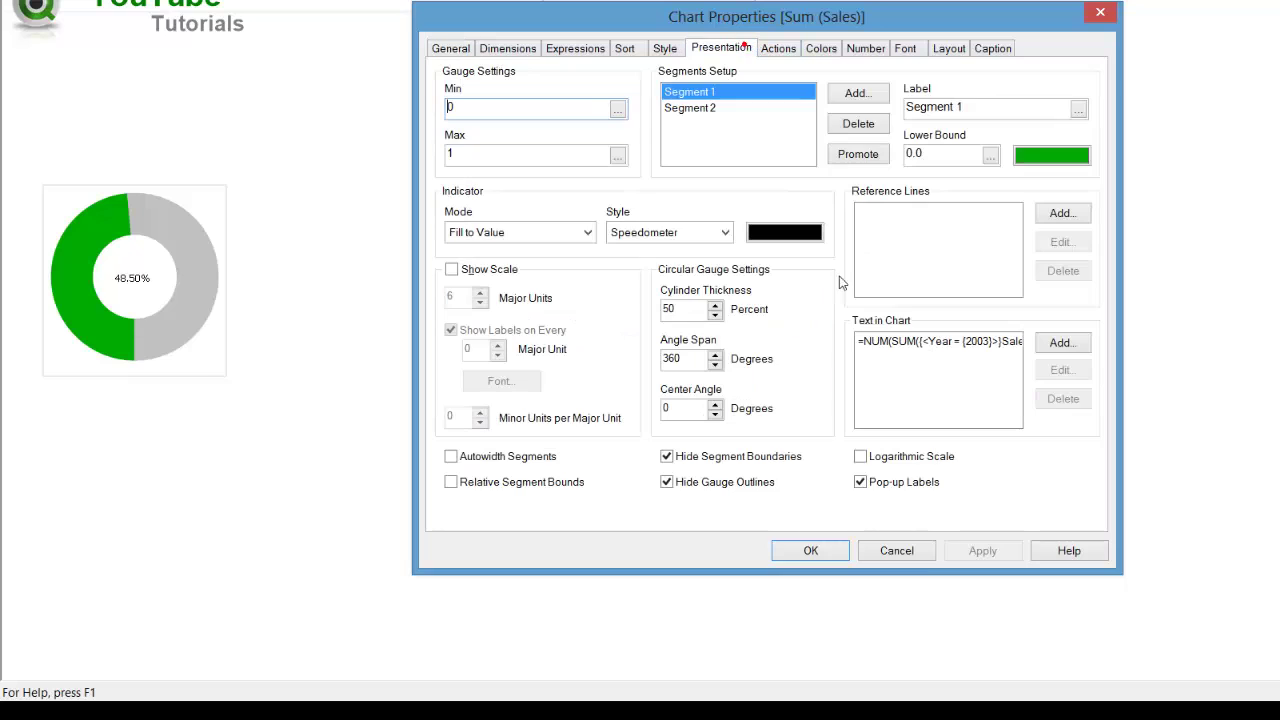
left_click(1012, 343)
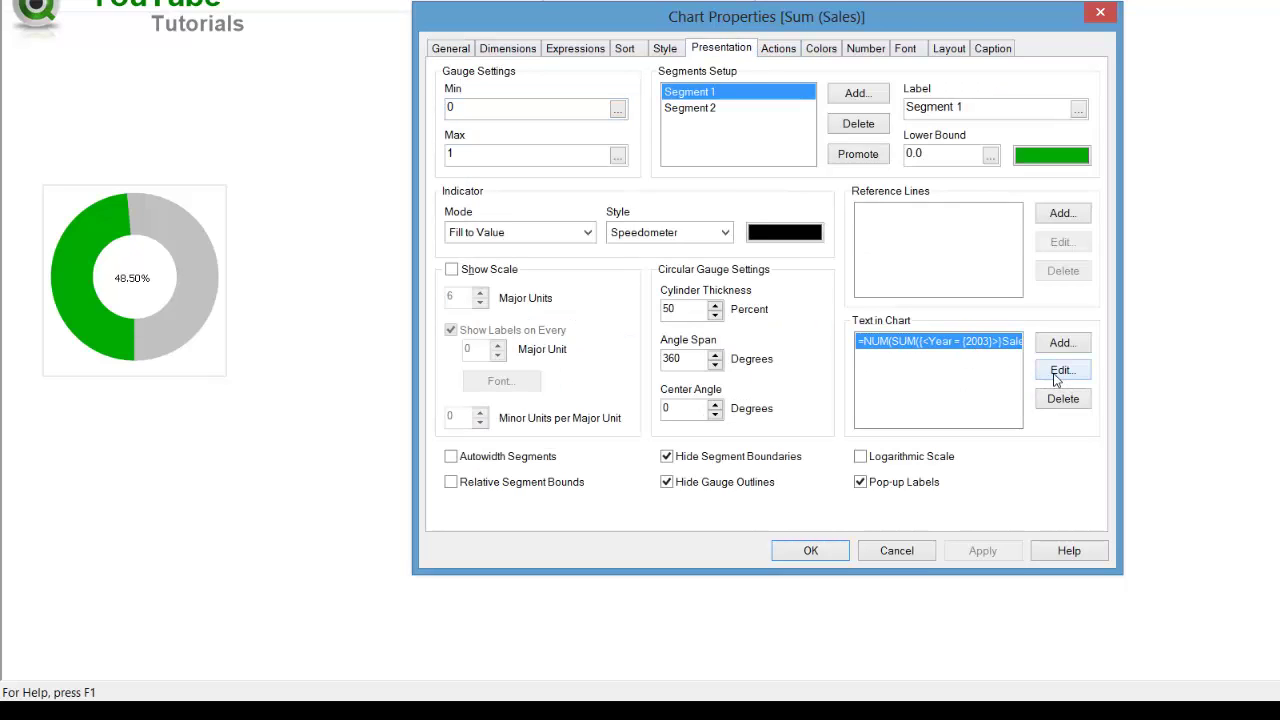
left_click(1060, 371)
- Set the percentage label font to bold, size 10, and apply it
left_click(450, 236)
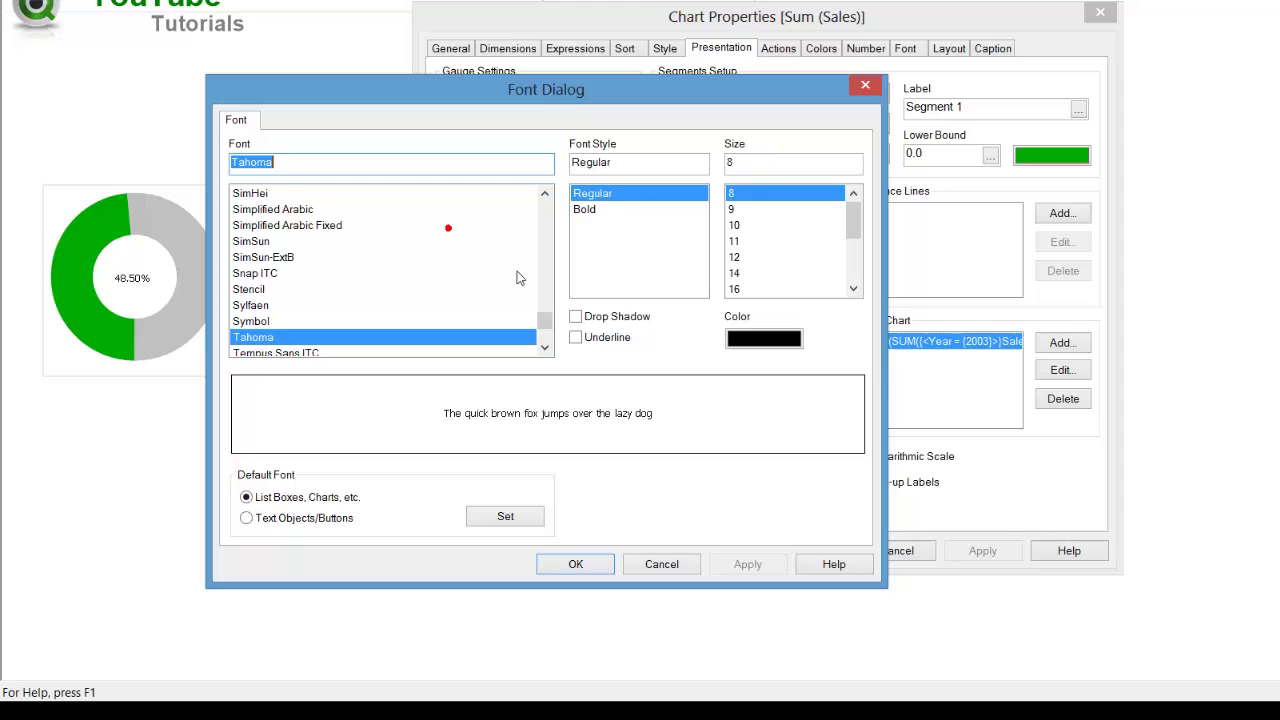
left_click(588, 209)
left_click(734, 225)
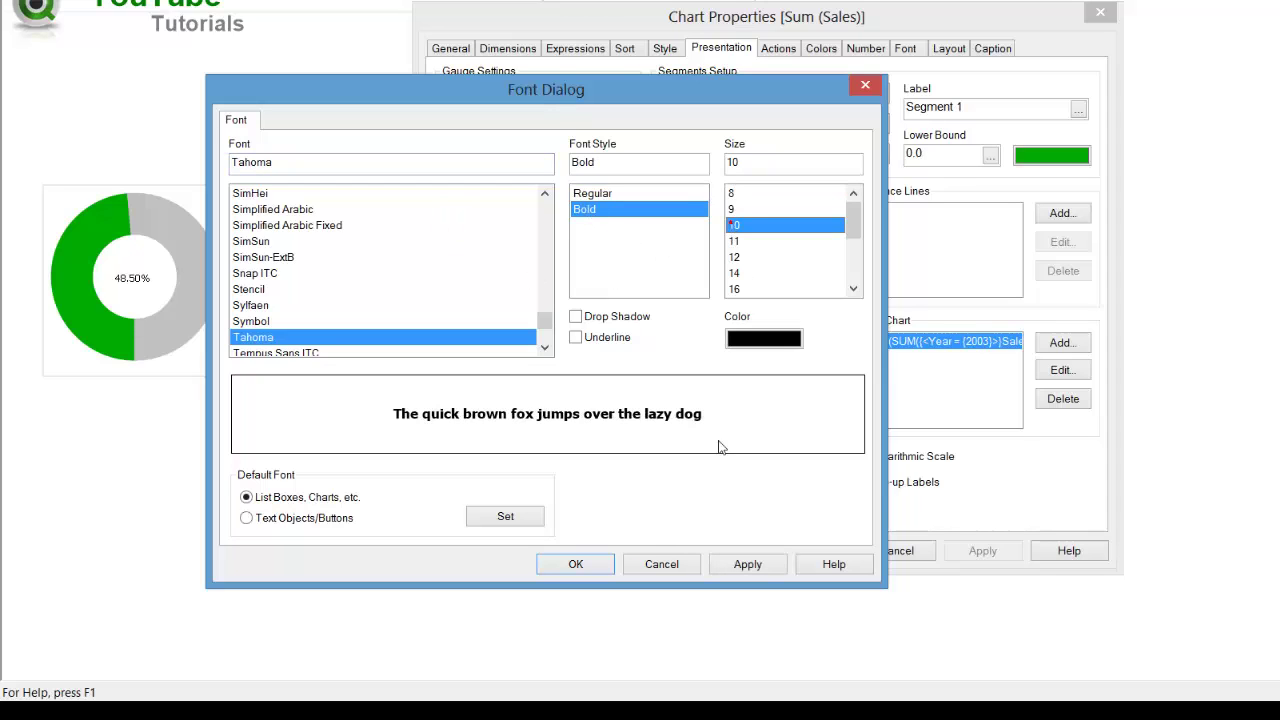
left_click(745, 565)
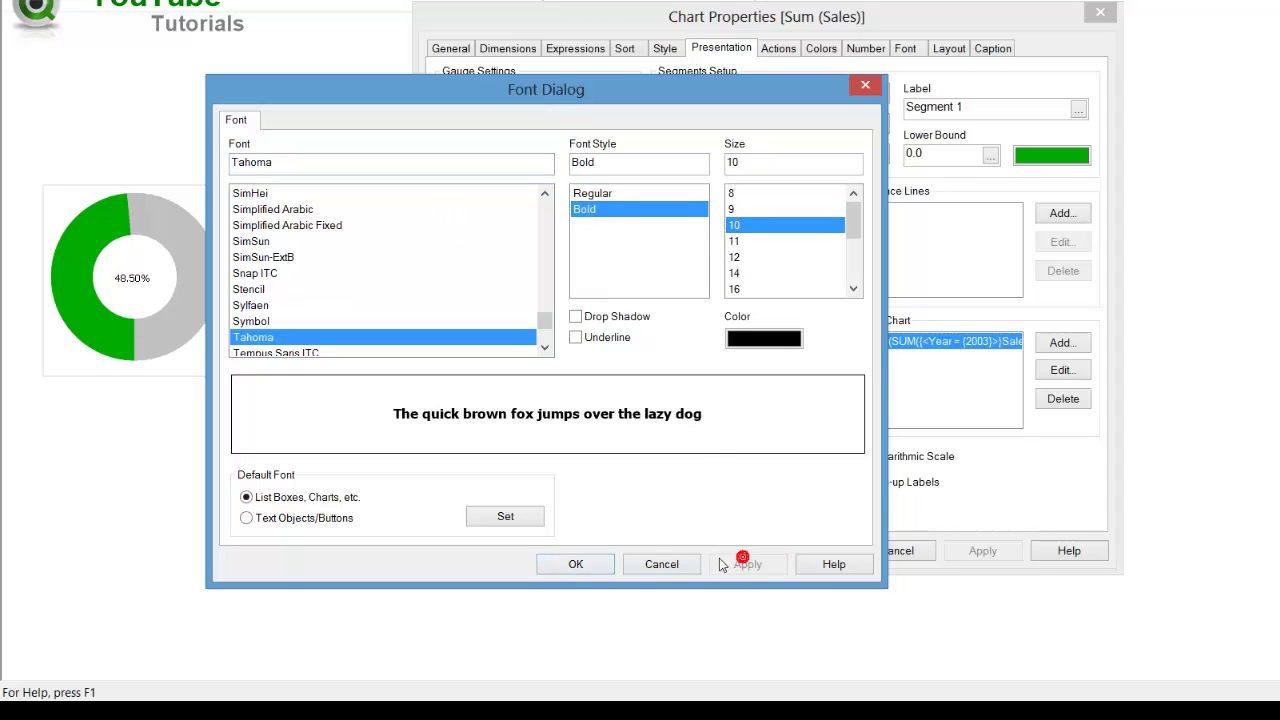
left_click(578, 565)
left_click(486, 501)
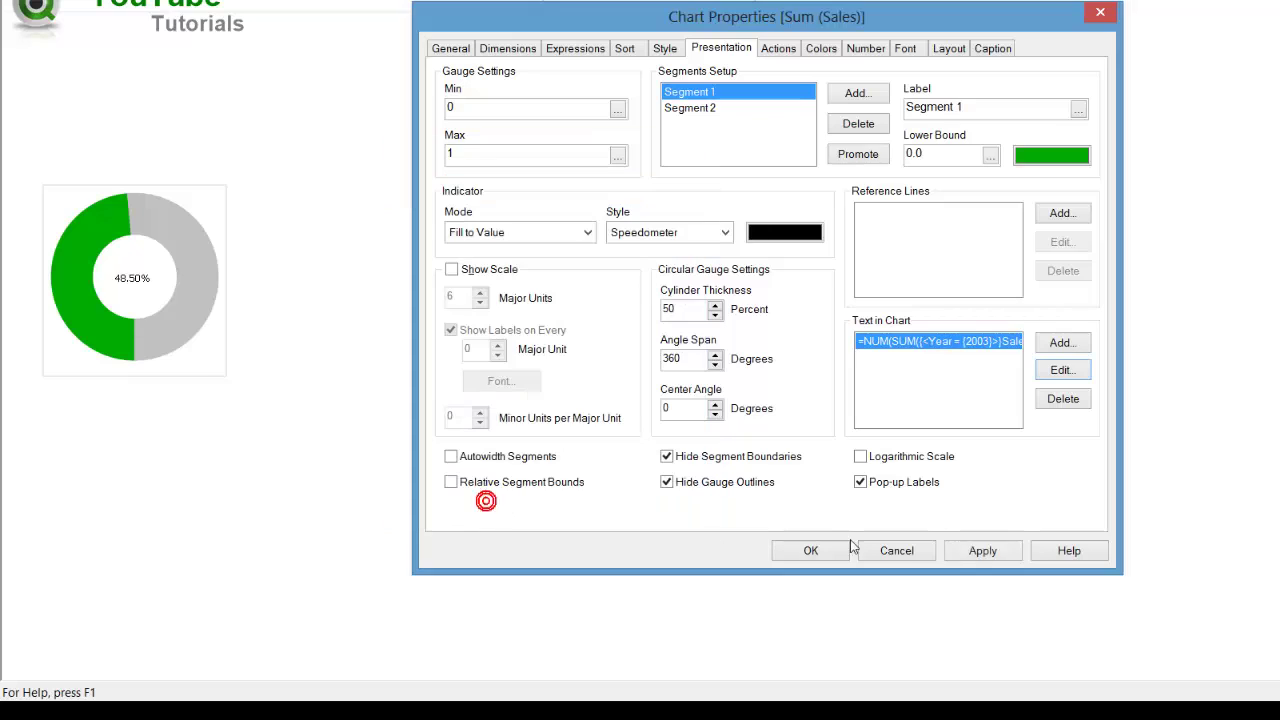
left_click(978, 550)
left_click(795, 552)
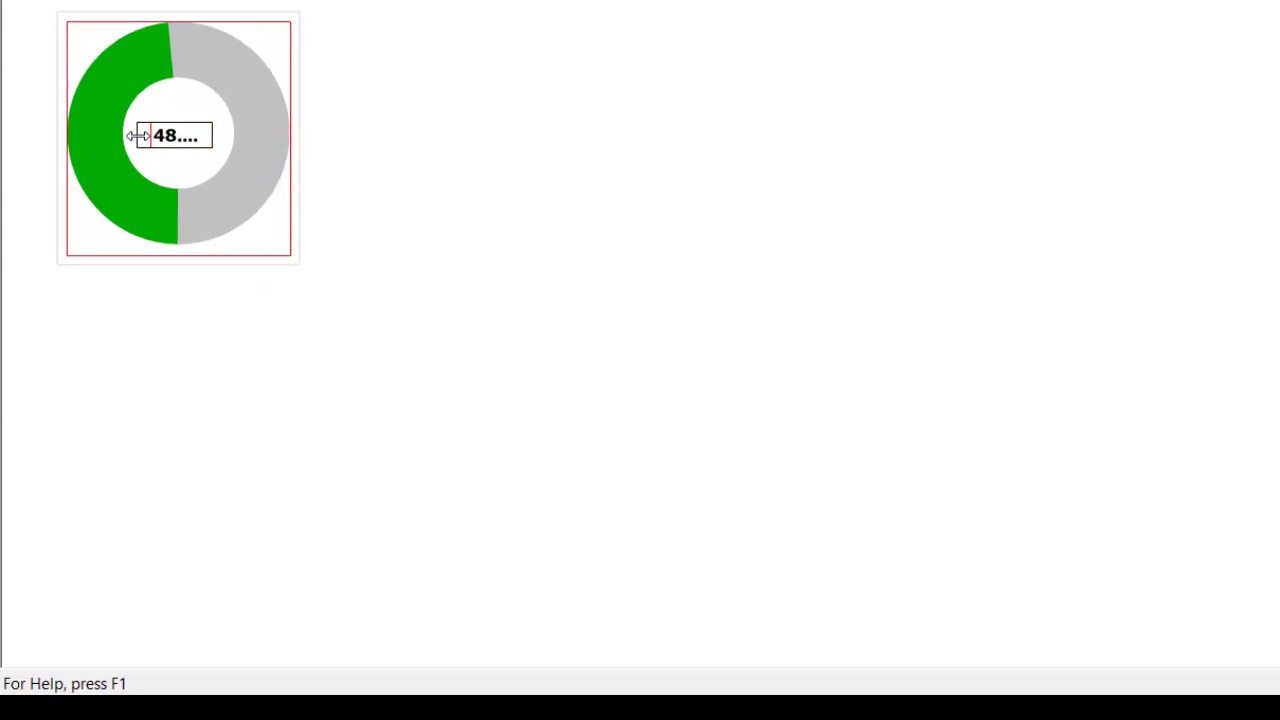
- Widen the centre label box so the full 48.50% is visible
left_click_drag(140, 135, 130, 135)
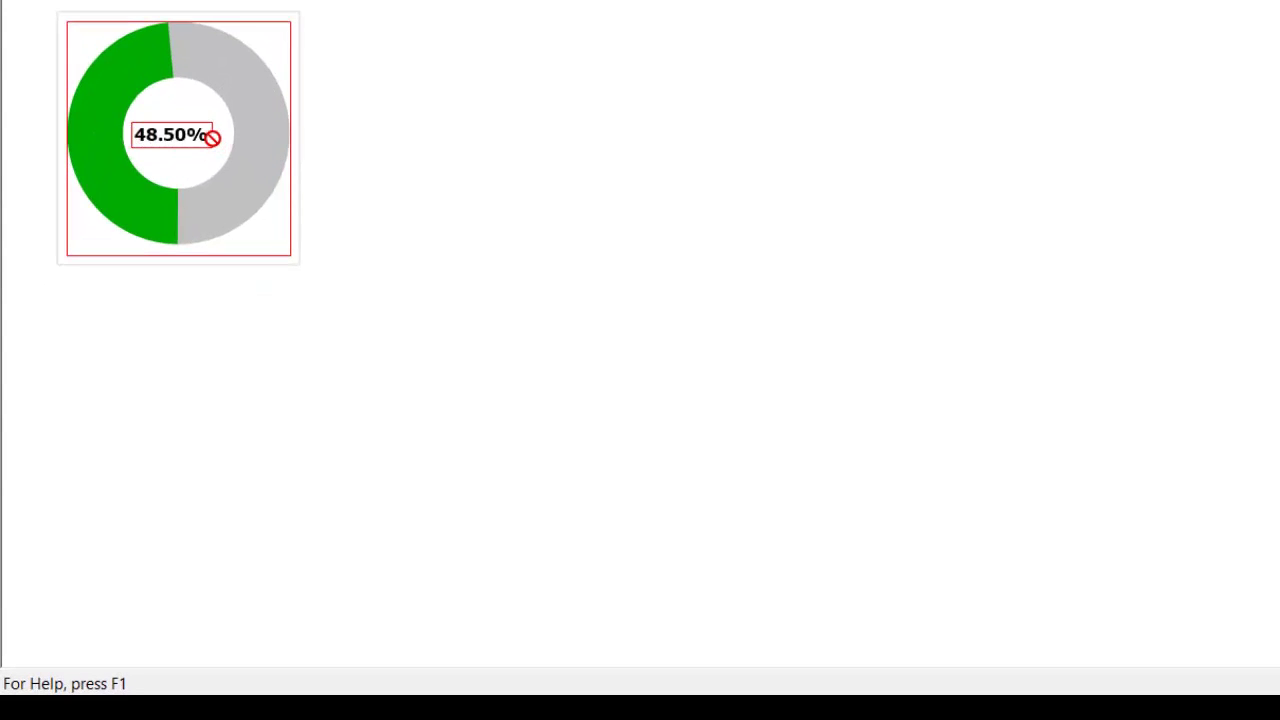
left_click(185, 133)
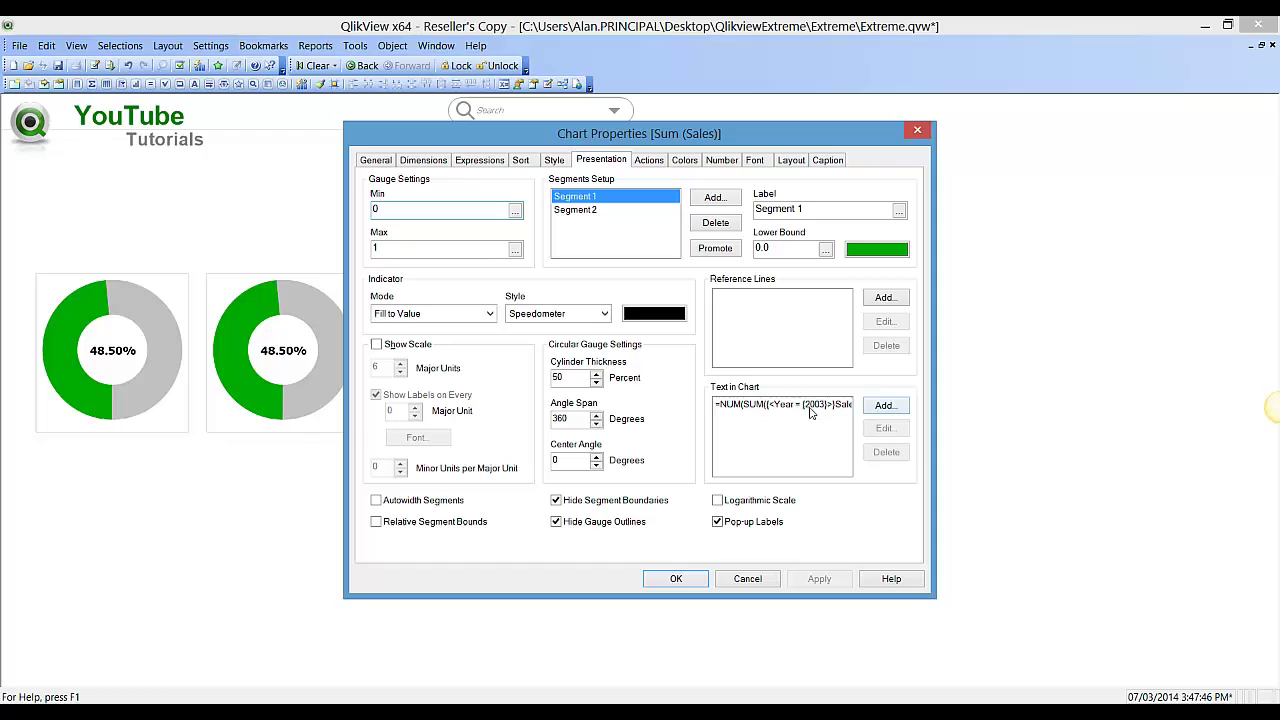
- Change the year in the second gauge's Text in Chart expression from 2003 to 2004
left_click(828, 405)
left_click(885, 428)
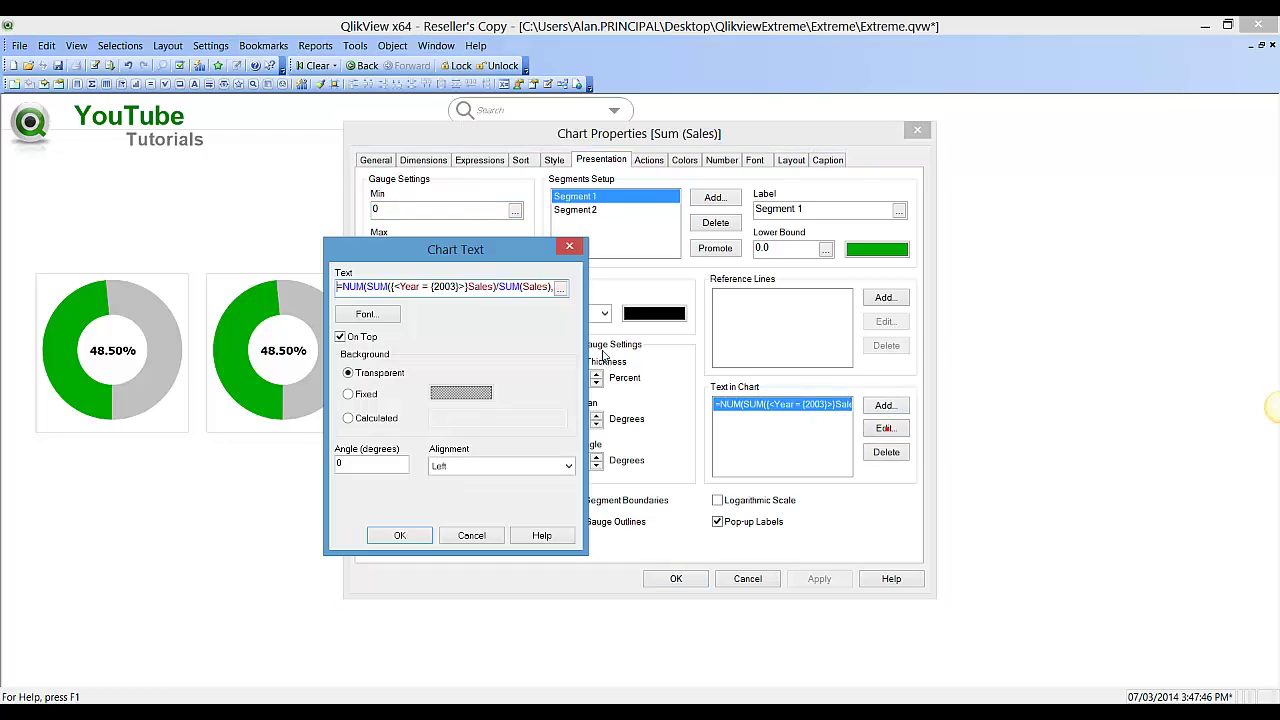
double_click(447, 287)
type("20")
type("04")
left_click(420, 540)
- Change Segment 2's Lower Bound year from 2003 to 2004 and apply, showing 38.37%
left_click(592, 209)
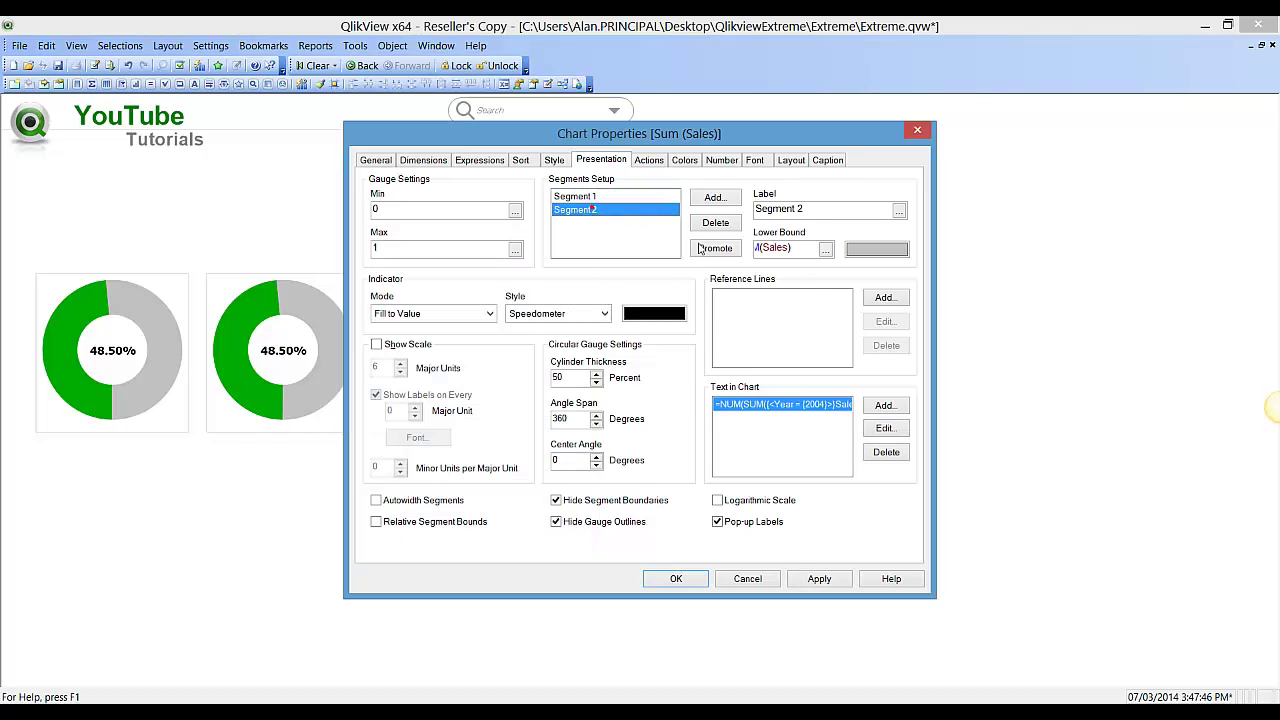
left_click(825, 249)
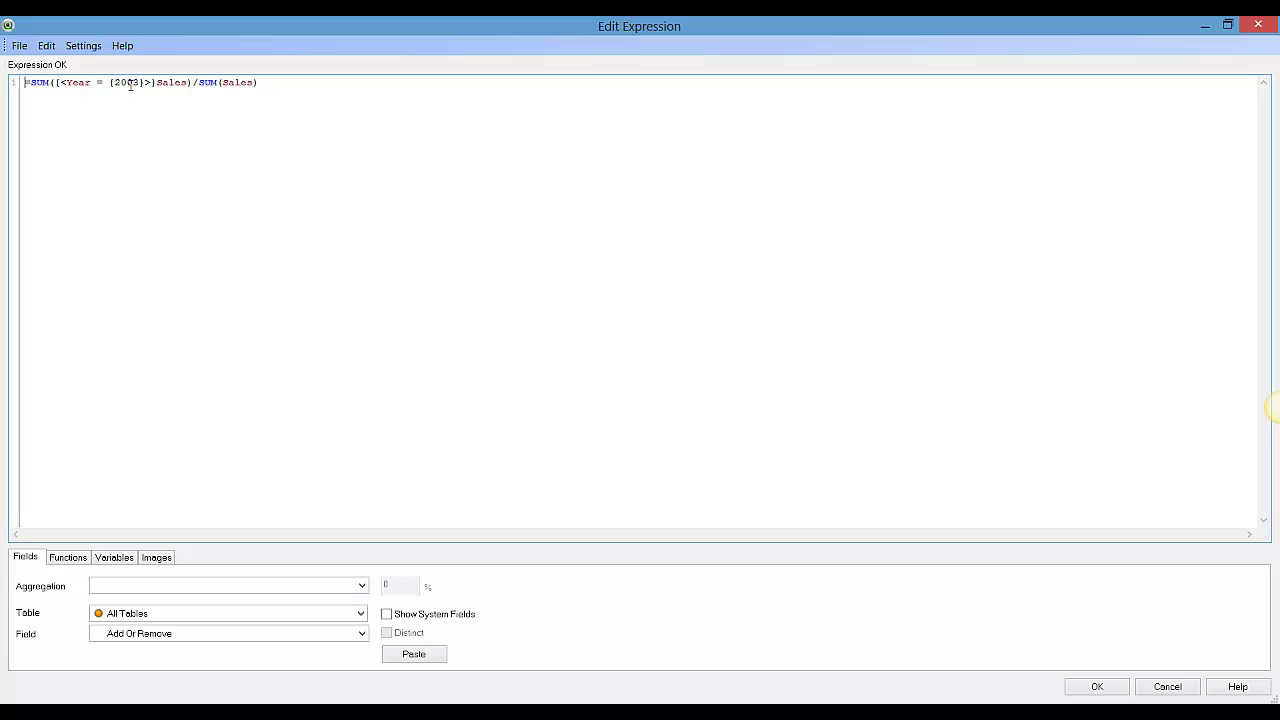
double_click(124, 83)
type("2004")
left_click(1096, 688)
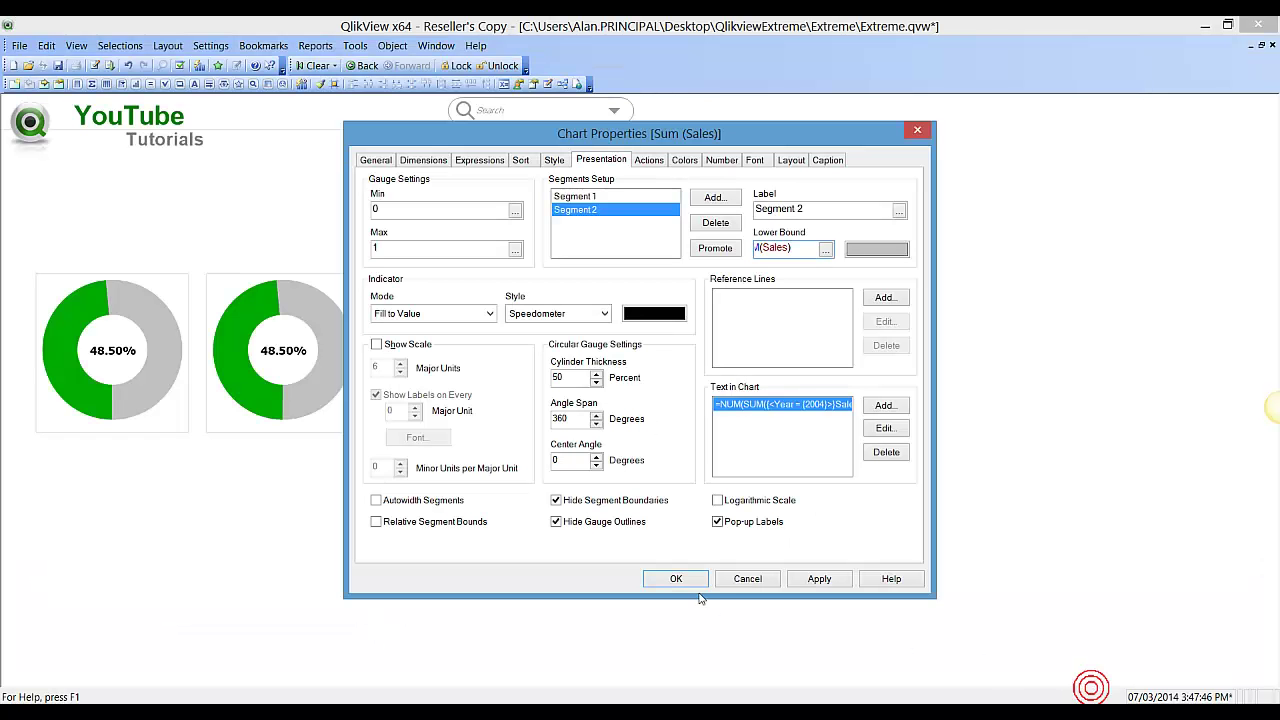
left_click(819, 579)
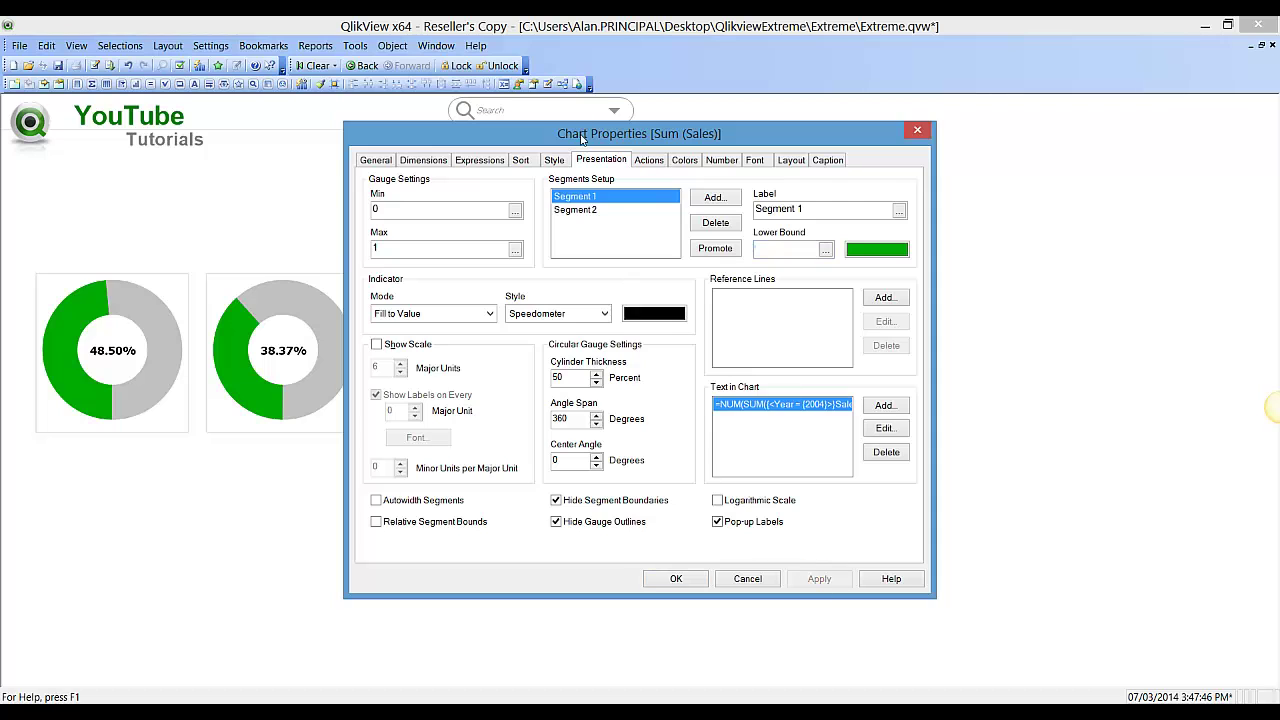
- Open the third gauge's properties and change its Text in Chart year to 2005
left_click_drag(582, 139, 834, 121)
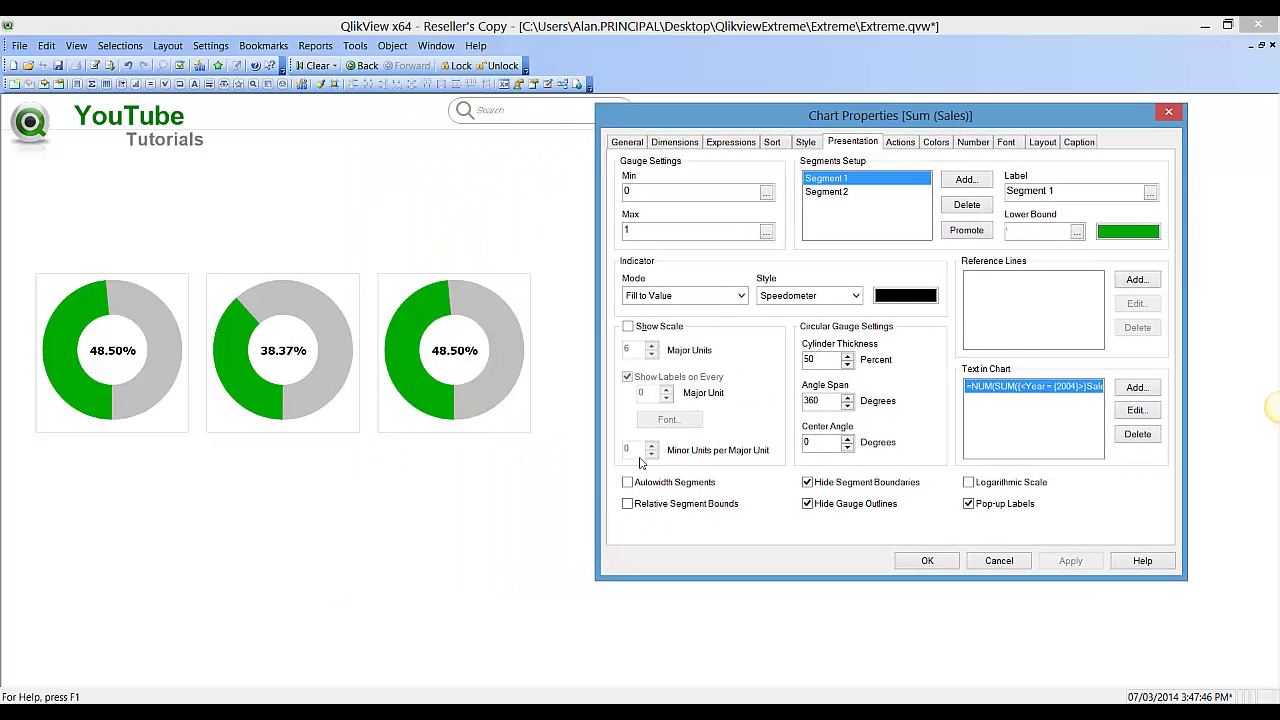
left_click(927, 561)
right_click(440, 350)
left_click(473, 358)
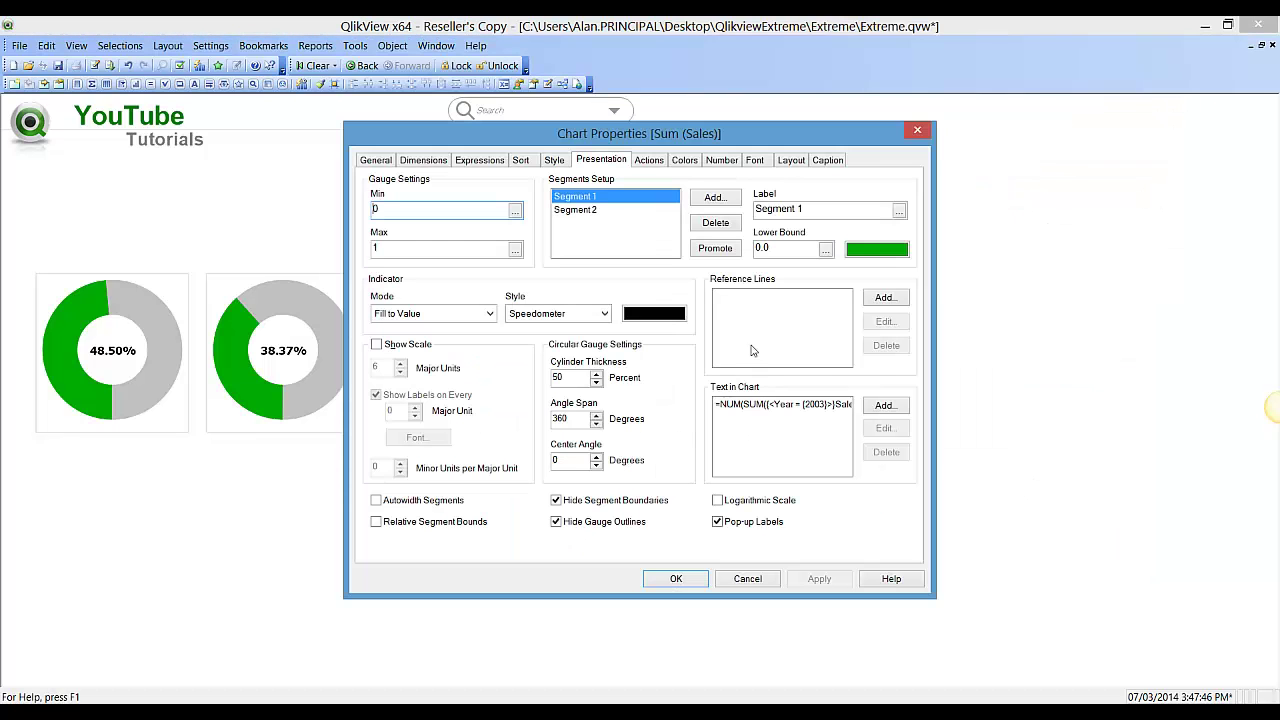
left_click(780, 405)
left_click(885, 428)
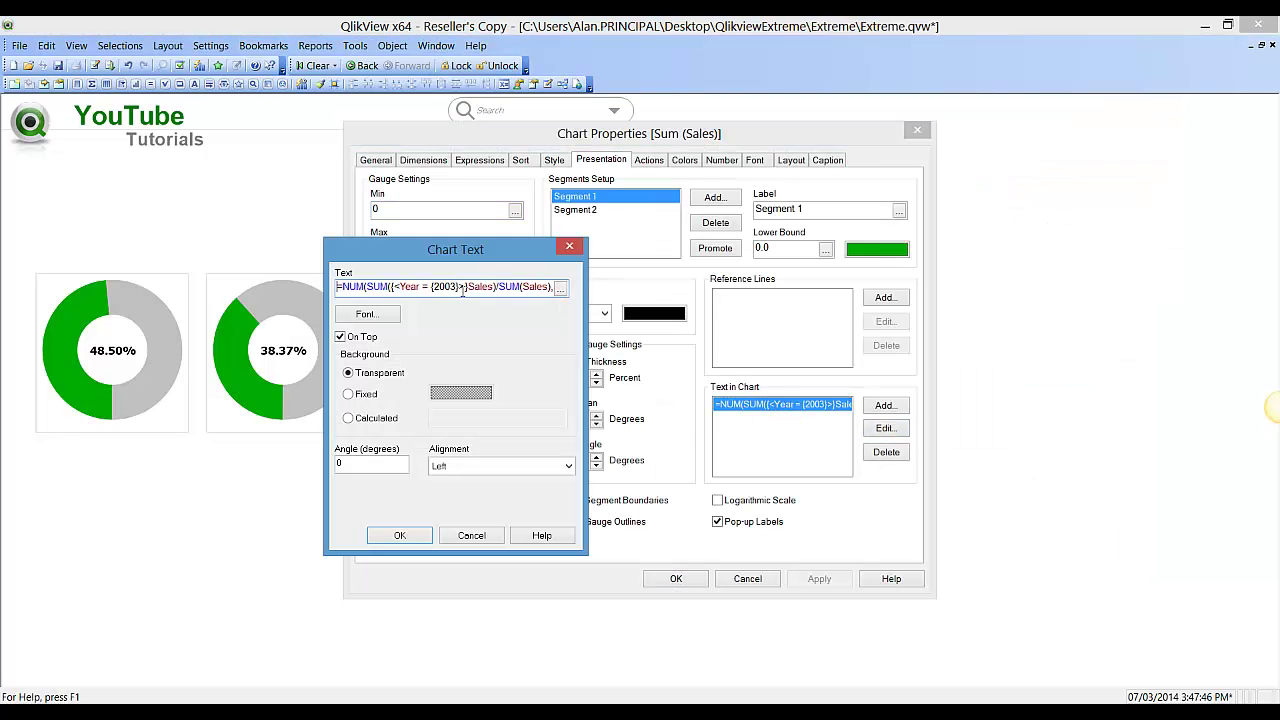
double_click(450, 287)
type("20")
type("05")
left_click(399, 535)
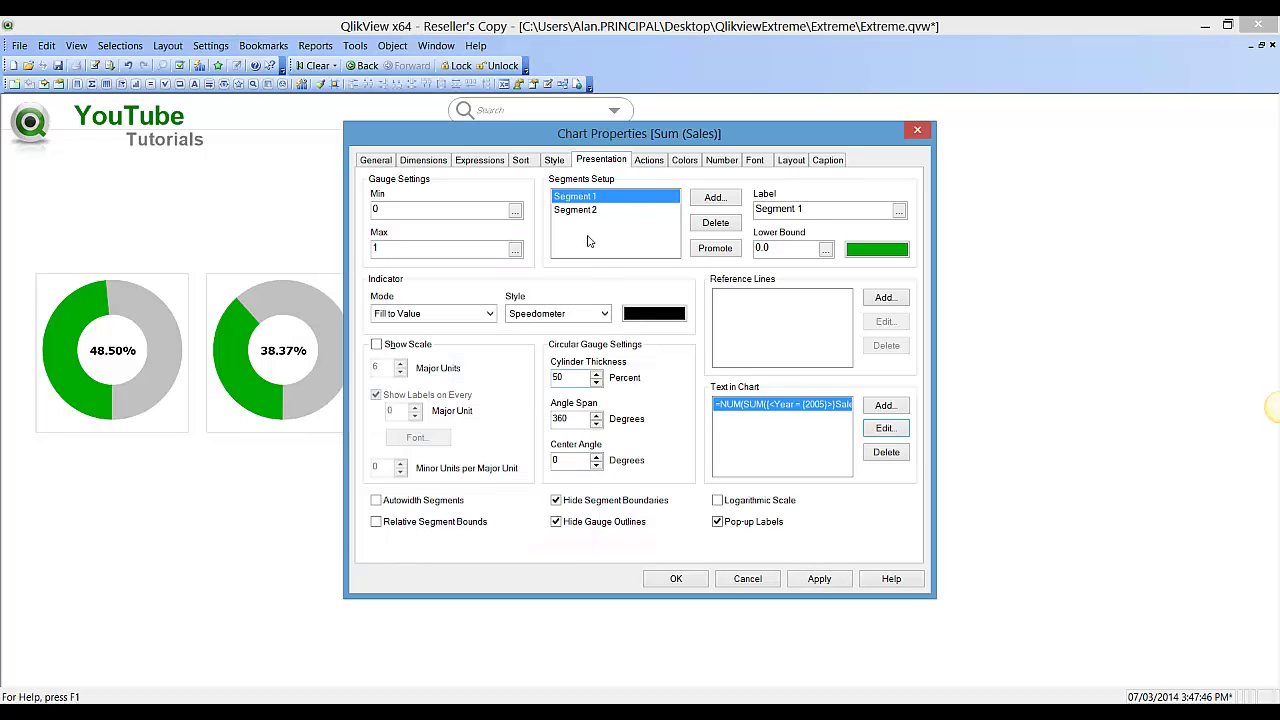
- Update the year in Segment 2's Lower Bound expression and close the properties, giving 13.13%
left_click(600, 209)
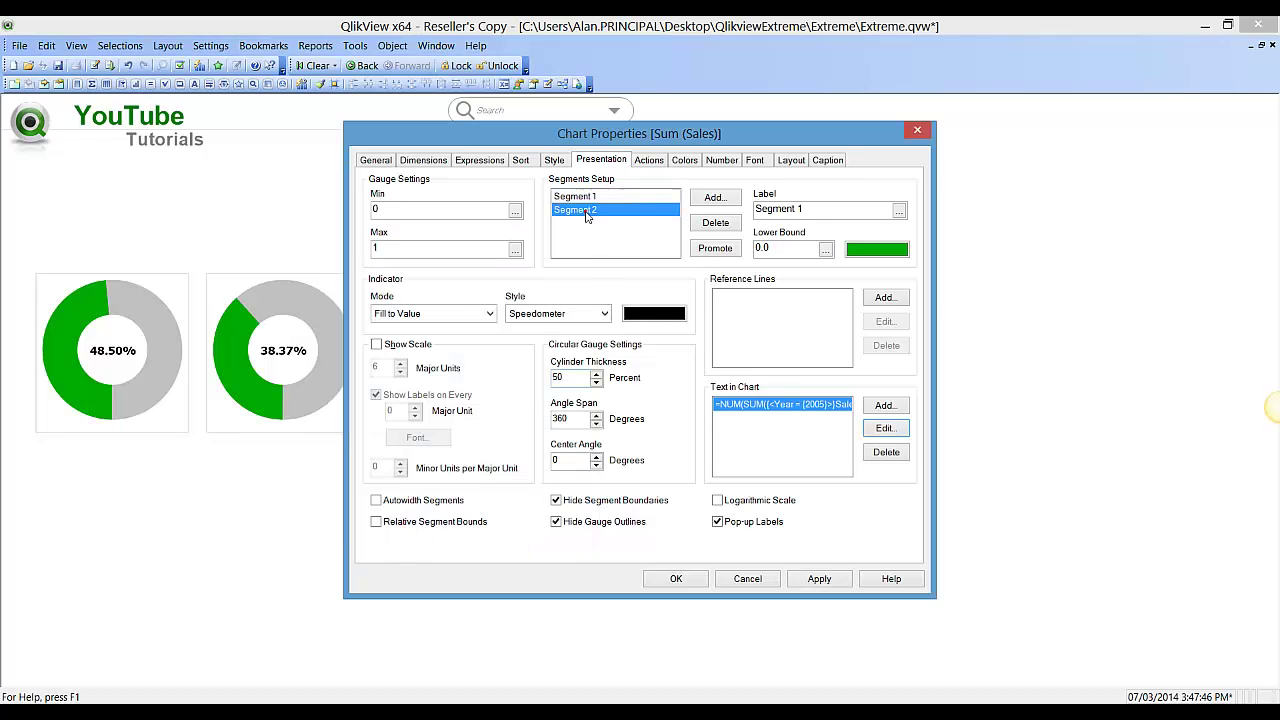
left_click(826, 250)
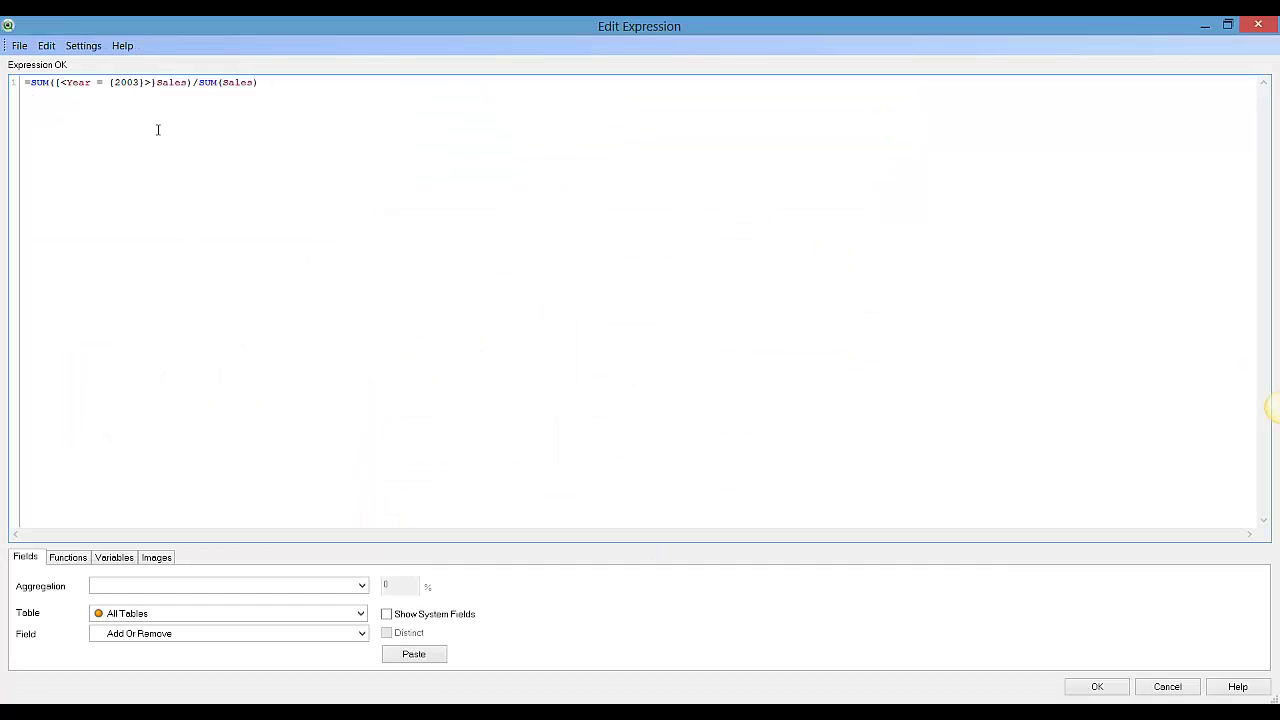
double_click(134, 83)
type("2004")
left_click(1100, 690)
left_click(652, 590)
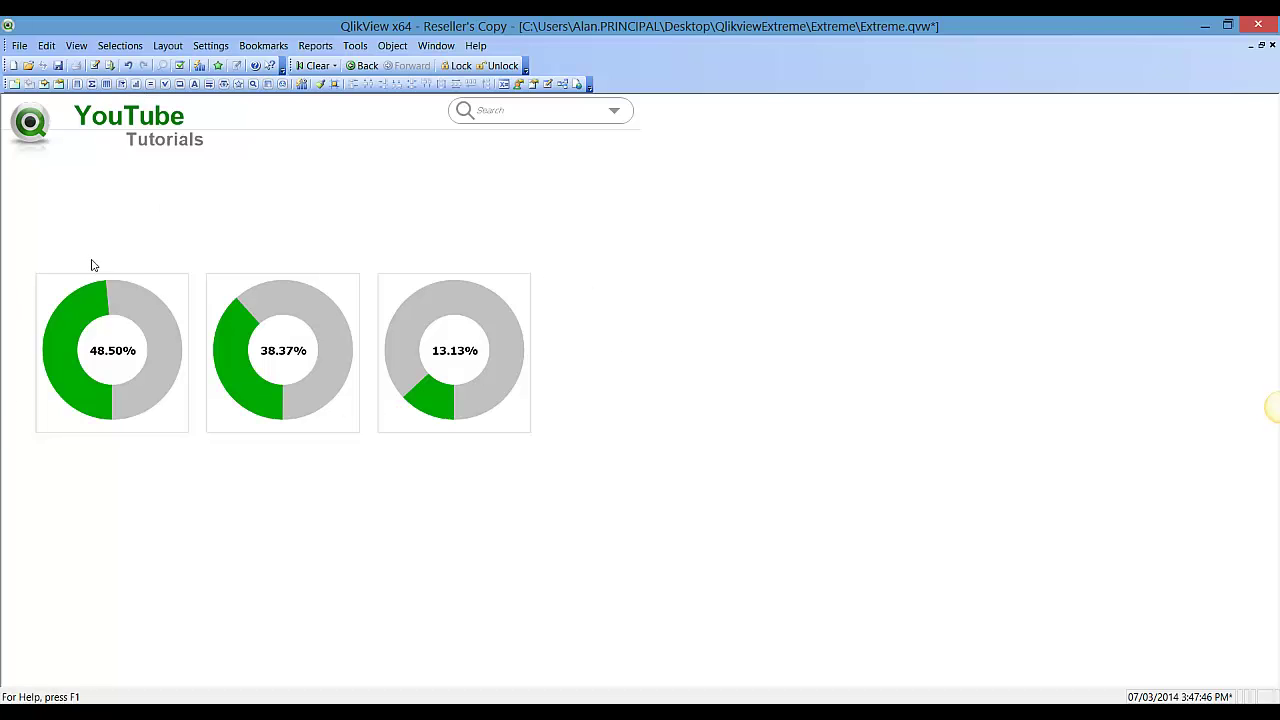
- Start a new Straight Table chart with Year as its dimension
left_click(136, 84)
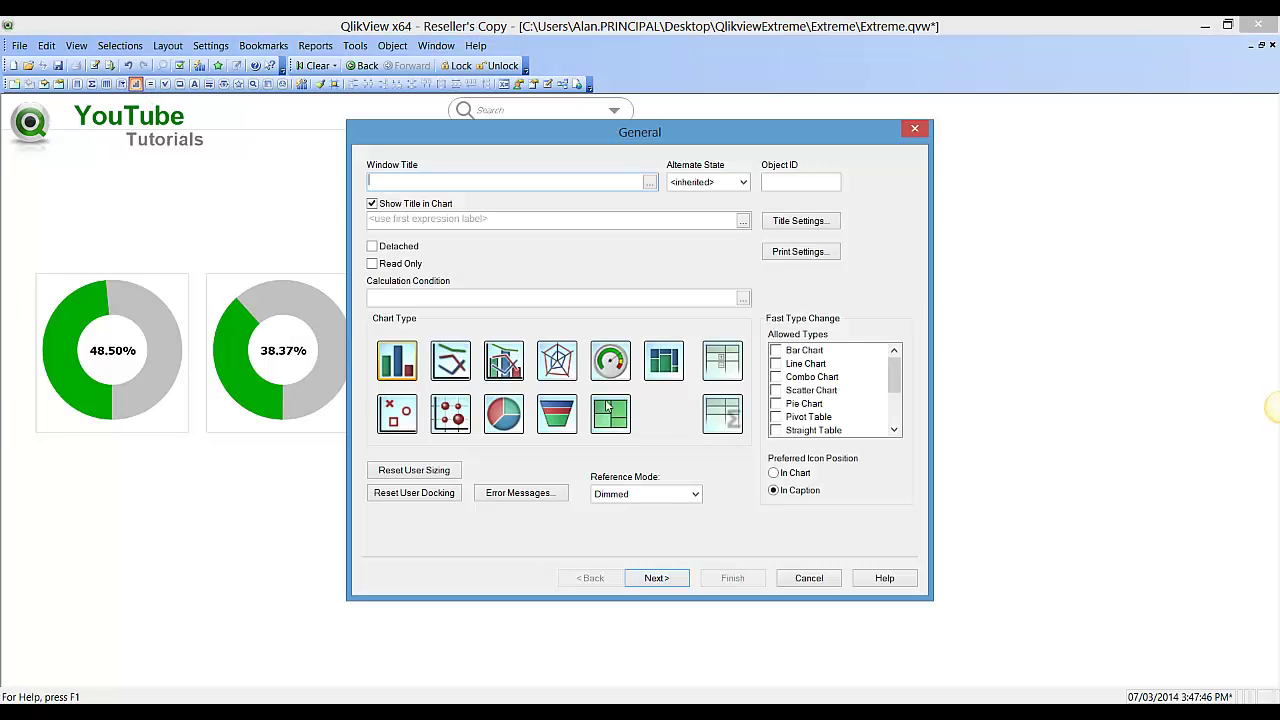
left_click(718, 418)
left_click(657, 578)
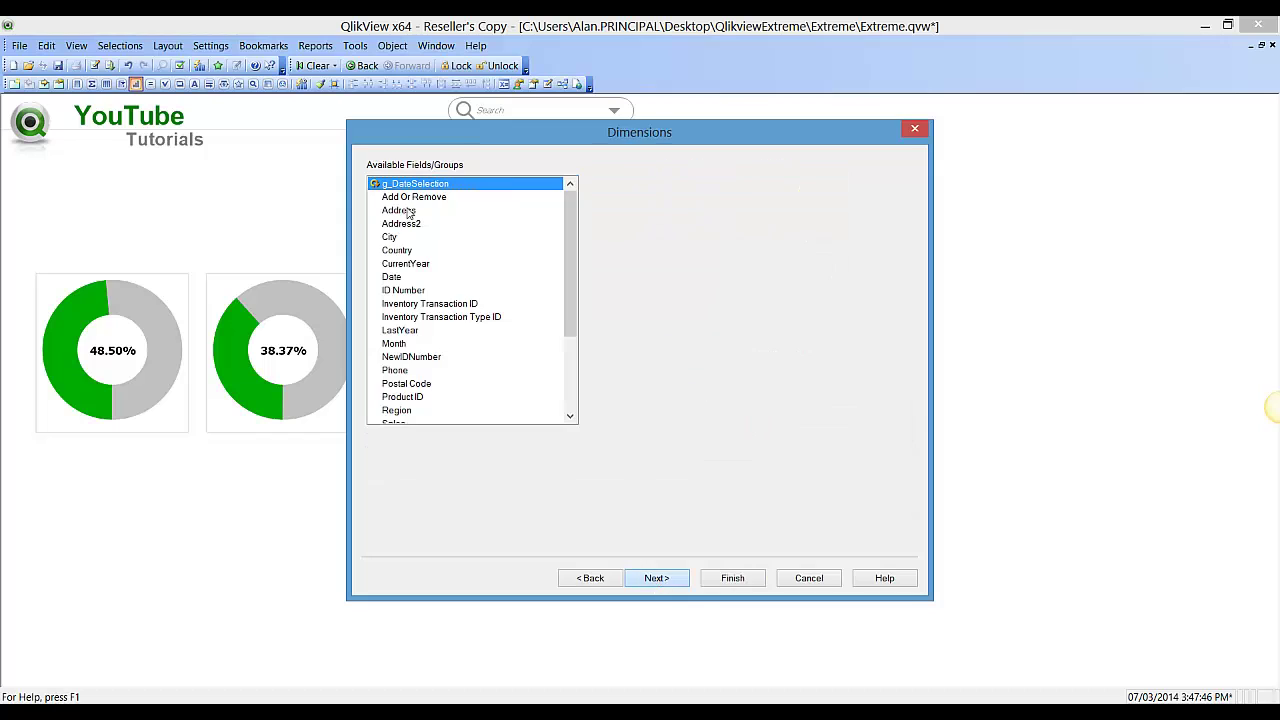
left_click(417, 316)
key("y")
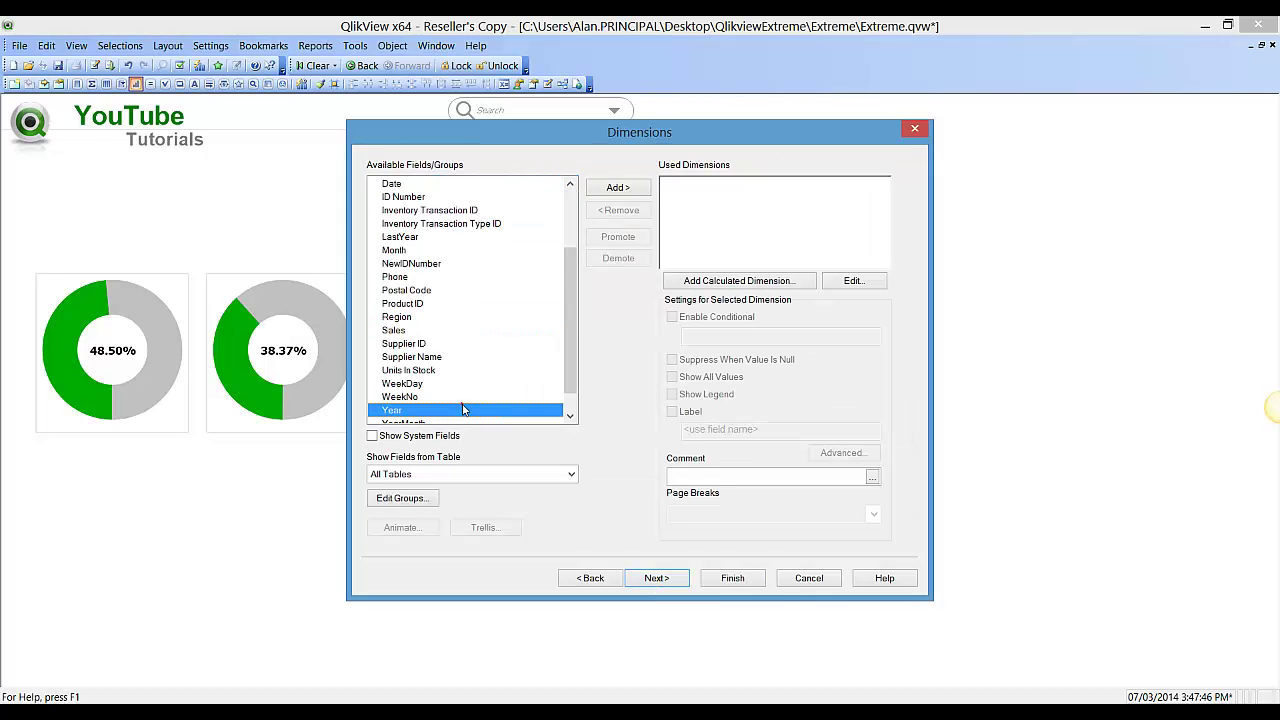
double_click(463, 410)
left_click(655, 578)
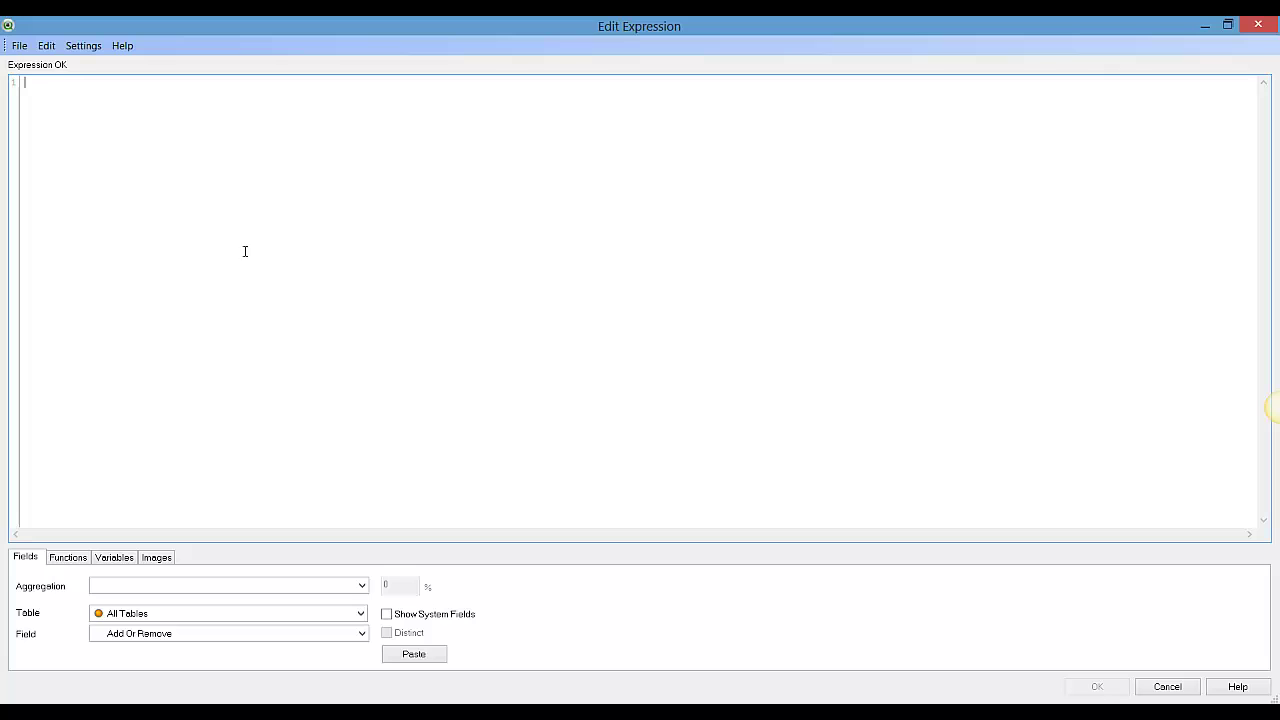
- Build a Sum (Sales) expression for the table
left_click(134, 586)
left_click(120, 538)
left_click(151, 641)
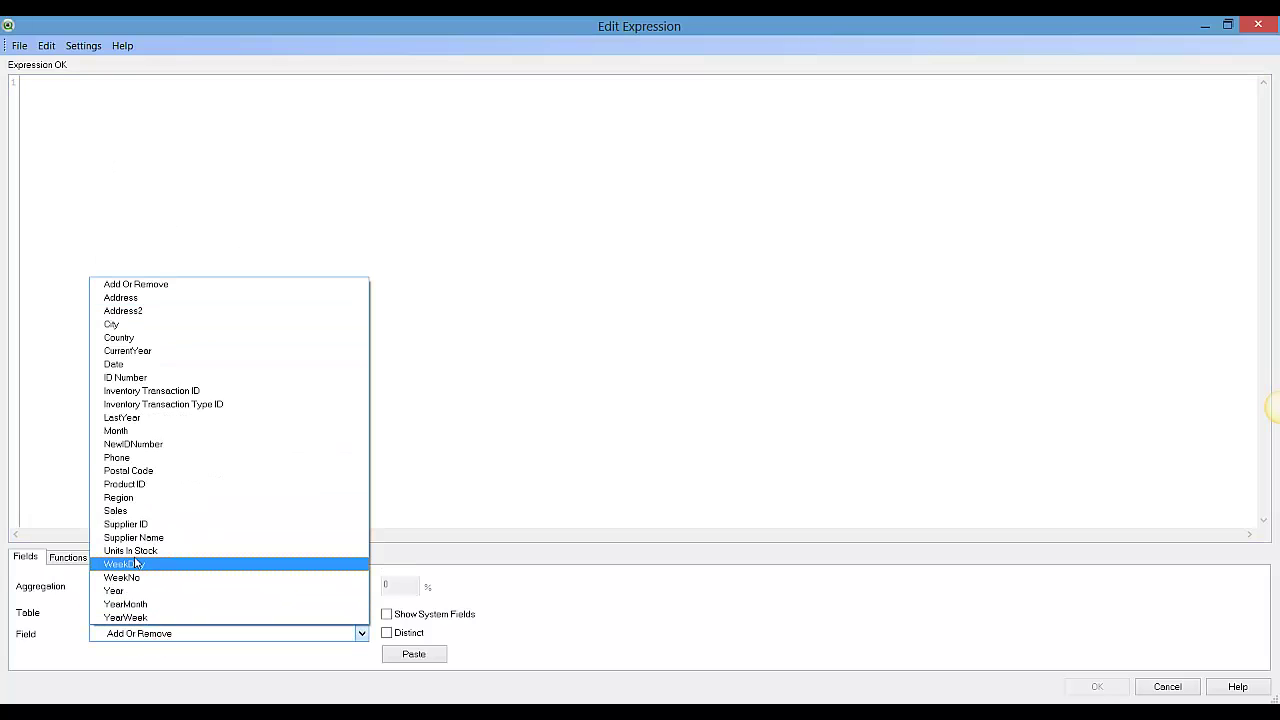
left_click(137, 509)
left_click(401, 654)
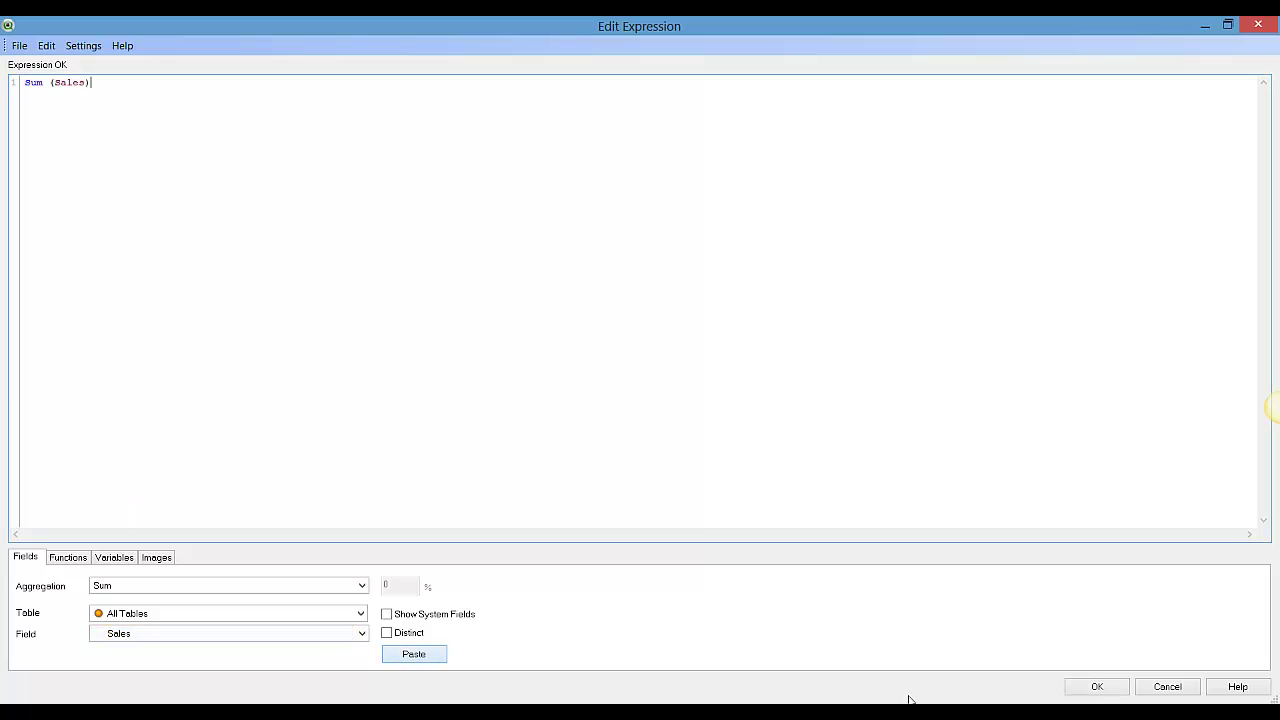
left_click(1097, 687)
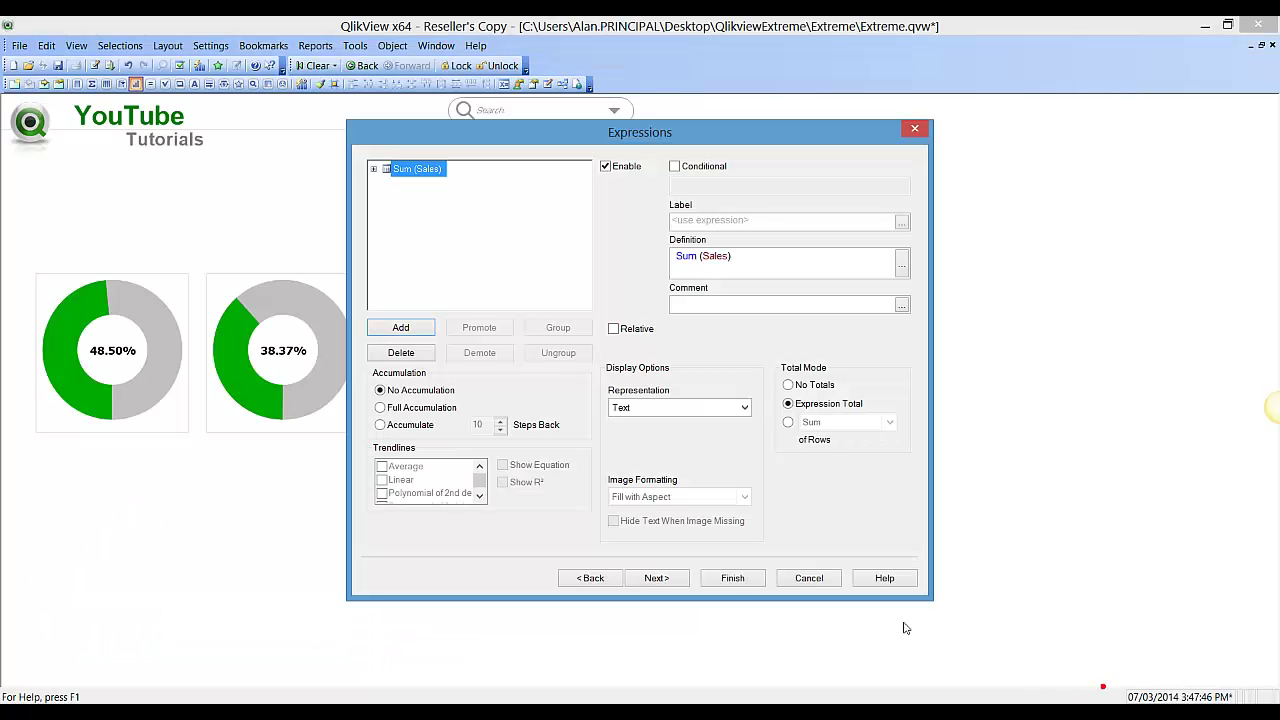
- Copy and paste the Sum (Sales) expression to make a second one
right_click(408, 171)
left_click(450, 223)
right_click(415, 204)
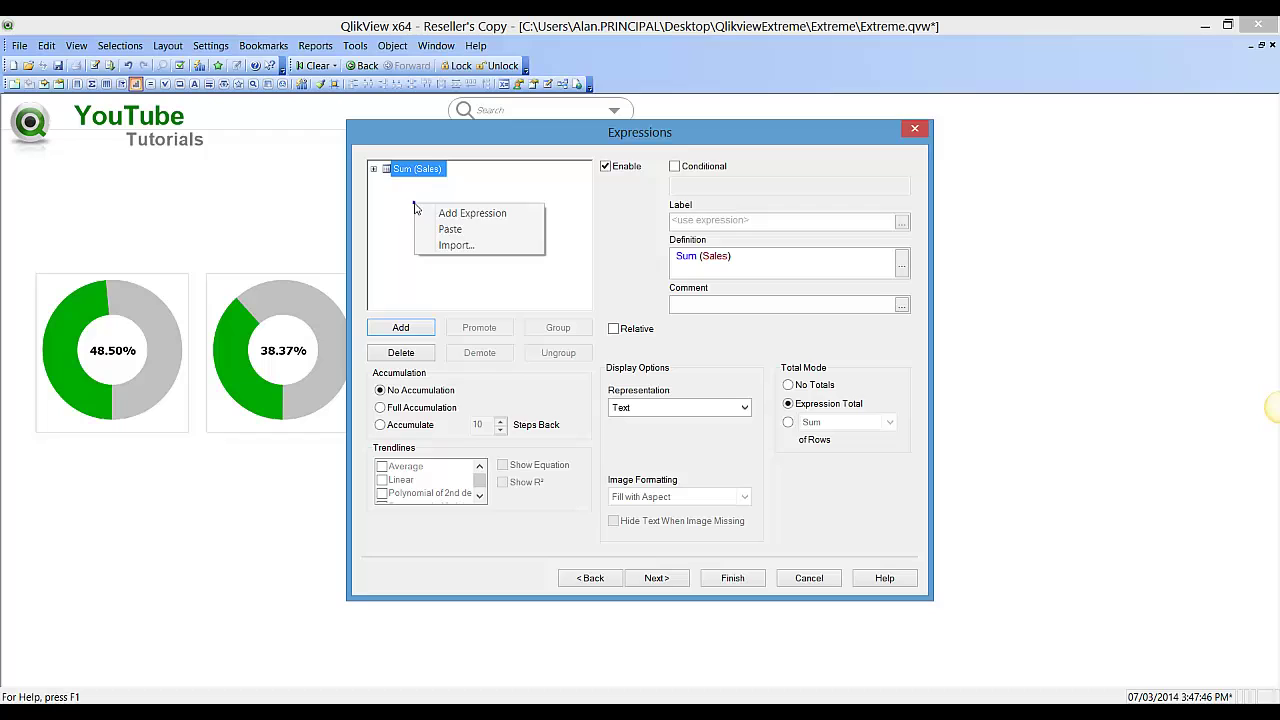
left_click(450, 230)
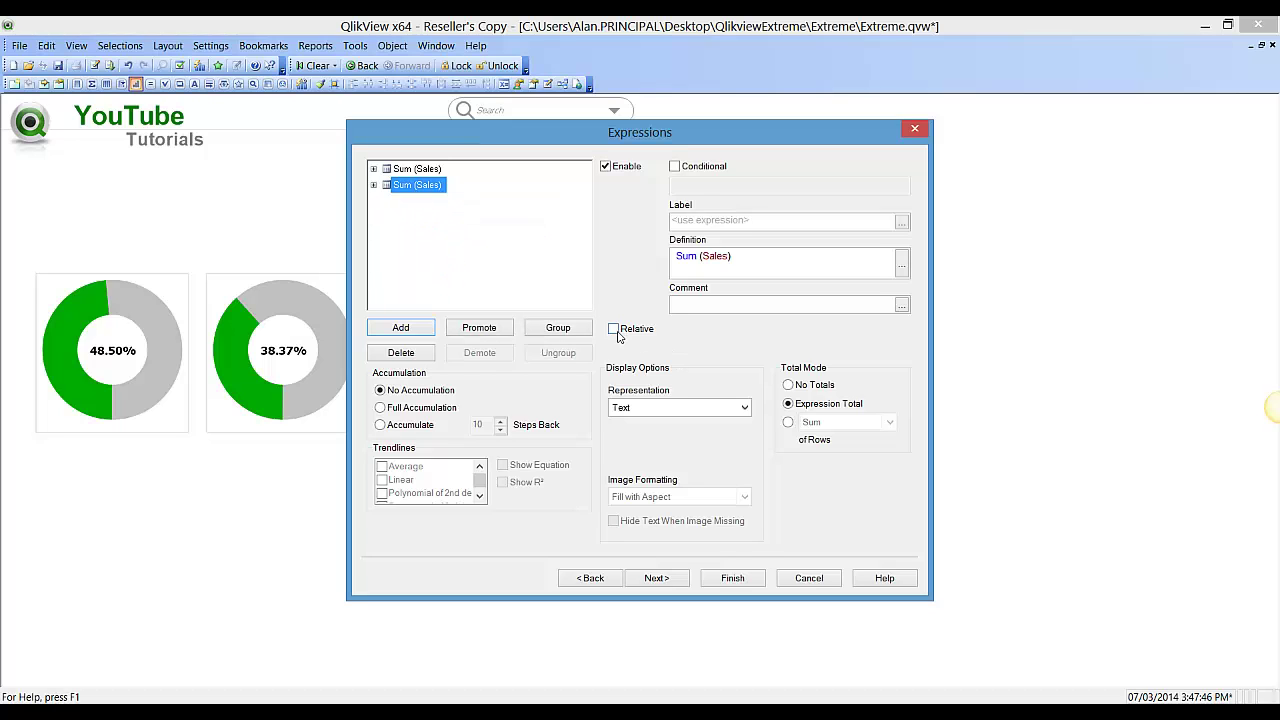